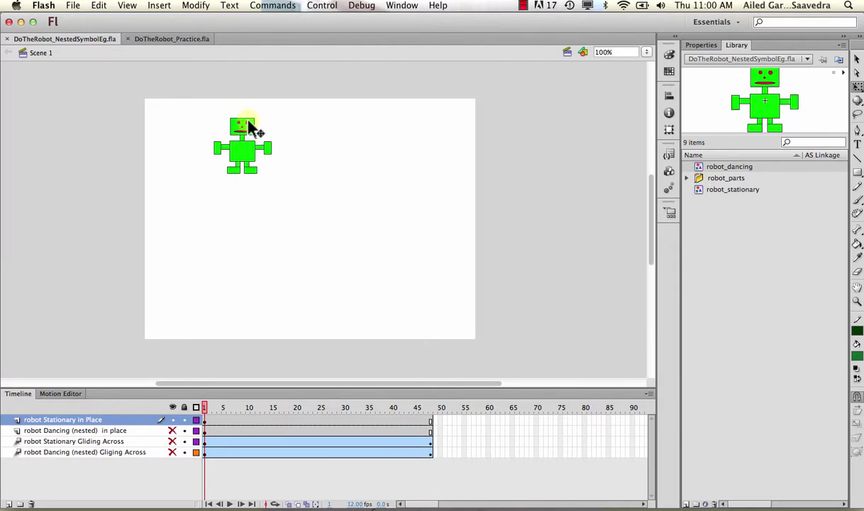
Examine the robot_stationary symbol's own timeline and compare it with the Scene 1 timeline.
mouse_move(206, 413)
mouse_down()
mouse_move(420, 415)
mouse_move(405, 389)
mouse_move(208, 403)
mouse_move(215, 408)
mouse_up()
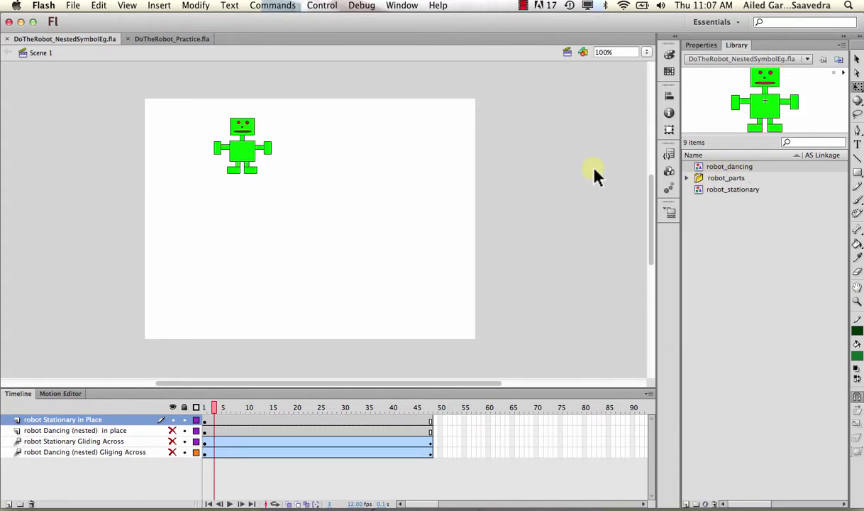
click(718, 192)
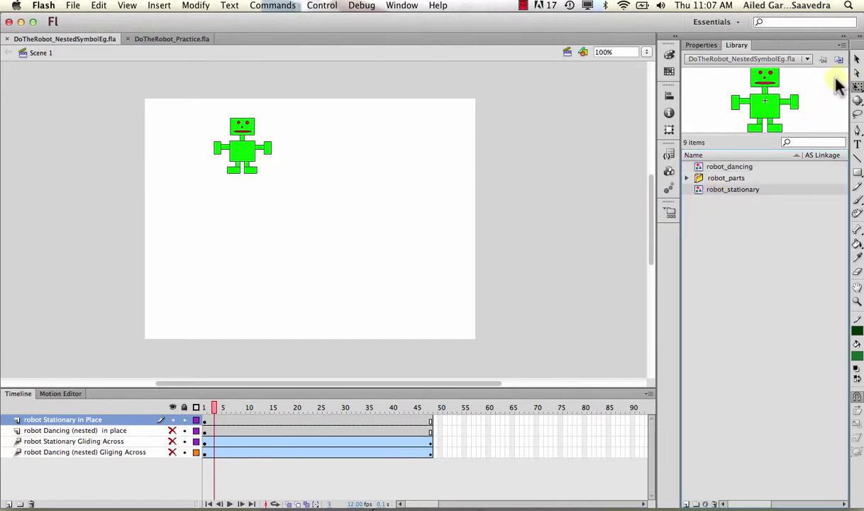
click(727, 190)
double_click(706, 191)
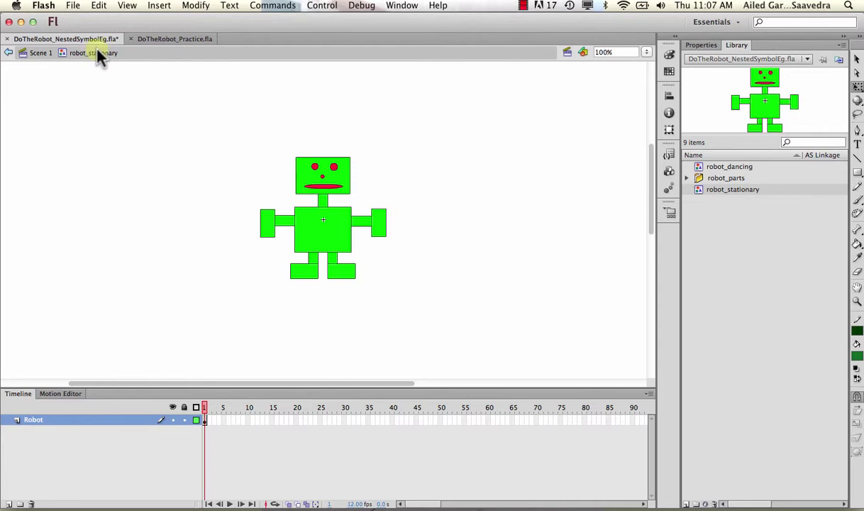
click(206, 426)
click(40, 53)
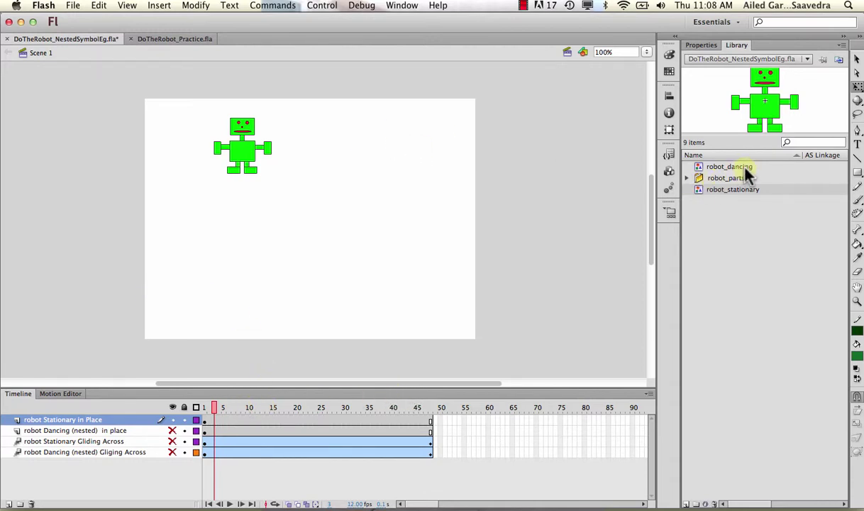
double_click(749, 190)
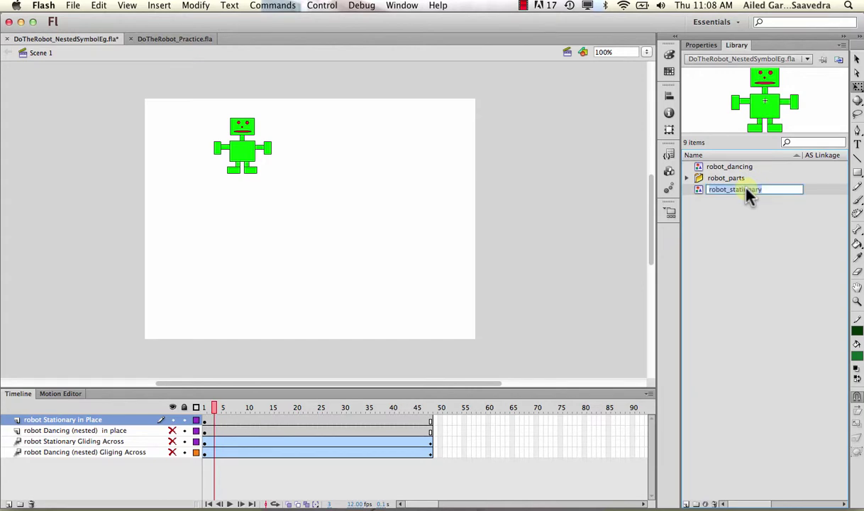
double_click(700, 190)
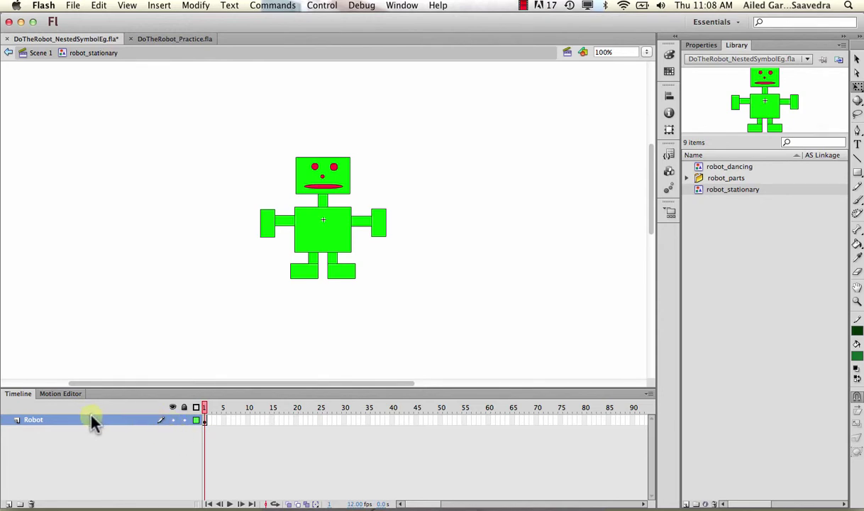
Open the robot_dancing symbol, preview its animation through frame 24, and return to Scene 1.
click(713, 168)
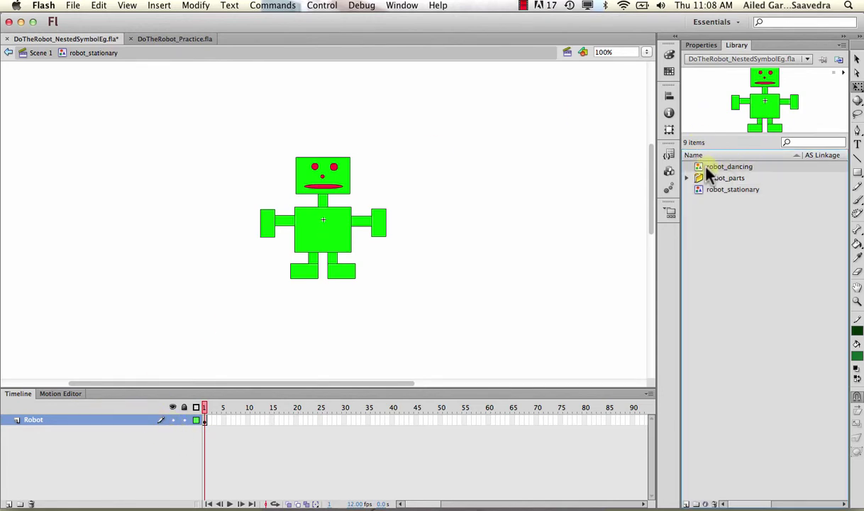
double_click(701, 167)
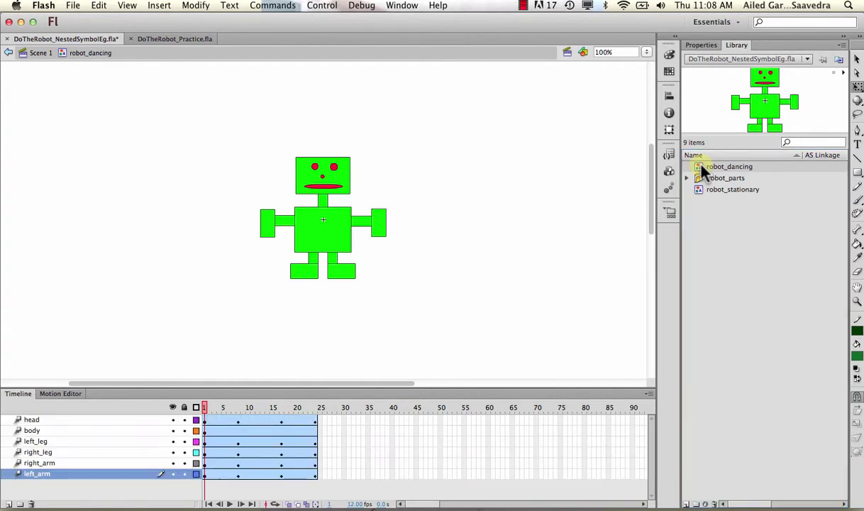
click(844, 72)
drag(204, 406, 314, 408)
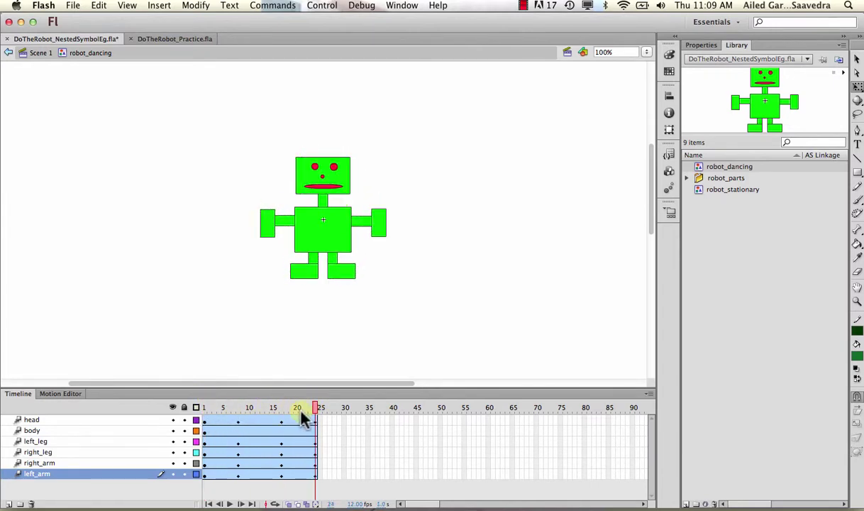
click(39, 53)
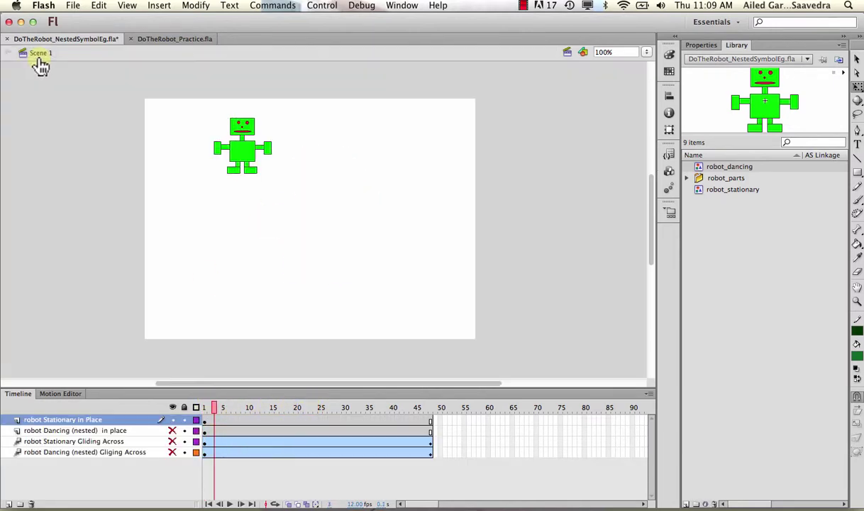
Show the "robot Dancing (nested) in place" layer and preview its motion along the Scene 1 timeline, ending on frame 1.
click(205, 408)
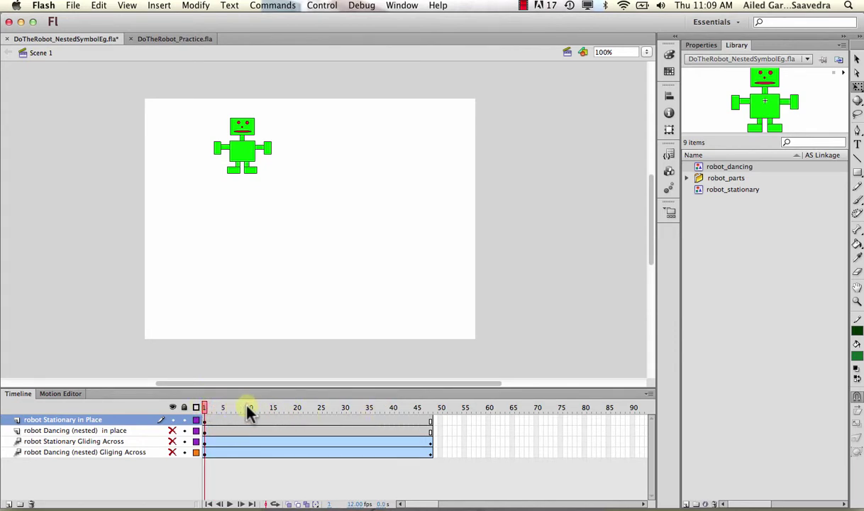
click(173, 430)
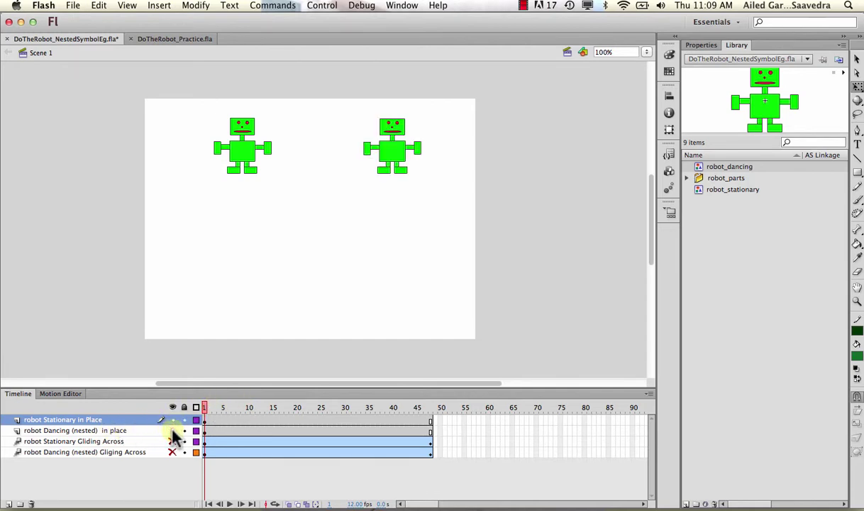
mouse_move(205, 410)
mouse_down()
mouse_move(411, 406)
mouse_move(214, 411)
mouse_up()
click(214, 420)
click(215, 430)
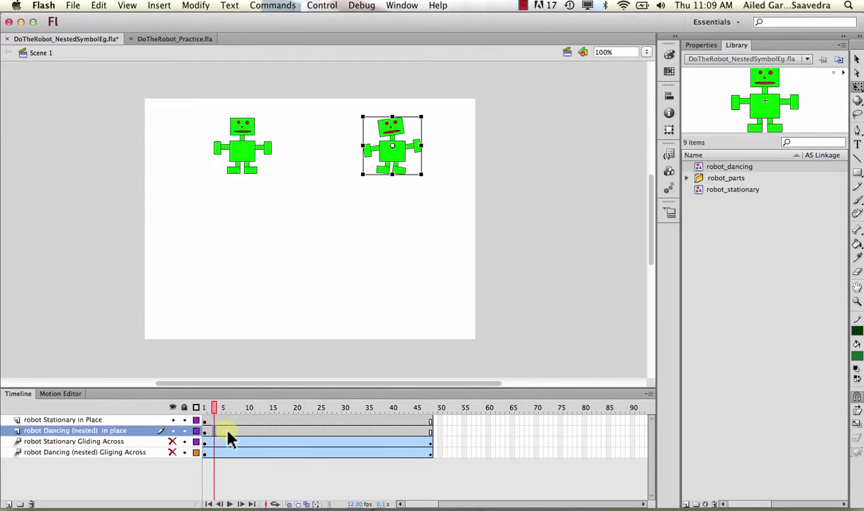
drag(405, 432, 342, 387)
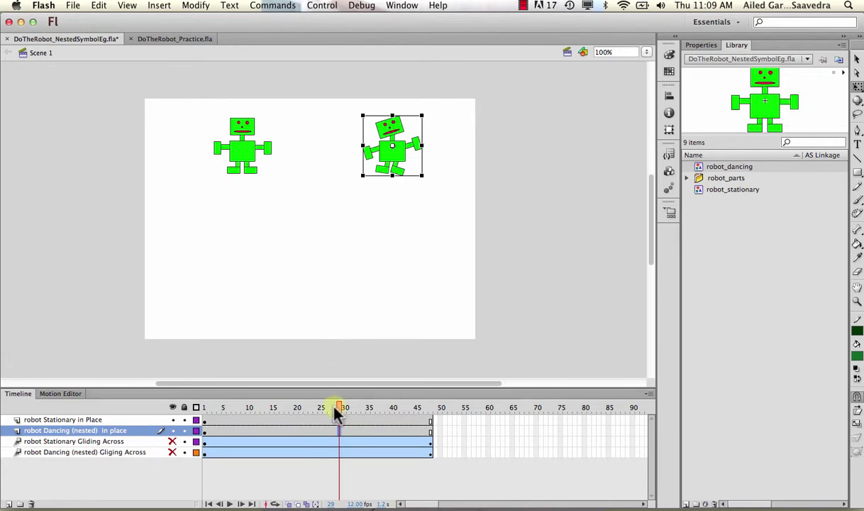
drag(337, 407, 204, 398)
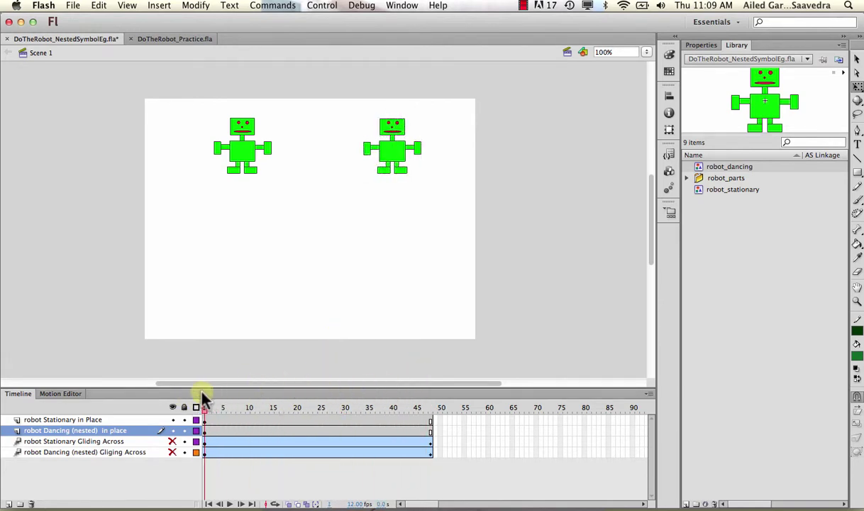
Show the "robot Stationary Gliding Across" layer and preview its glide, ending on frame 1.
click(172, 440)
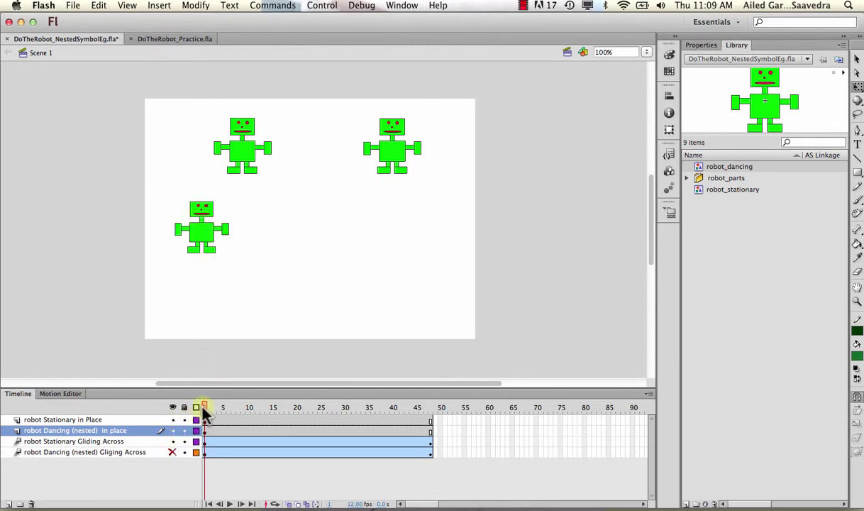
drag(205, 407, 196, 423)
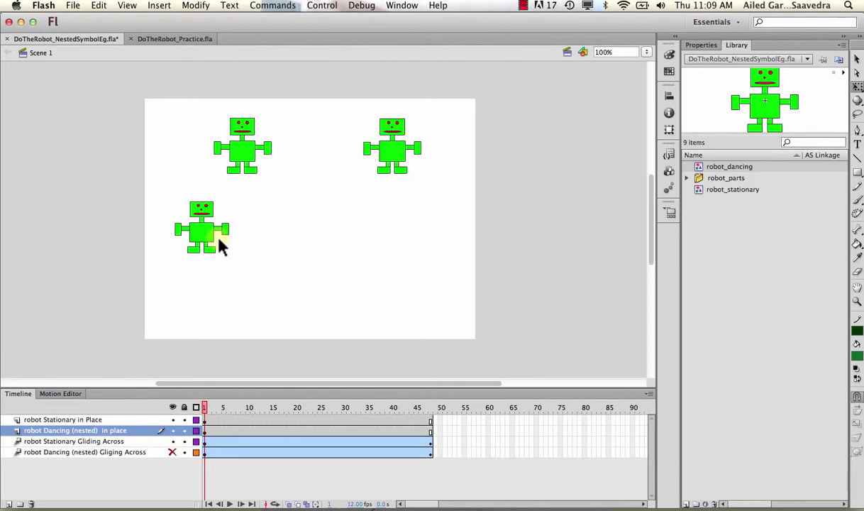
mouse_move(205, 410)
mouse_down()
mouse_move(383, 415)
mouse_move(202, 411)
mouse_up()
Show the "robot Dancing (nested) Gliging Across" layer and preview it alongside the other robots and the robot_dancing library preview.
click(172, 452)
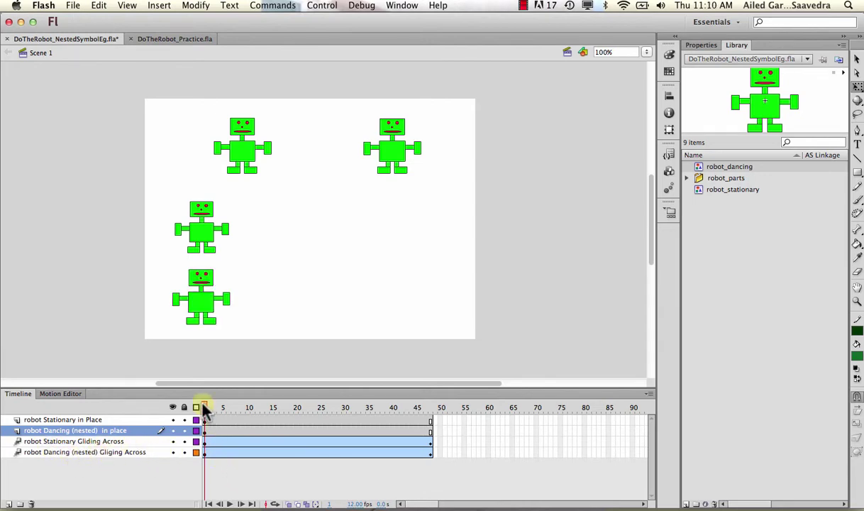
drag(205, 406, 222, 406)
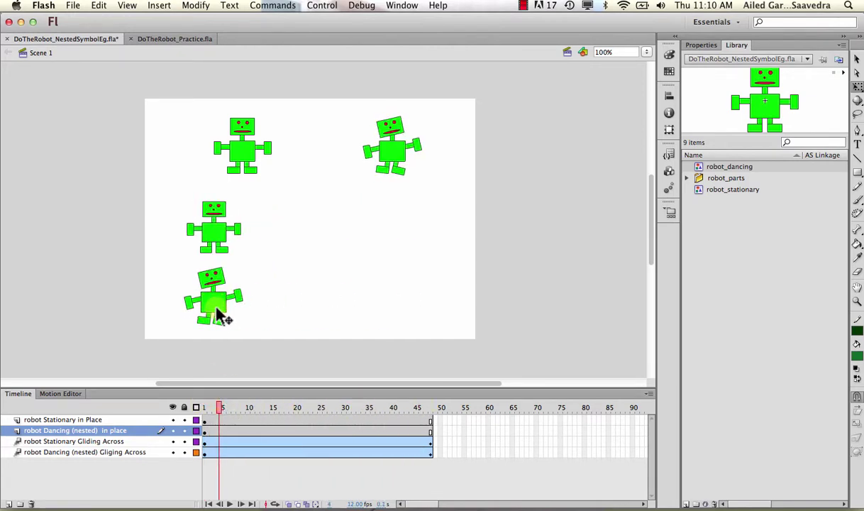
click(738, 163)
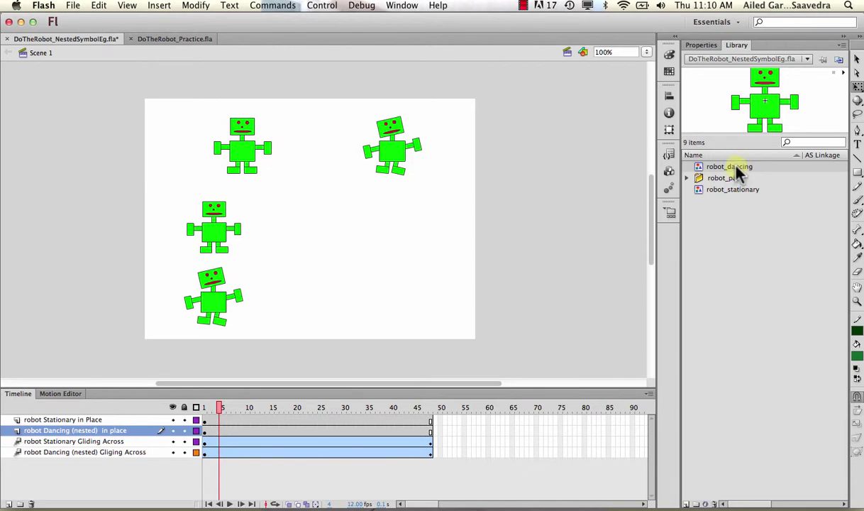
click(843, 73)
drag(210, 399, 424, 413)
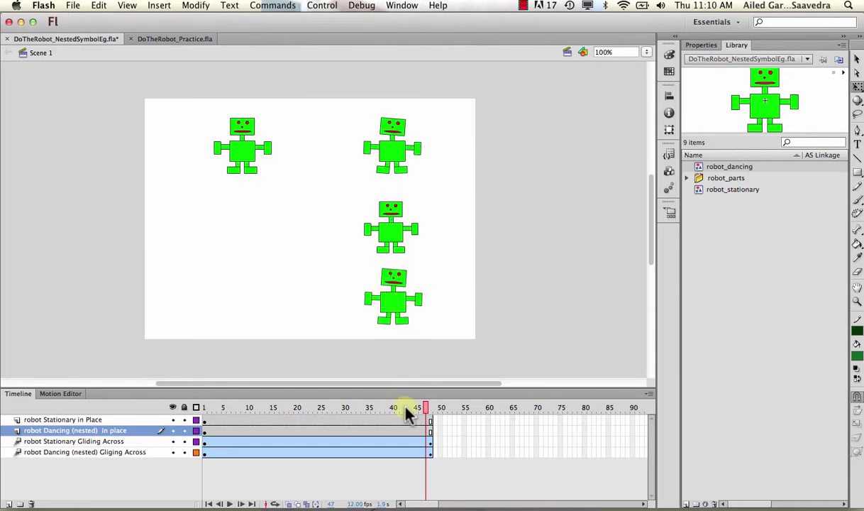
drag(408, 415, 348, 408)
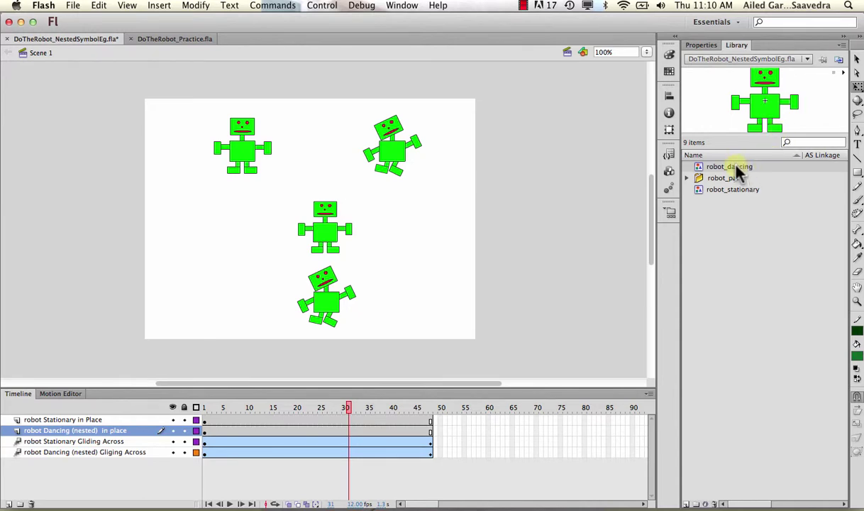
Compare the robot_dancing symbol's 24-frame timeline with the 48-frame Scene 1 timeline by scrubbing through both.
double_click(700, 167)
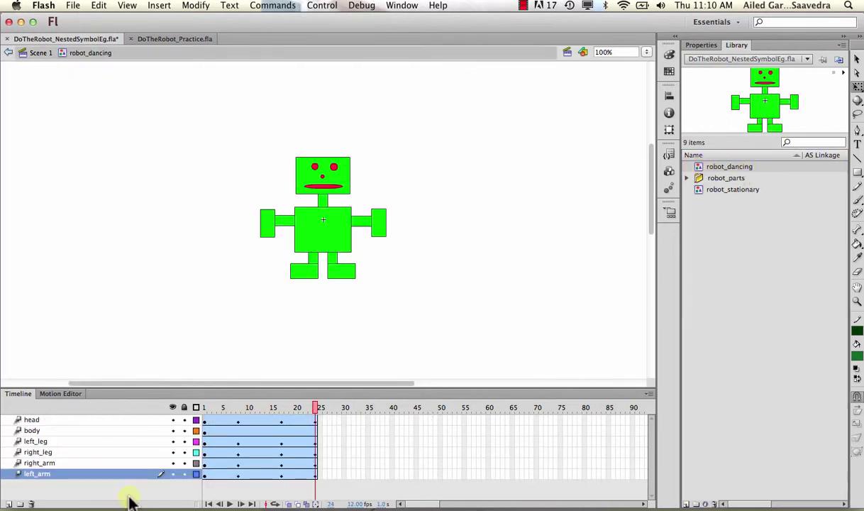
drag(205, 407, 317, 411)
click(39, 52)
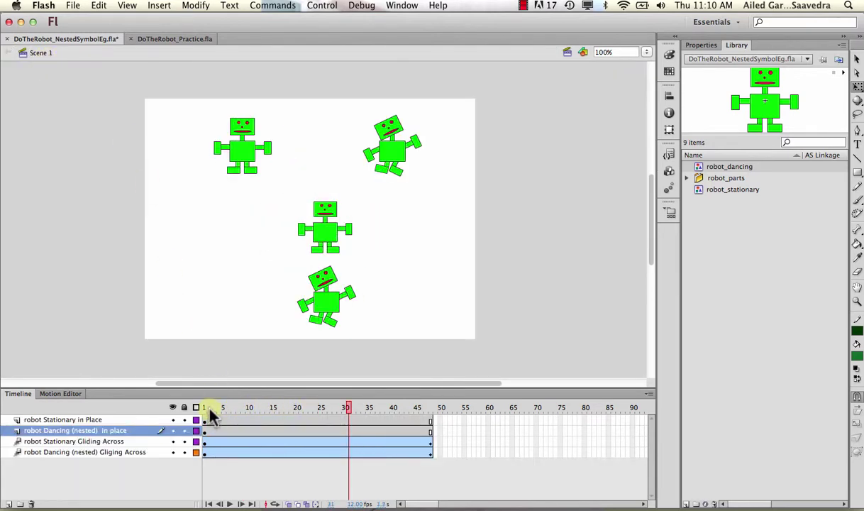
drag(210, 410, 434, 410)
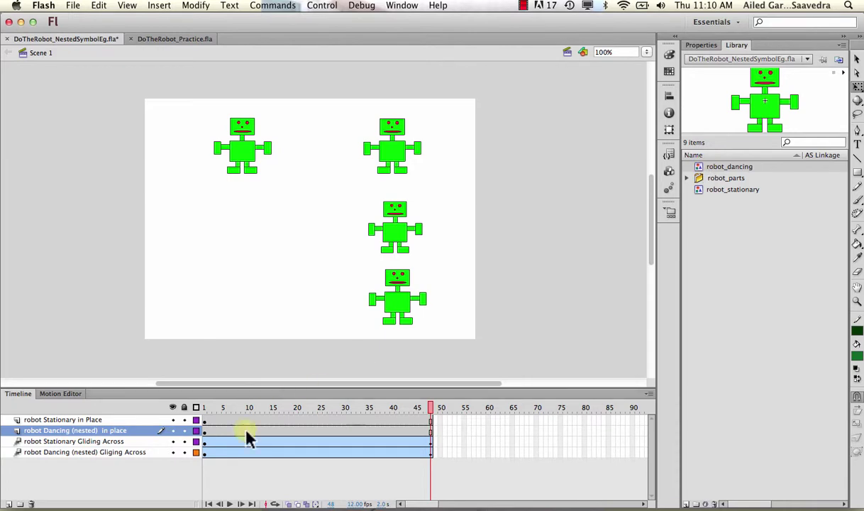
double_click(701, 171)
drag(212, 407, 323, 408)
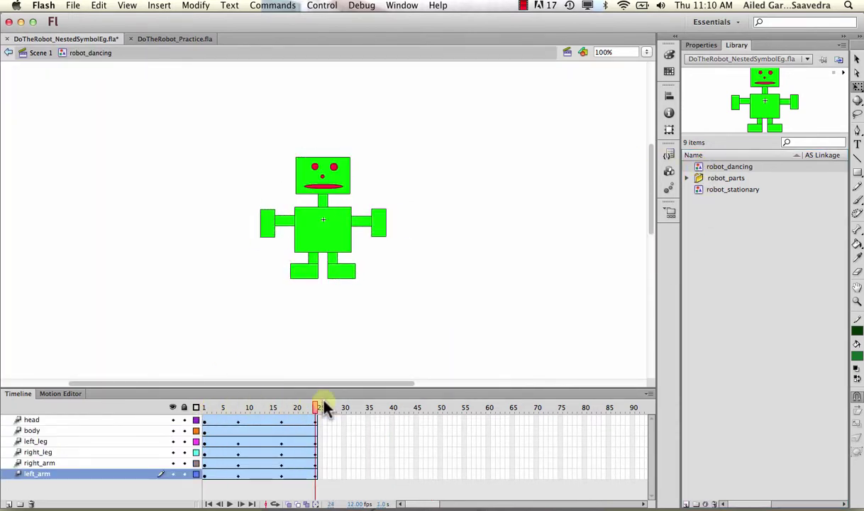
click(34, 54)
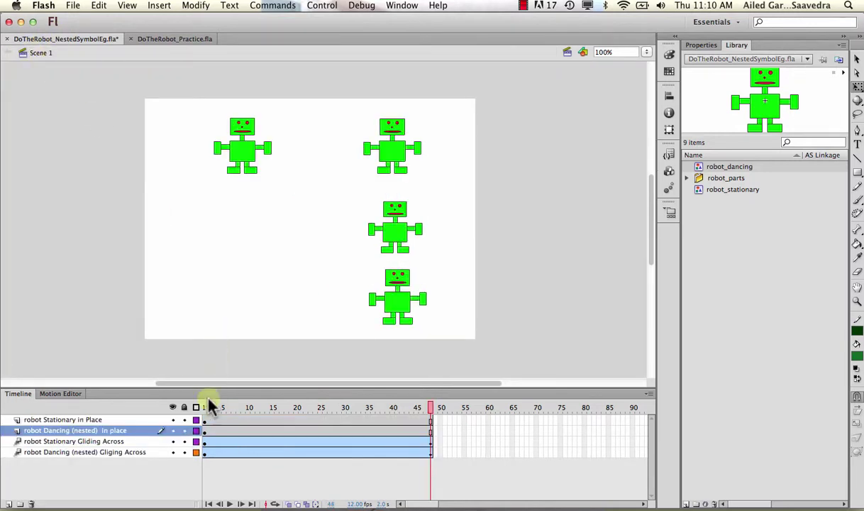
drag(211, 406, 392, 402)
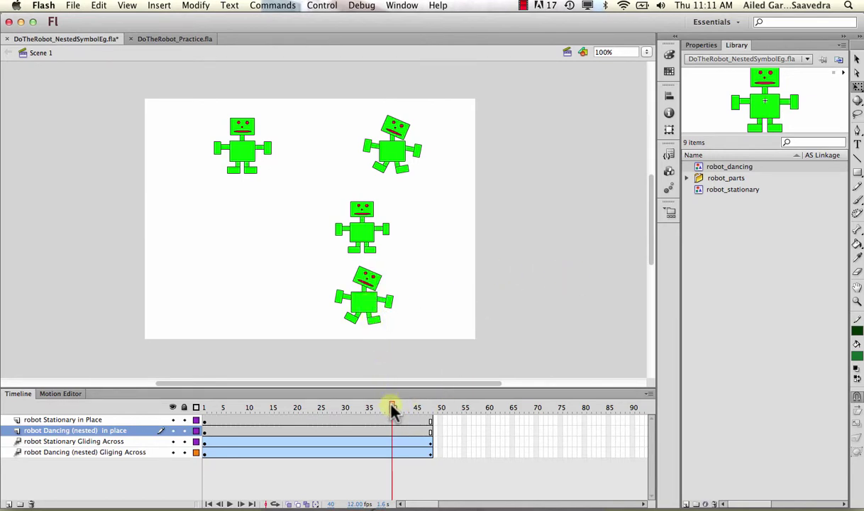
drag(392, 410, 436, 410)
click(397, 314)
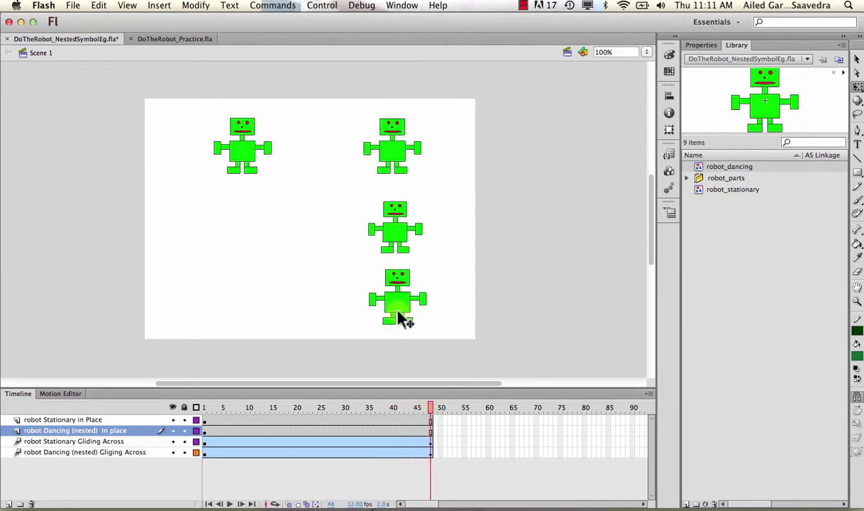
Scrub repeatedly through the robot_dancing symbol's frames to examine how it loops, and return to frame 1 of Scene 1.
double_click(702, 168)
click(205, 409)
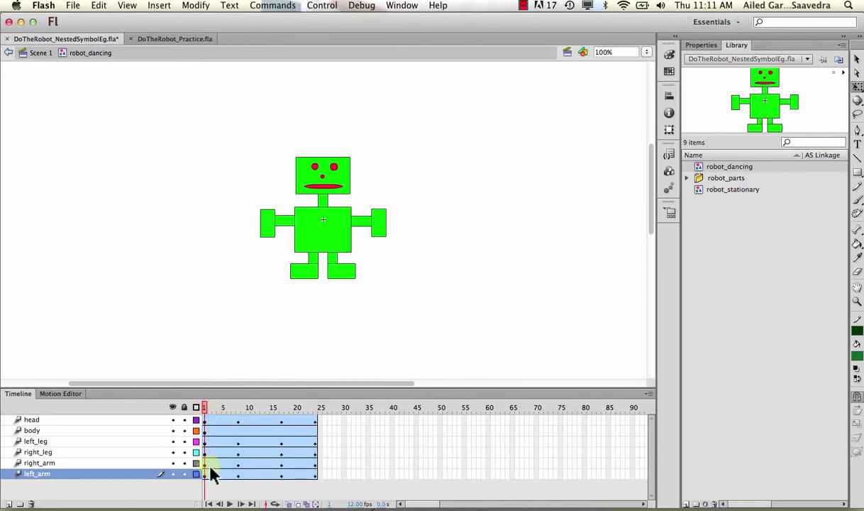
drag(206, 409, 322, 396)
click(207, 411)
drag(205, 410, 333, 421)
drag(203, 409, 328, 419)
click(252, 407)
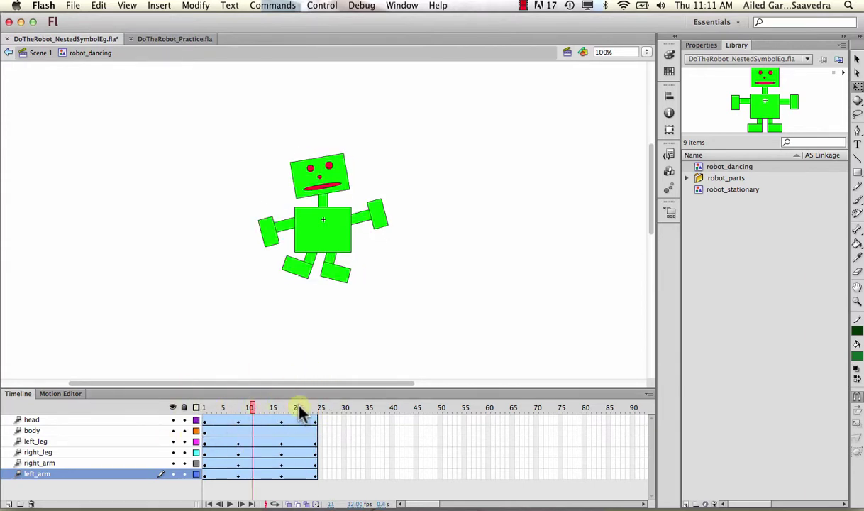
click(310, 408)
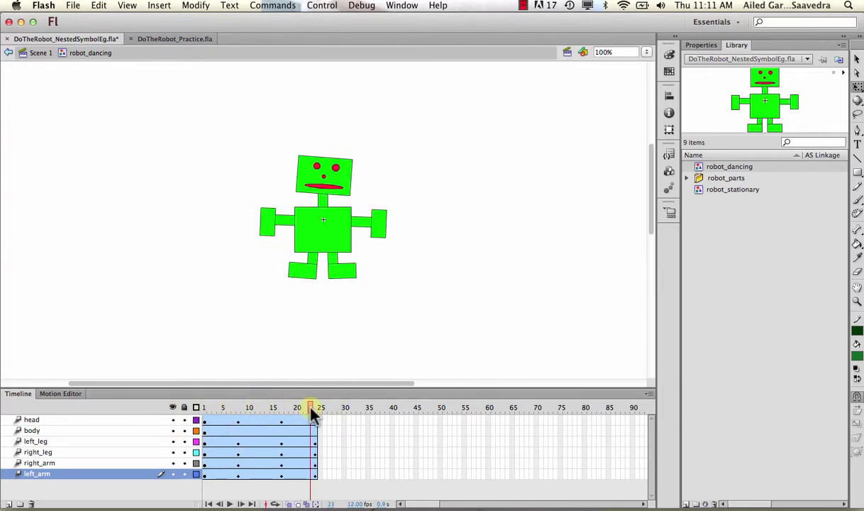
click(205, 407)
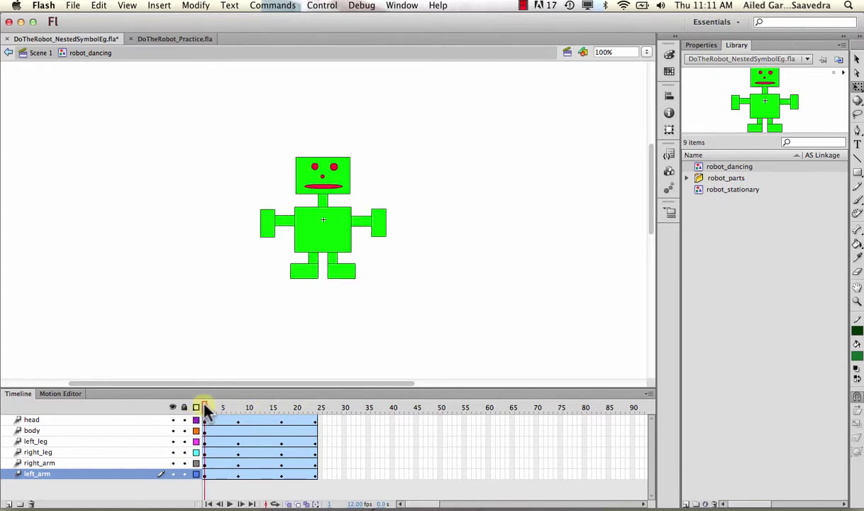
drag(205, 410, 338, 413)
click(44, 52)
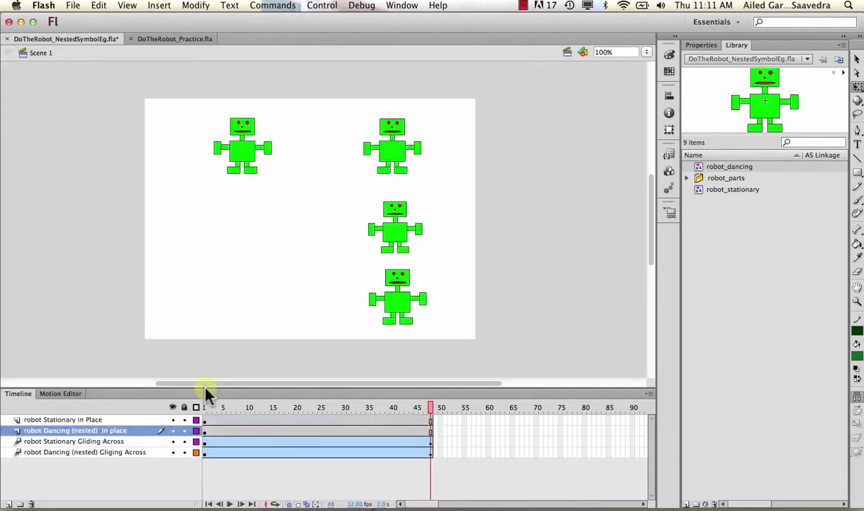
click(206, 408)
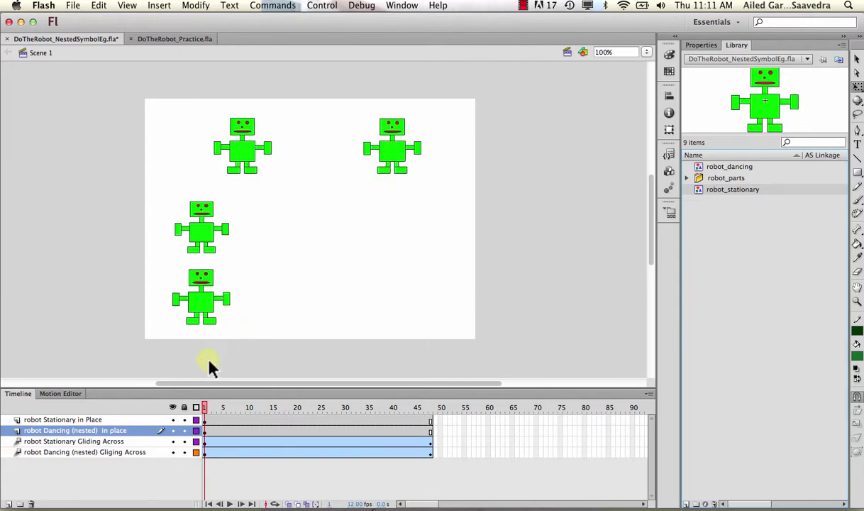
Compare the stationary and dancing robots in place by scrubbing Scene 1, checking frame 5 and returning to frame 1.
drag(205, 407, 213, 375)
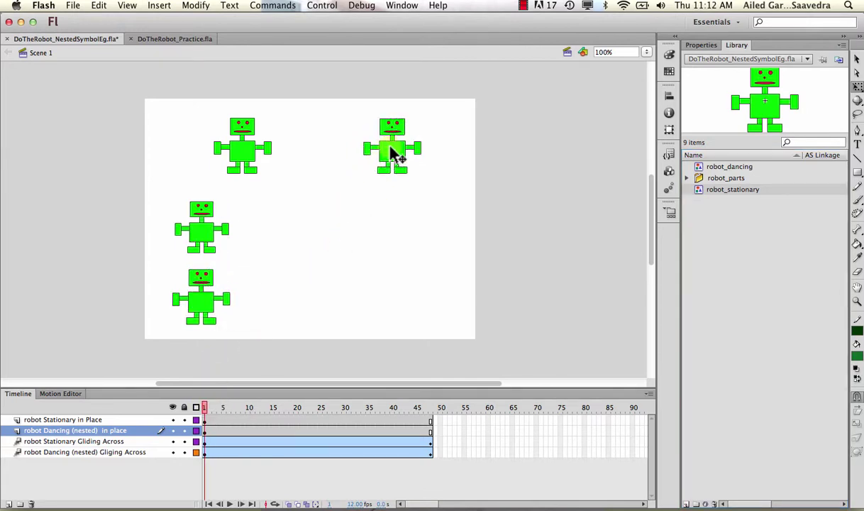
click(270, 407)
click(225, 422)
click(225, 432)
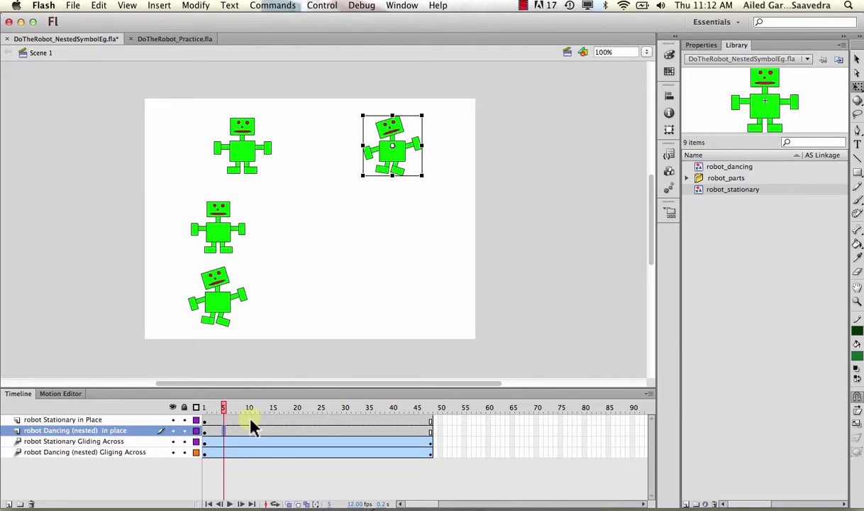
click(224, 409)
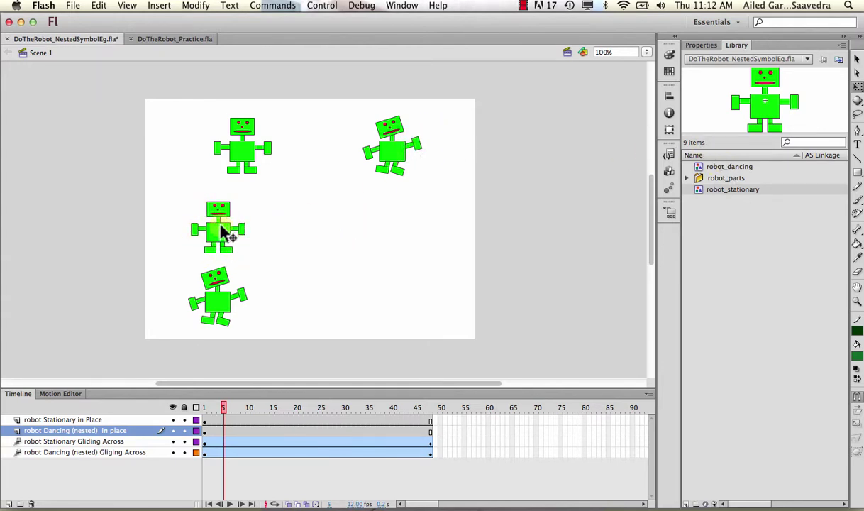
drag(216, 408, 205, 410)
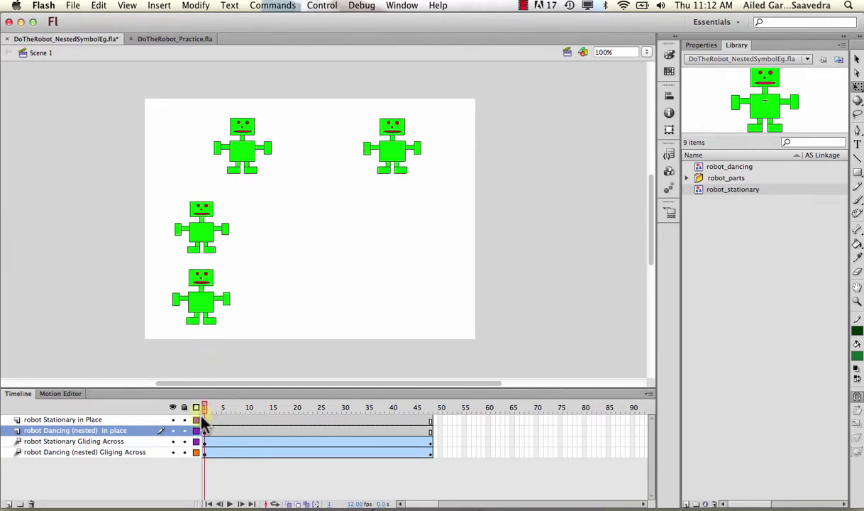
Select each gliding robot, preview its motion, and match the nested dancing one to the robot_dancing library symbol.
click(209, 239)
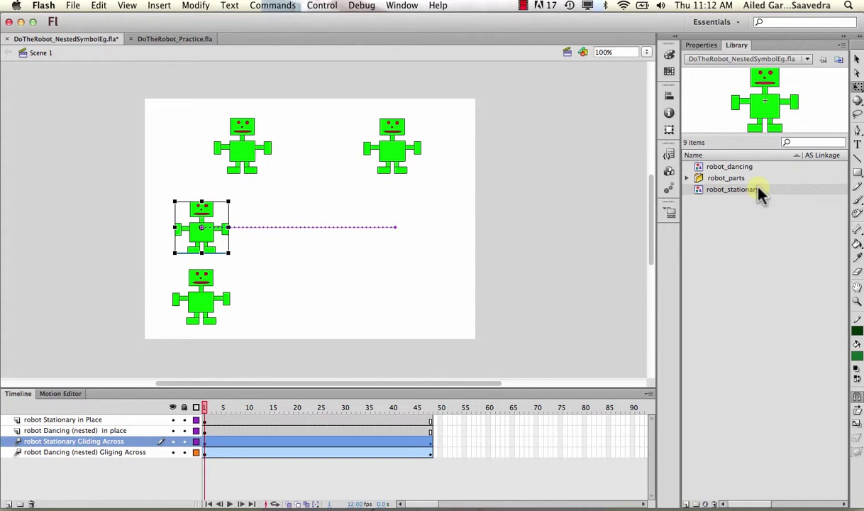
mouse_move(205, 407)
mouse_down()
mouse_move(426, 419)
mouse_move(202, 408)
mouse_up()
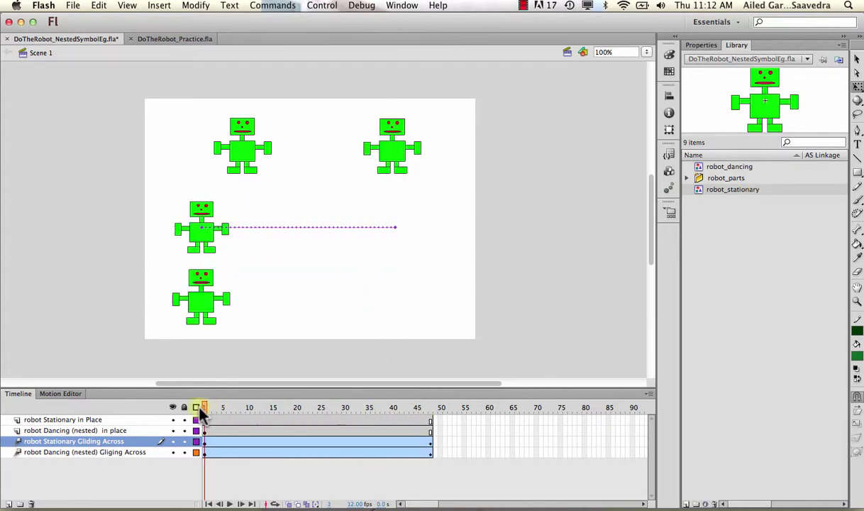
click(205, 291)
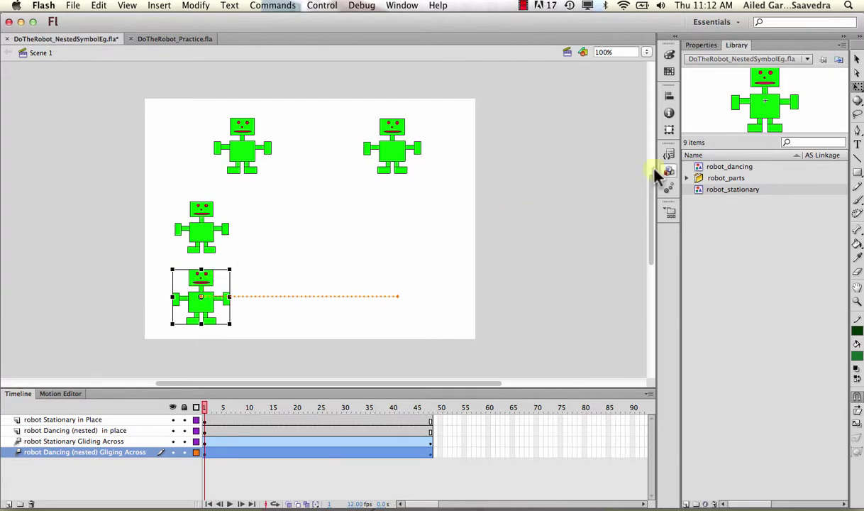
click(721, 169)
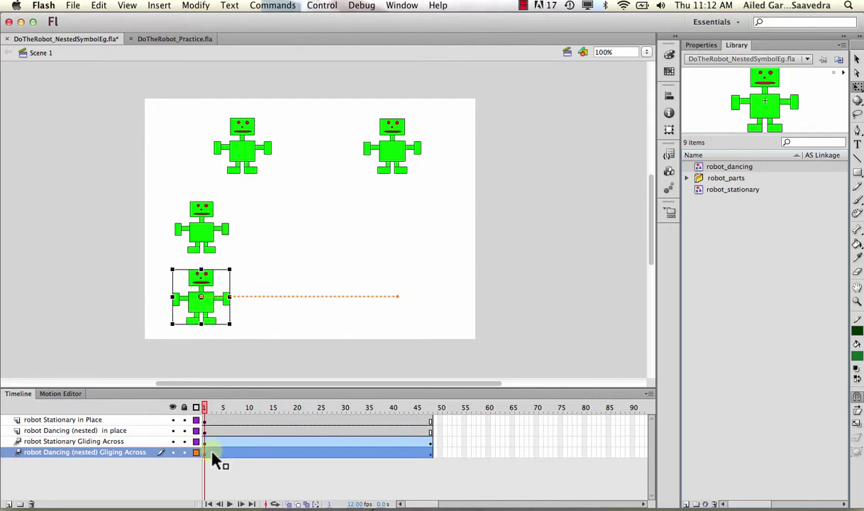
drag(203, 408, 196, 372)
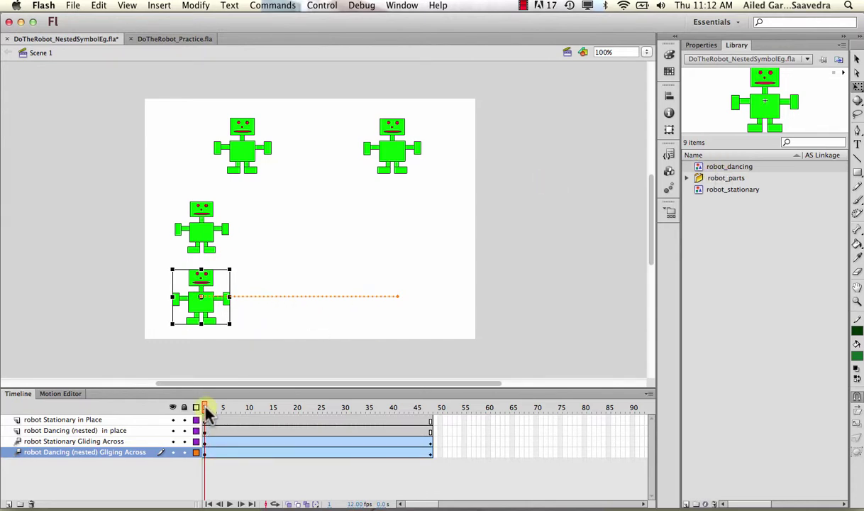
Examine the gliding dancing robot at frame 24 and around frame 7, returning to frame 1 each time.
drag(205, 408, 315, 418)
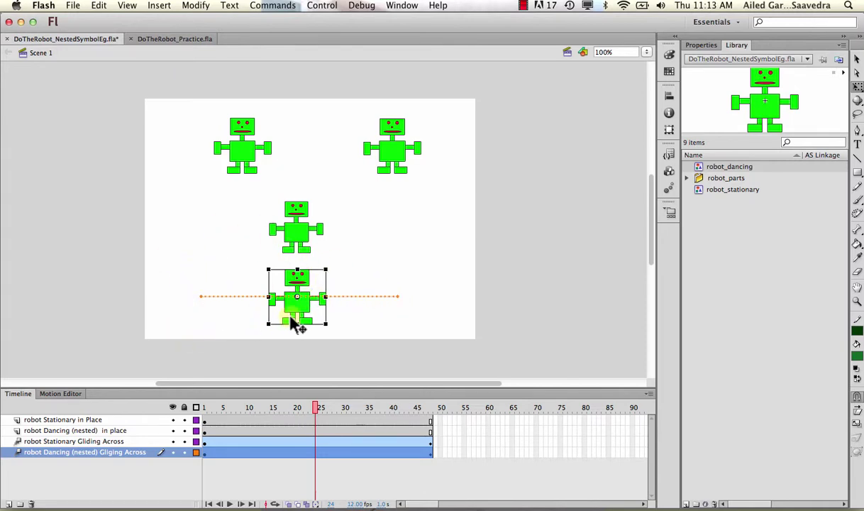
drag(316, 407, 203, 403)
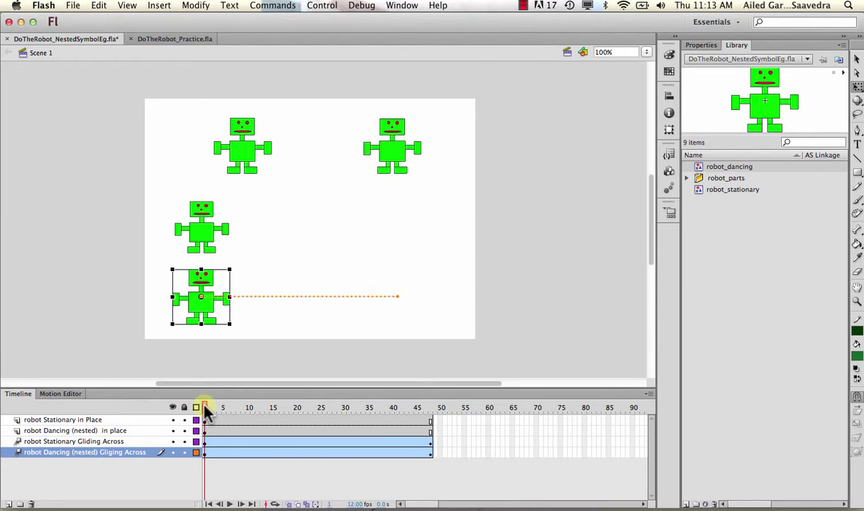
drag(205, 410, 237, 410)
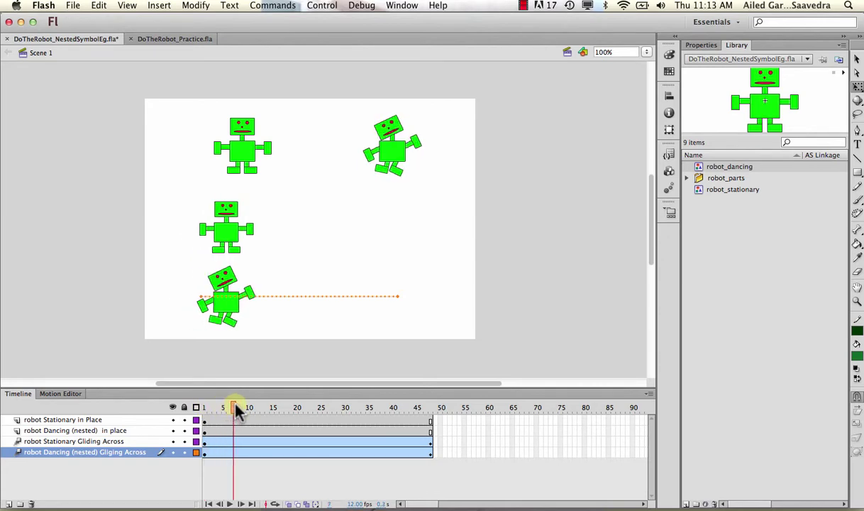
drag(236, 409, 207, 410)
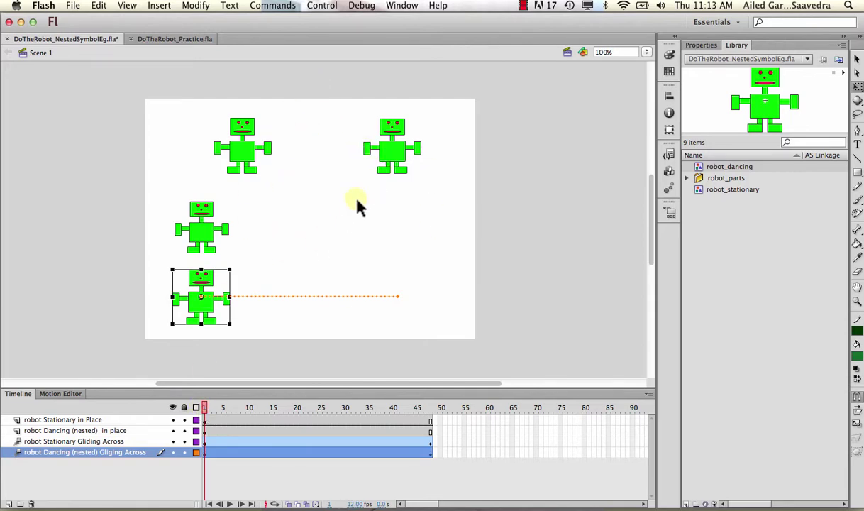
Hide every layer except "robot Dancing (nested) in place" and scrub the timeline to preview that robot alone.
drag(173, 419, 173, 453)
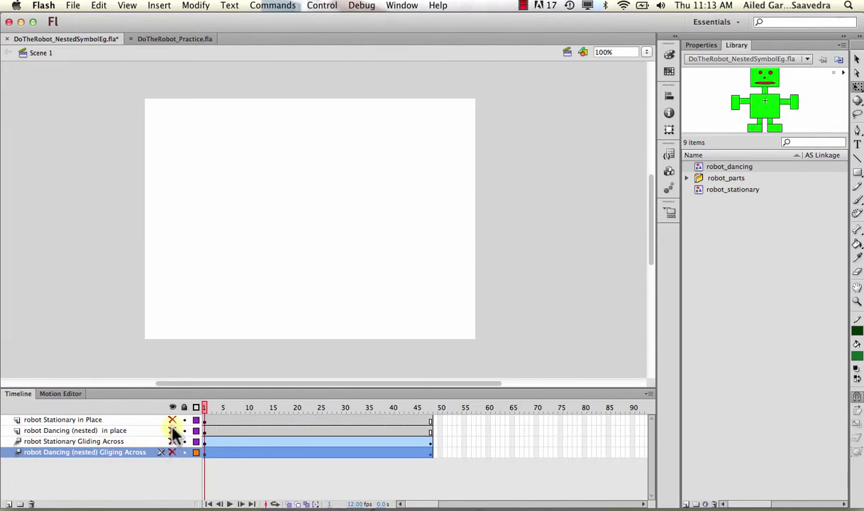
click(173, 430)
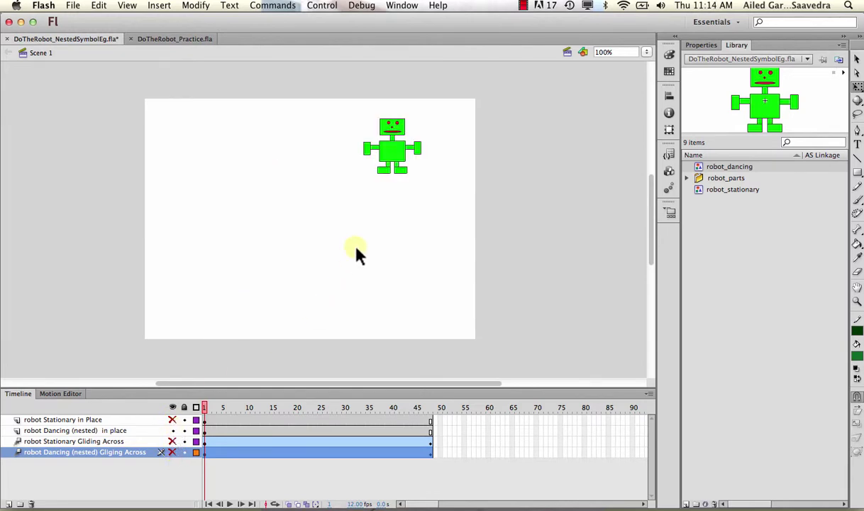
drag(204, 408, 402, 406)
click(139, 430)
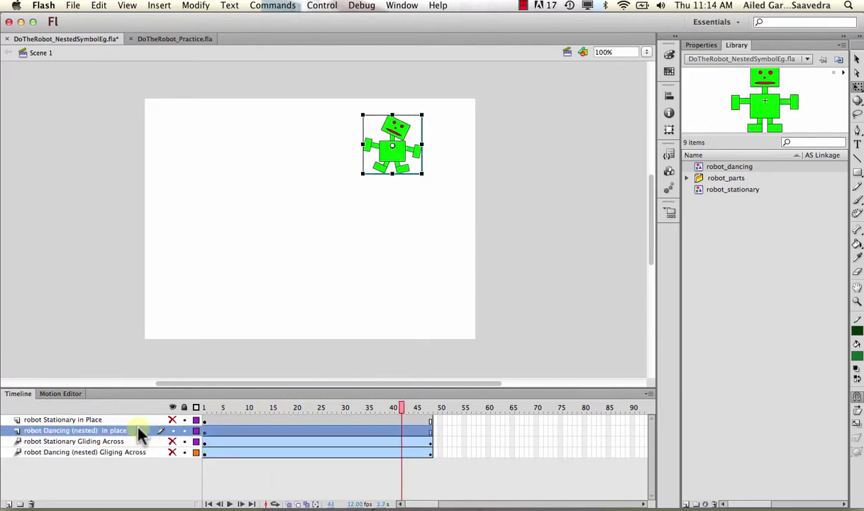
drag(283, 407, 228, 386)
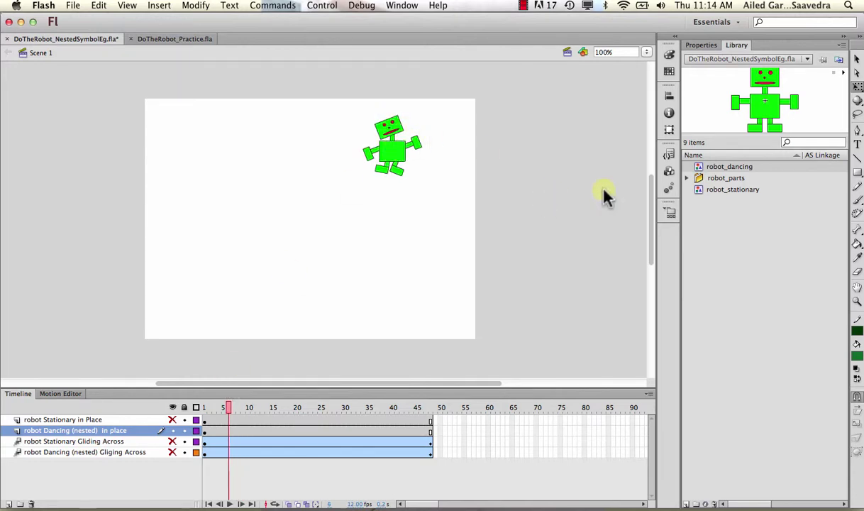
Open the robot_stationary symbol for editing and select all of the robot's parts.
click(721, 192)
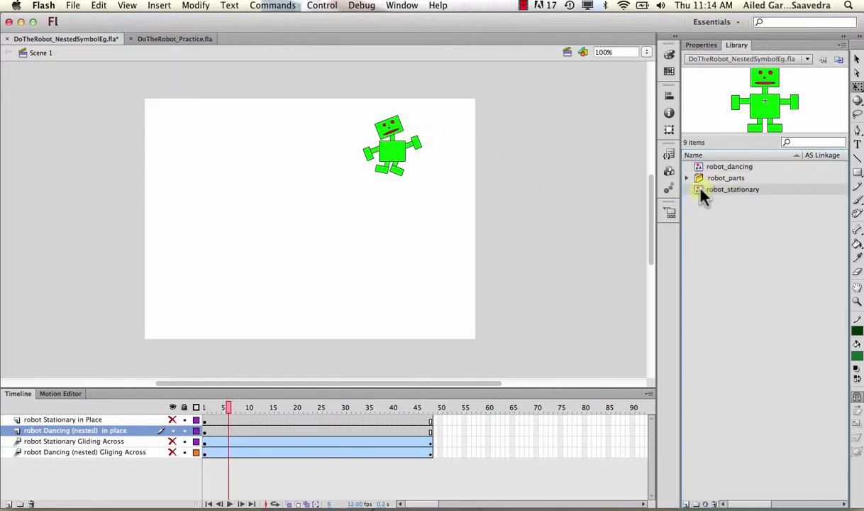
double_click(700, 191)
key(ctrl+a)
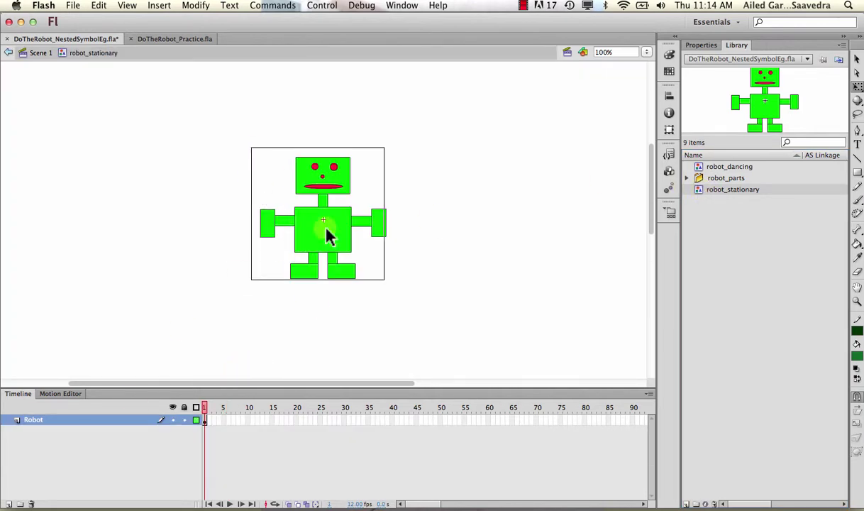
click(259, 283)
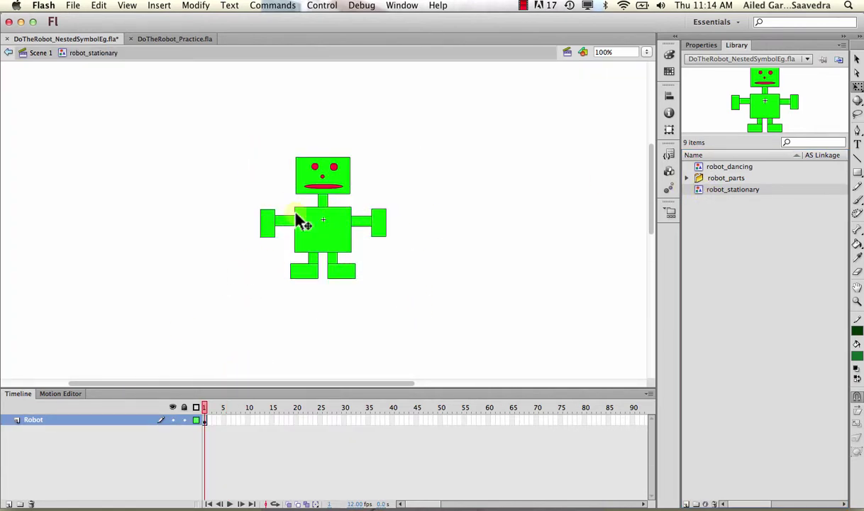
drag(239, 154, 426, 326)
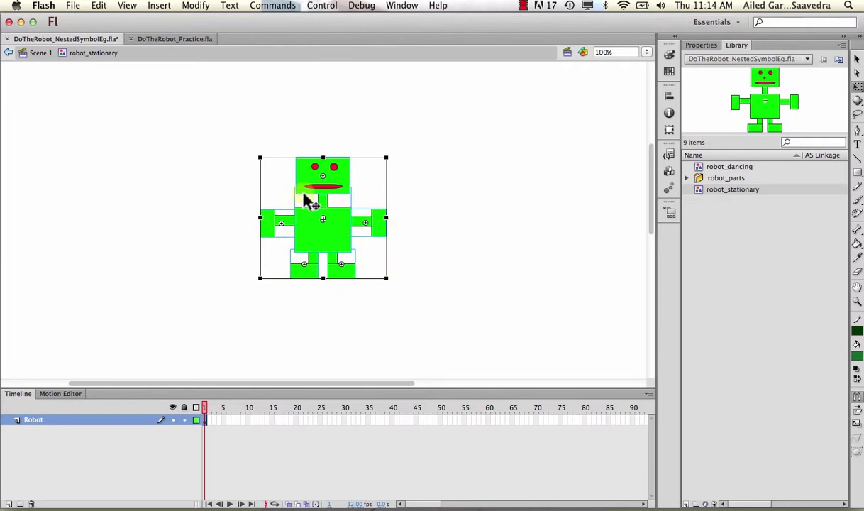
Expand the robot_parts library folder, preview the leg, arm, head and body symbols, and collapse the folder.
click(688, 182)
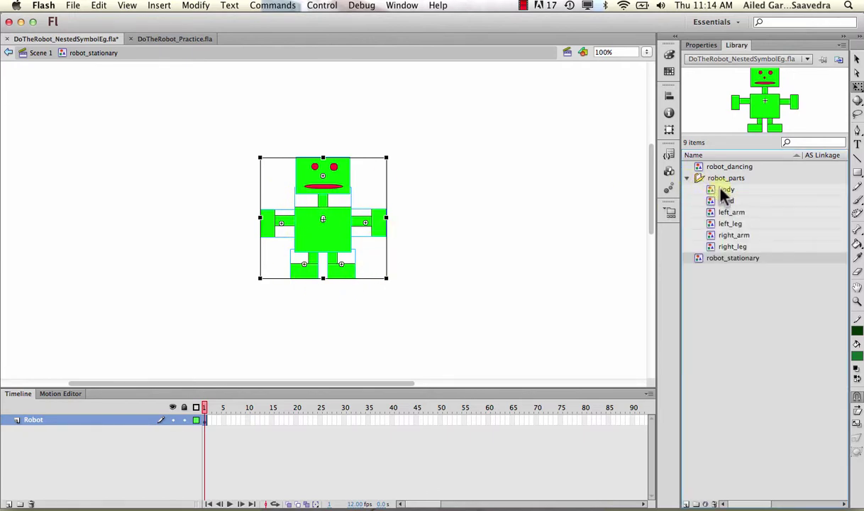
click(733, 246)
click(734, 235)
click(731, 223)
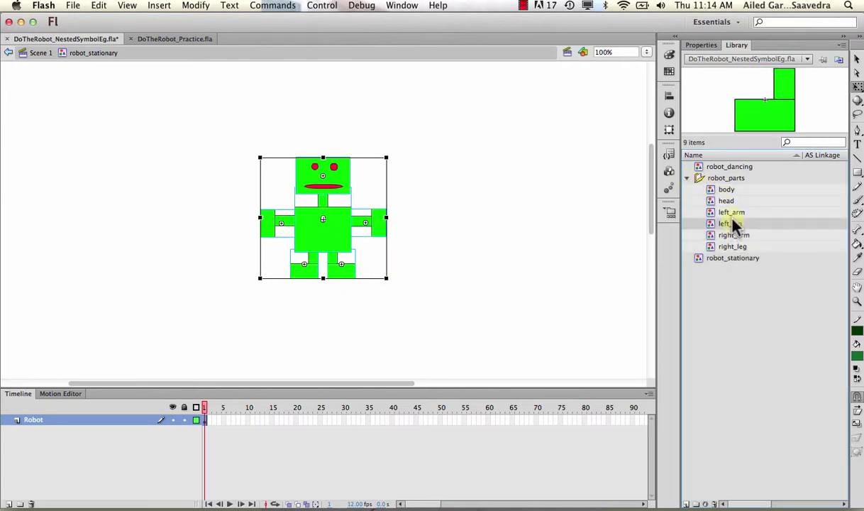
click(731, 212)
click(728, 201)
click(728, 189)
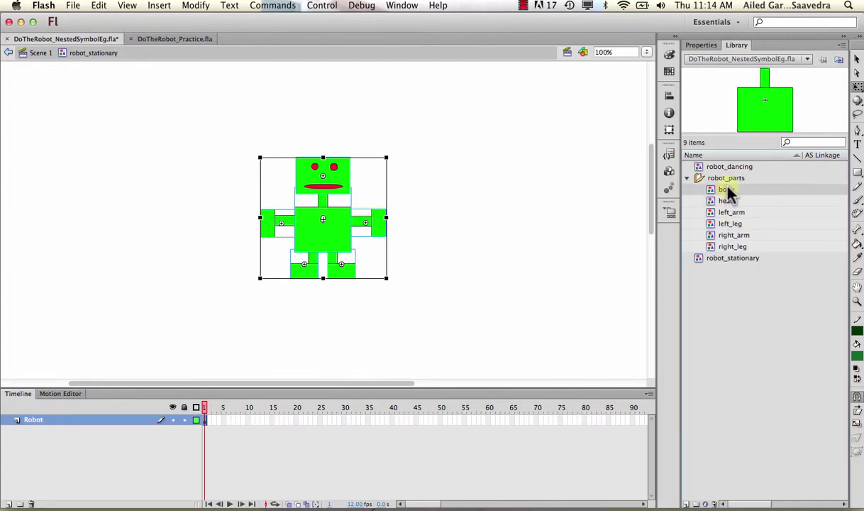
click(688, 180)
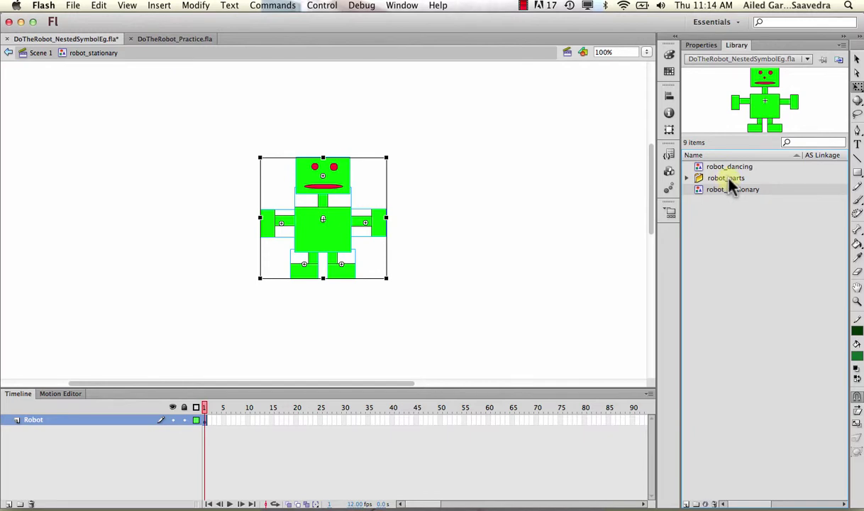
Open the robot_dancing symbol for editing and select its head, body and both arms on the stage in turn.
click(710, 168)
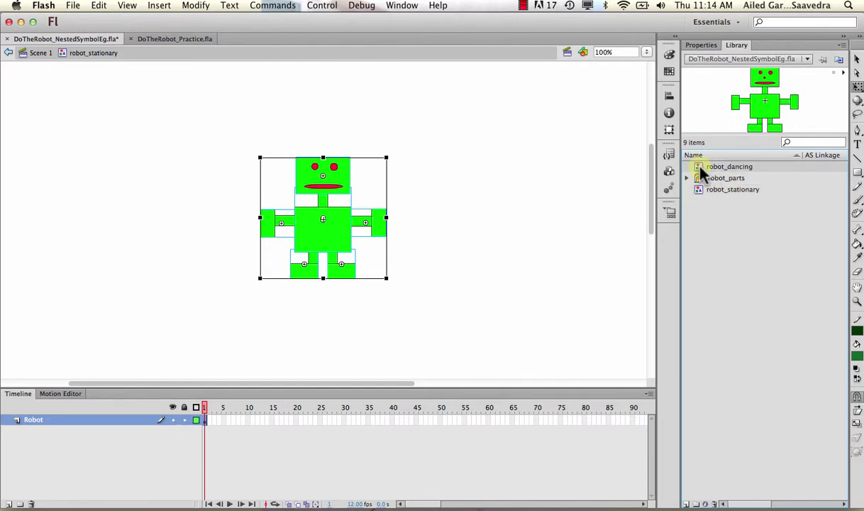
double_click(701, 173)
click(320, 183)
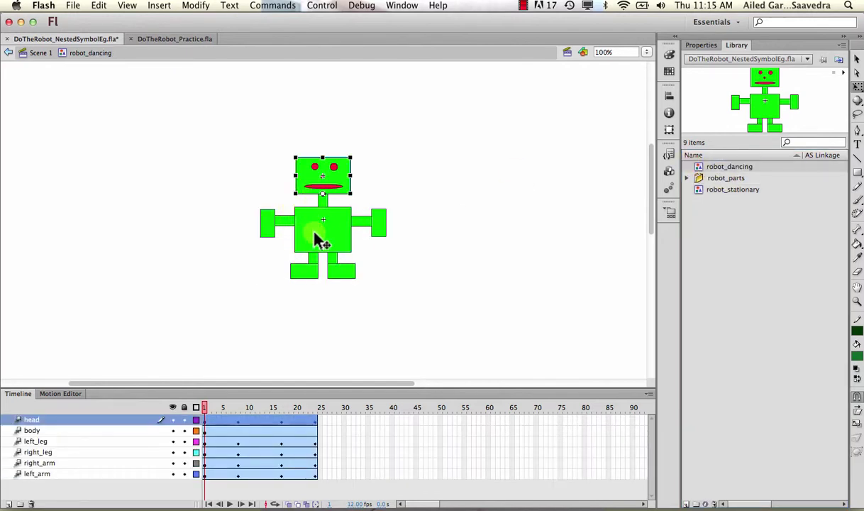
click(314, 233)
click(272, 232)
click(378, 225)
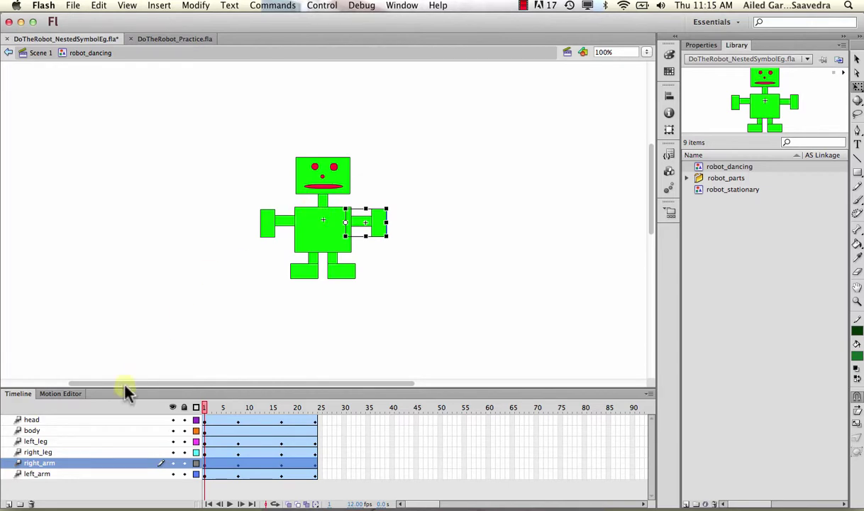
Select the robot_dancing symbol's body-part layers from head to left_arm and scrub its timeline, ending on frame 1.
click(77, 420)
click(78, 431)
click(78, 442)
click(78, 462)
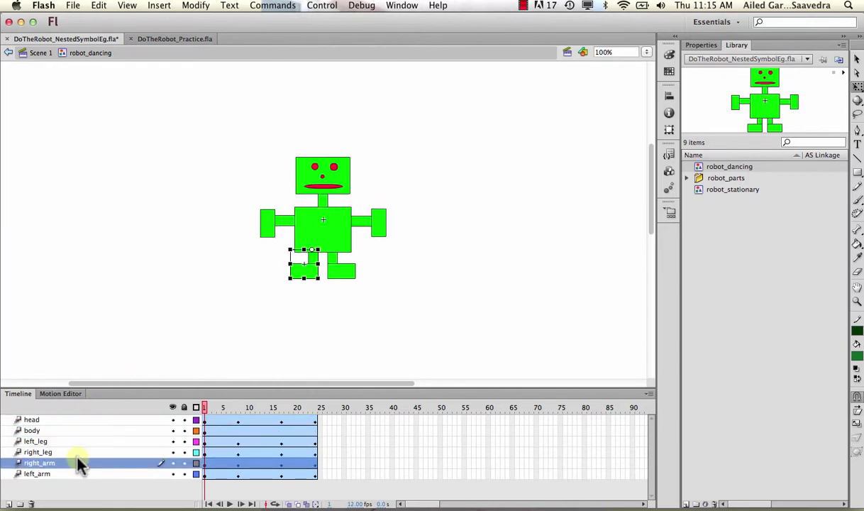
click(78, 452)
click(78, 473)
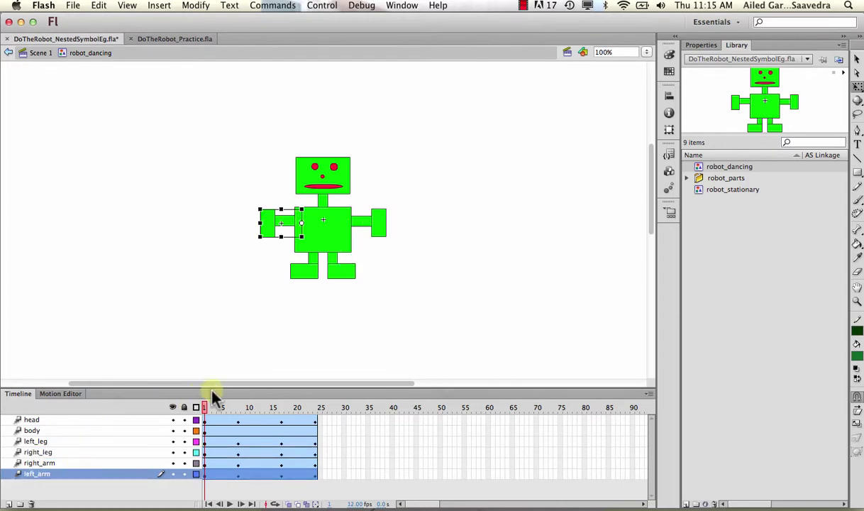
mouse_move(203, 408)
mouse_down()
mouse_move(260, 408)
mouse_move(302, 393)
mouse_move(206, 406)
mouse_up()
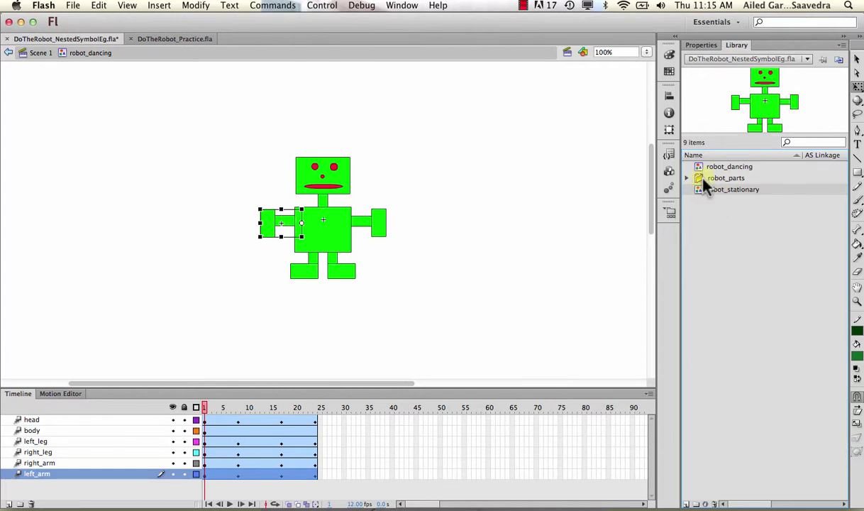
Switch to the DoTheRobot_Practice.fla document and check the stationary robot's Layer 1 at frame 2.
drag(702, 180, 703, 180)
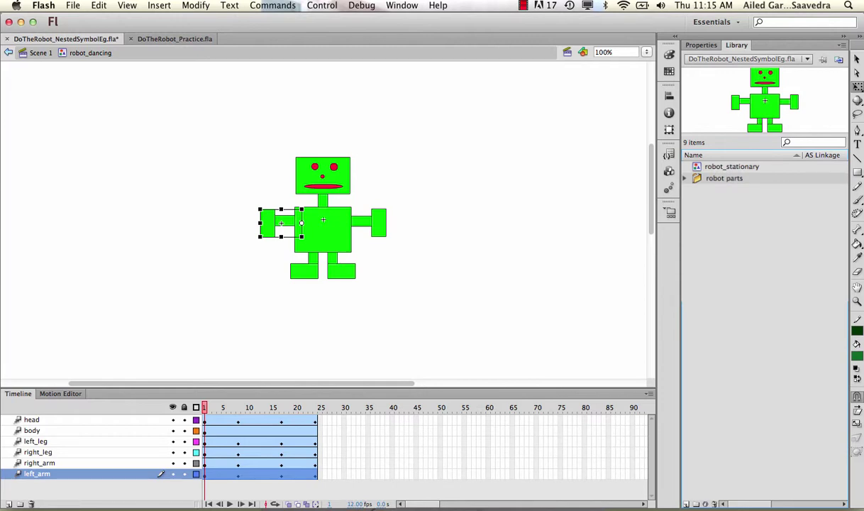
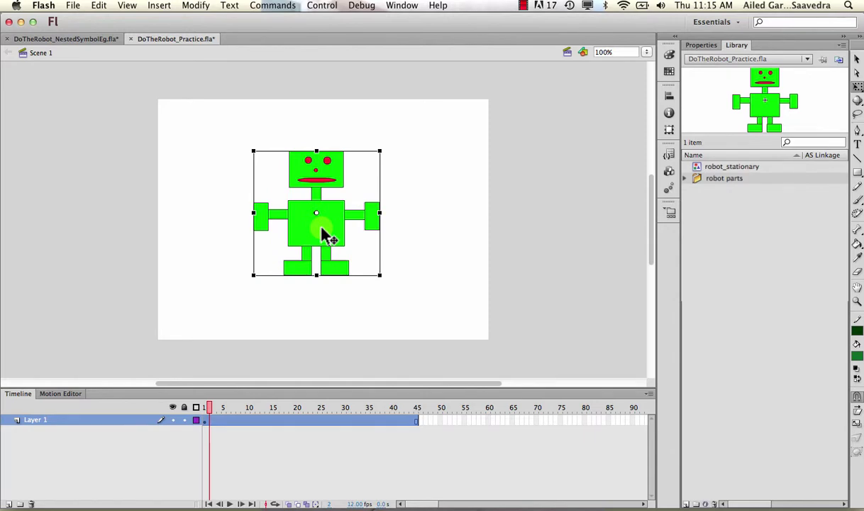
click(210, 408)
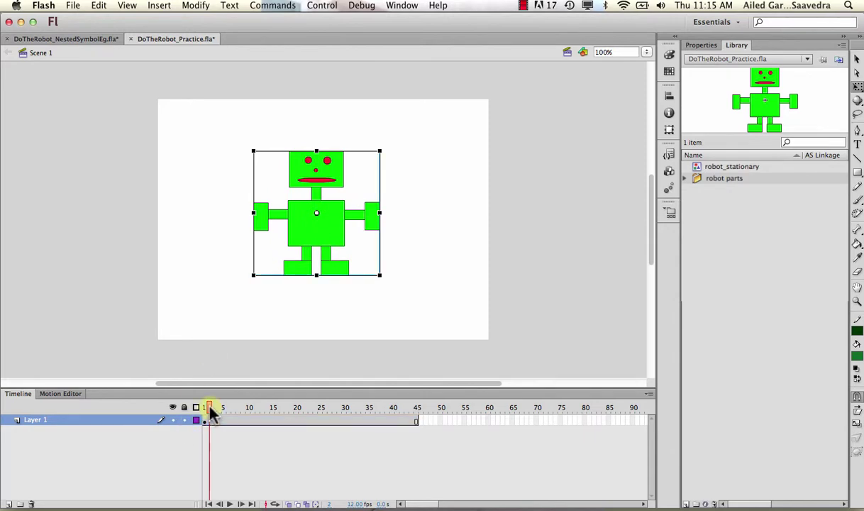
drag(210, 411, 202, 394)
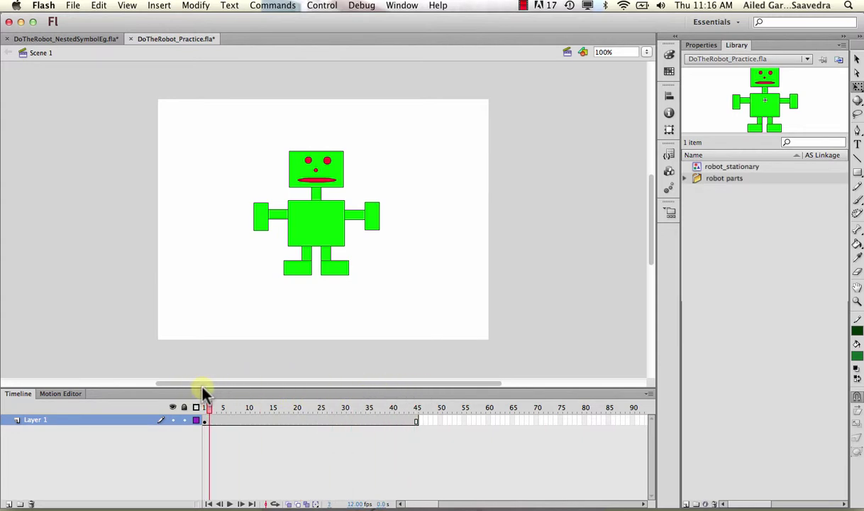
Select the robot instance on the stage at frame 1 and open the robot_stationary symbol for editing.
click(302, 217)
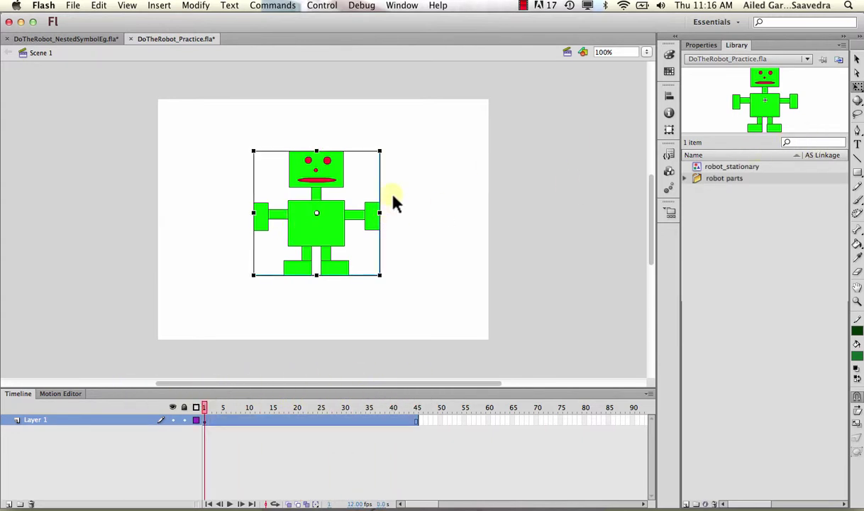
drag(440, 126, 221, 305)
click(341, 117)
key(super+a)
double_click(724, 166)
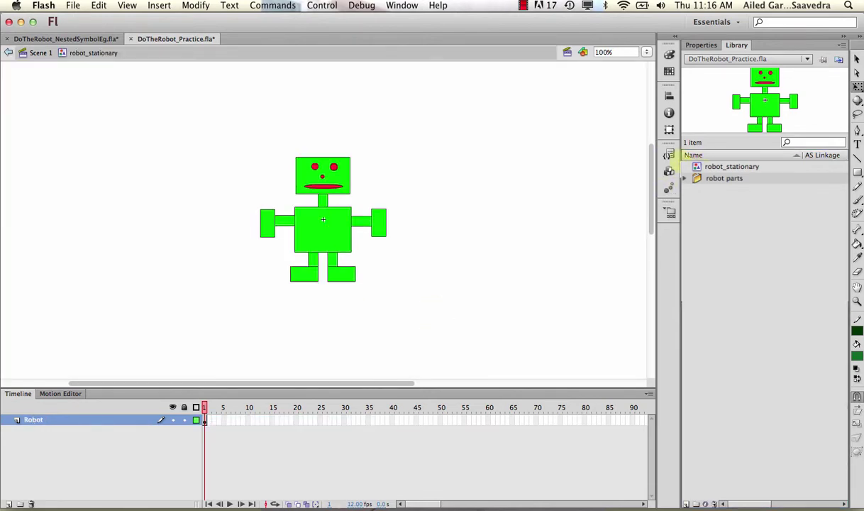
Inspect the separate shapes in robot_stationary by selecting the whole robot, its body, head, an eye and the mouth.
drag(250, 112, 498, 367)
click(500, 254)
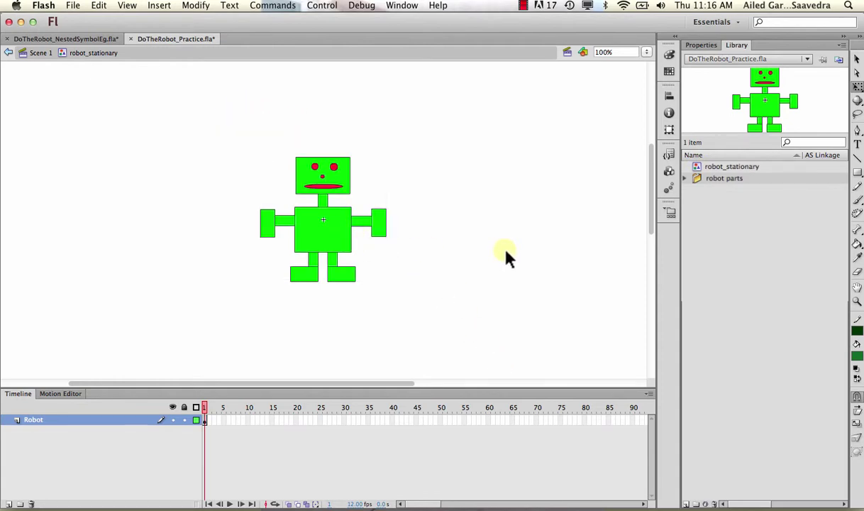
click(327, 213)
click(319, 177)
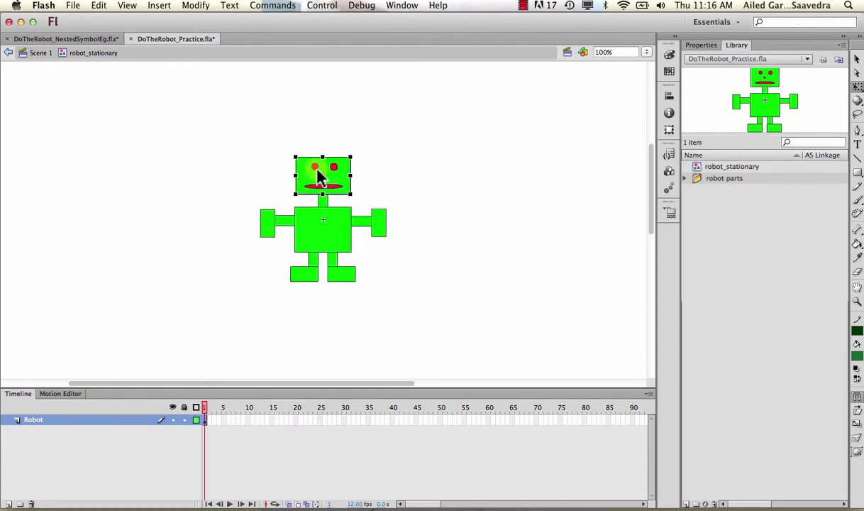
click(318, 168)
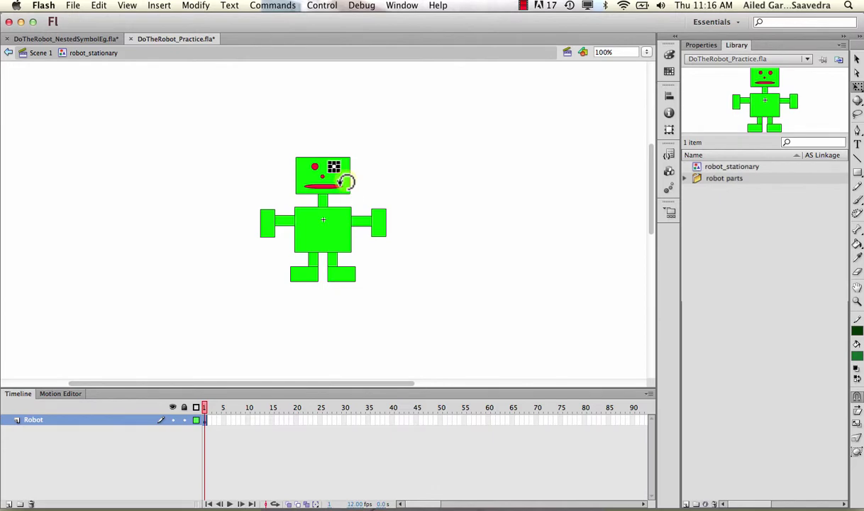
click(312, 190)
click(326, 186)
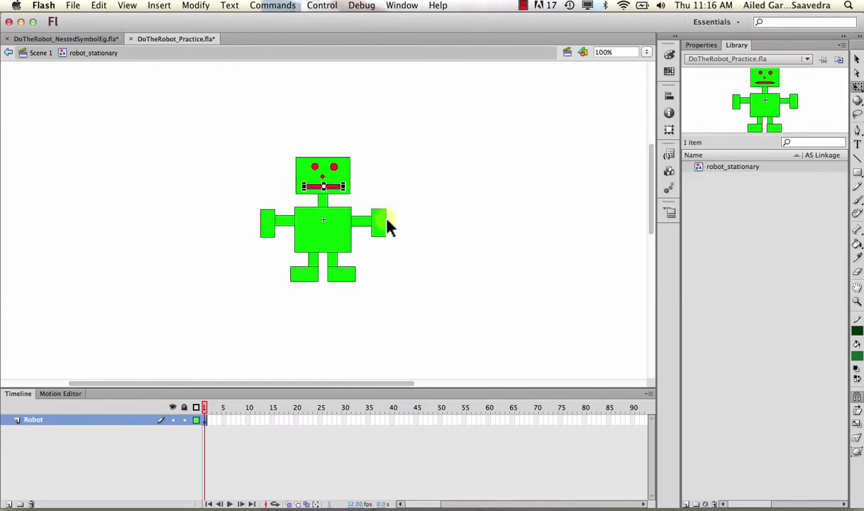
click(473, 202)
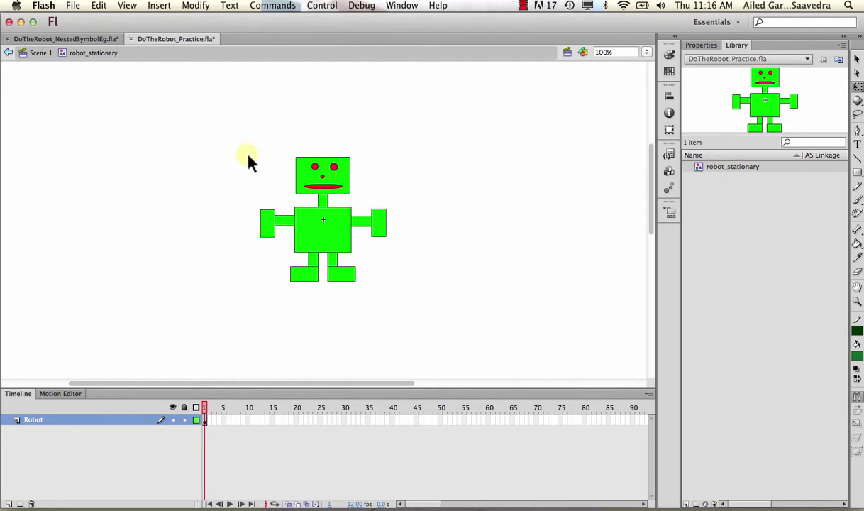
Check how the robot is grouped by selecting its head, left hand, left arm area and all its shapes, ending with nothing selected.
click(305, 170)
click(270, 221)
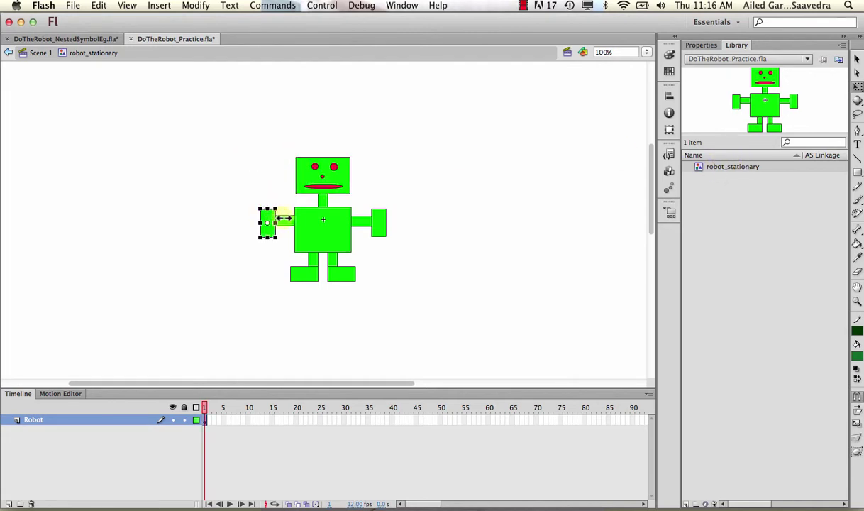
drag(234, 189, 275, 229)
click(261, 192)
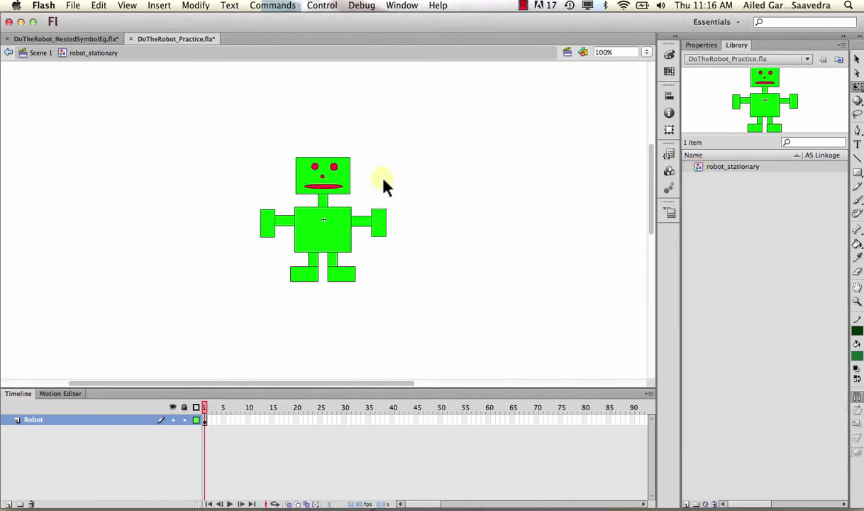
drag(241, 135, 418, 298)
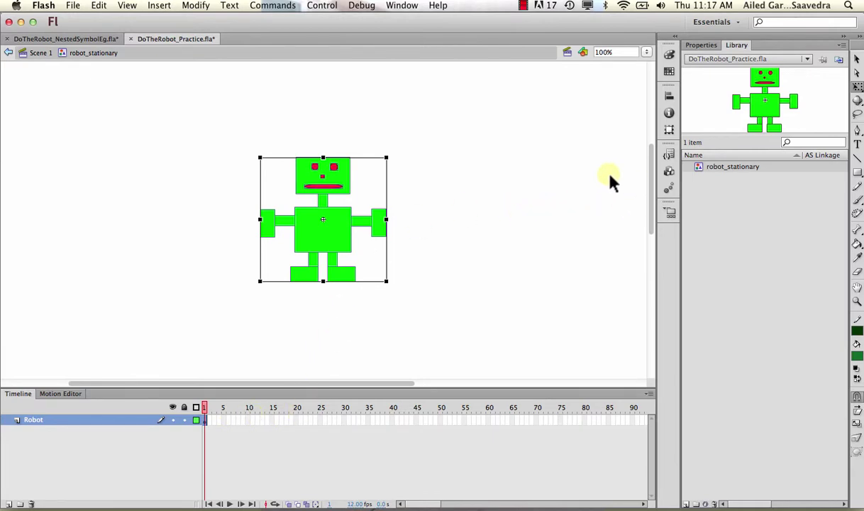
click(507, 195)
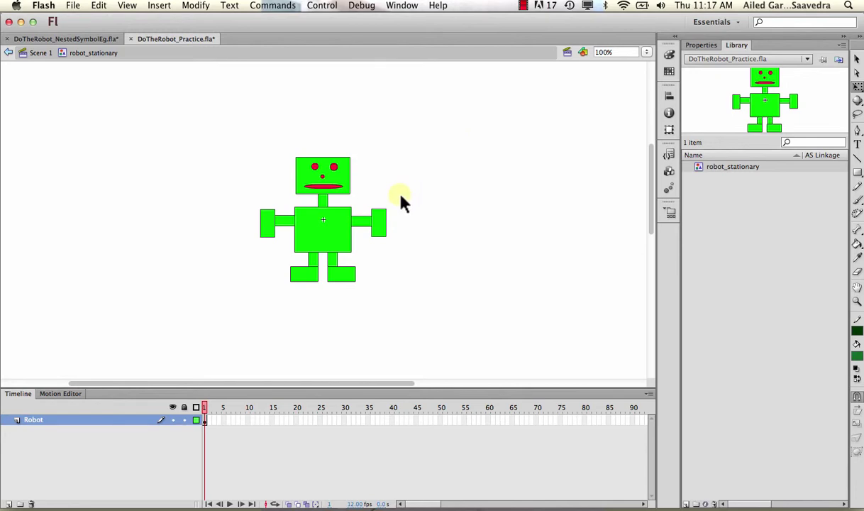
Create a library folder named "robot parts".
click(696, 503)
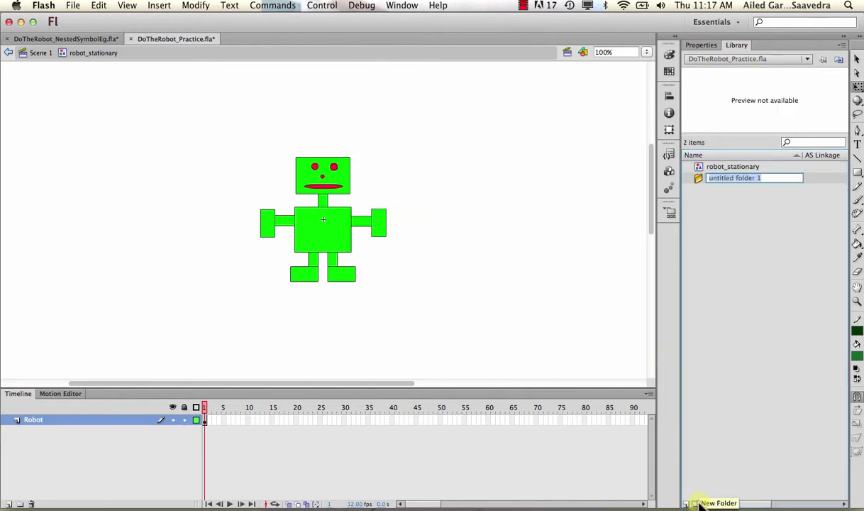
text(ro)
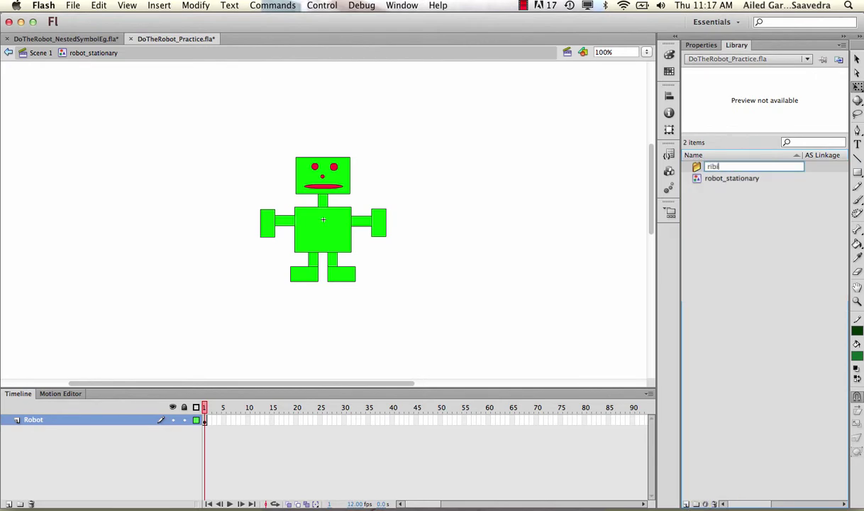
text(bot parts)
key(Return)
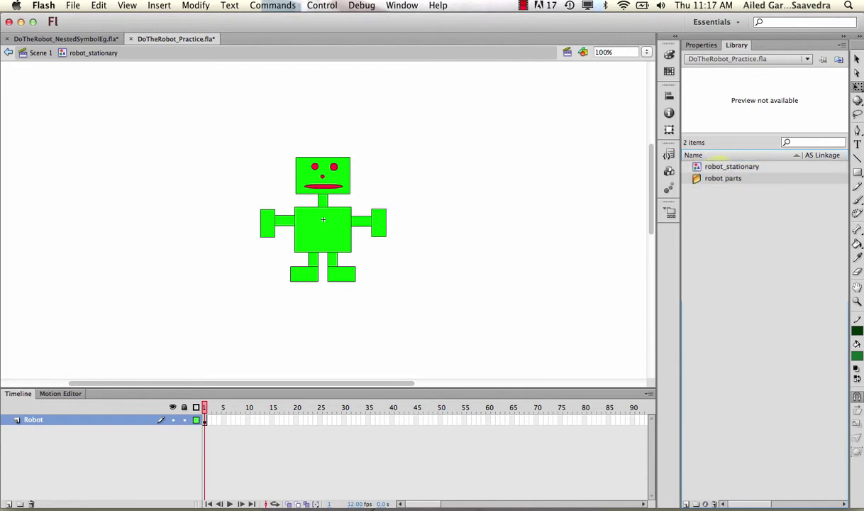
Convert the robot's left arm and hand shapes into a Graphic symbol named "Left arm".
drag(226, 183, 282, 238)
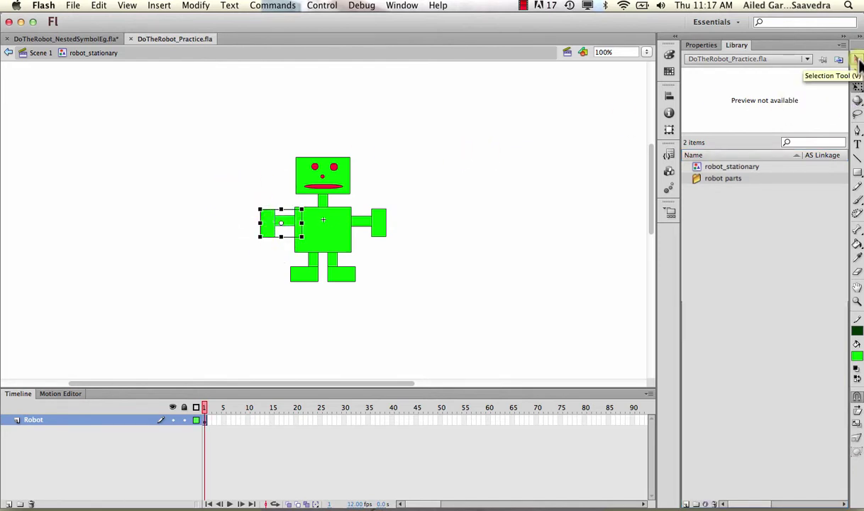
click(859, 62)
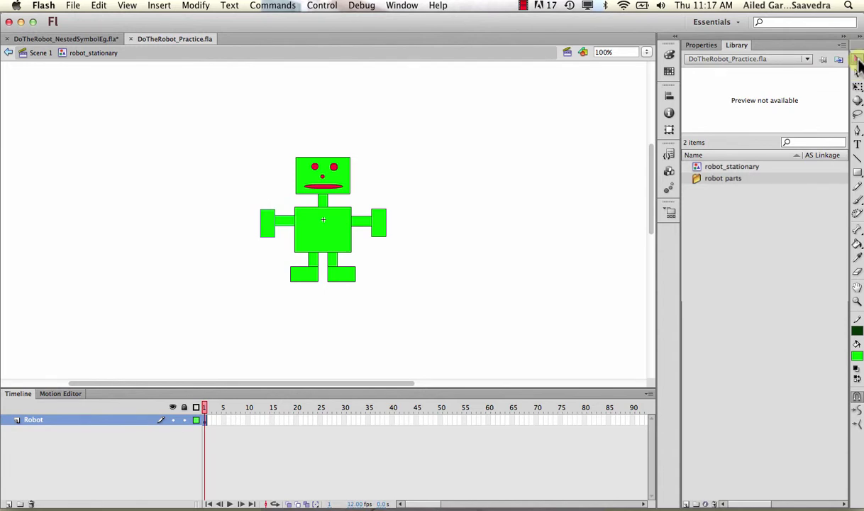
drag(223, 177, 291, 253)
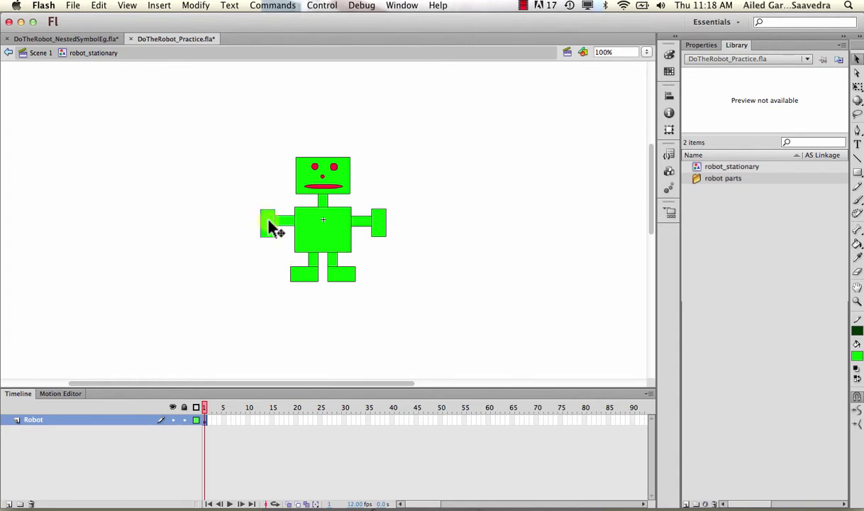
right_click(268, 226)
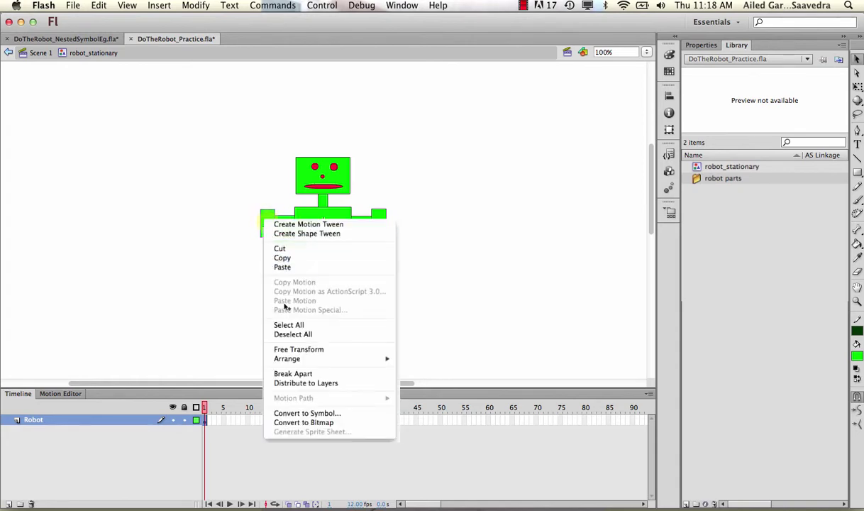
click(307, 413)
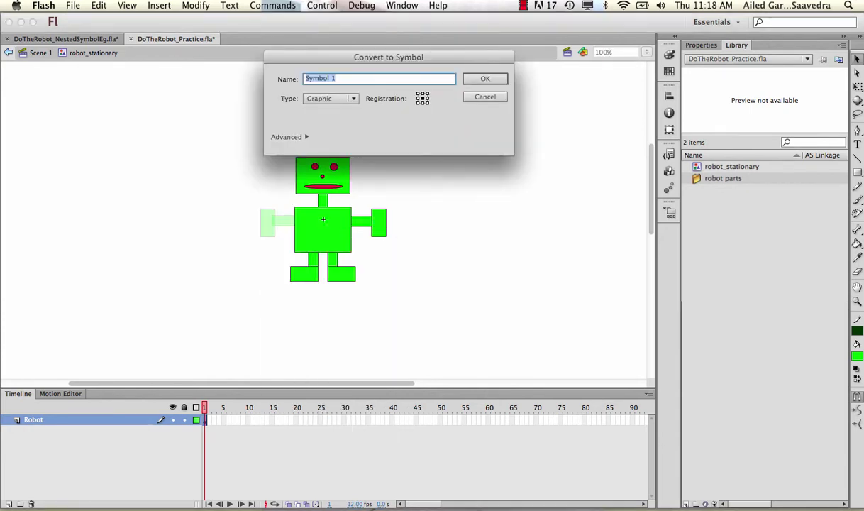
click(348, 99)
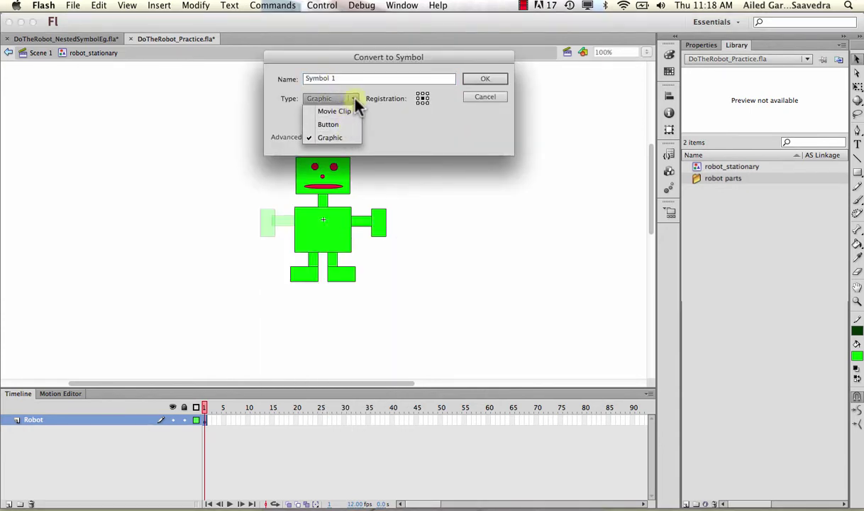
click(346, 136)
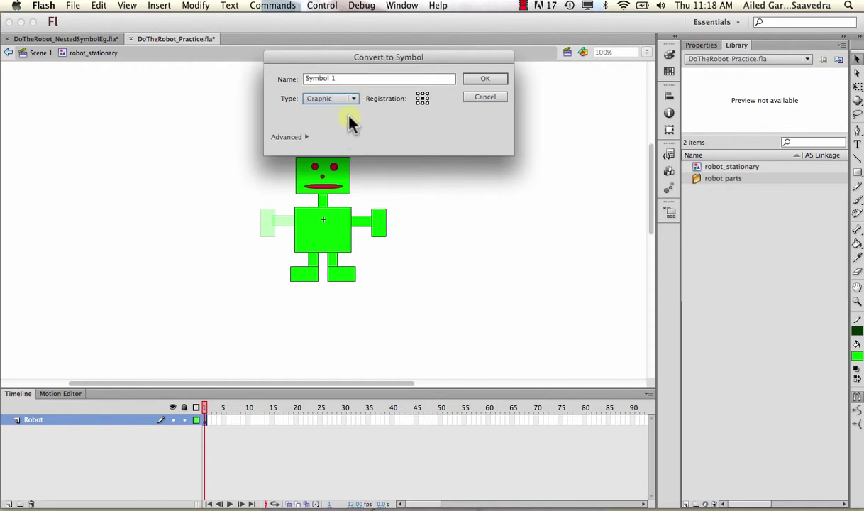
triple_click(344, 78)
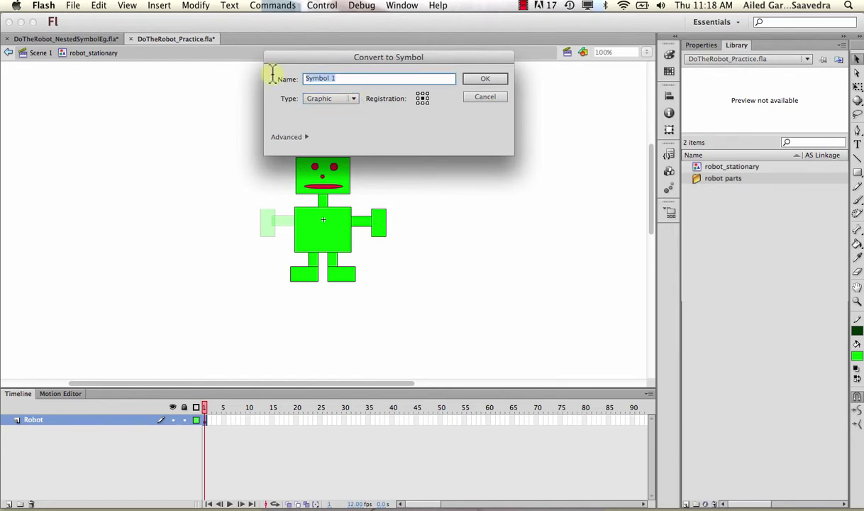
text(Left arm)
click(482, 80)
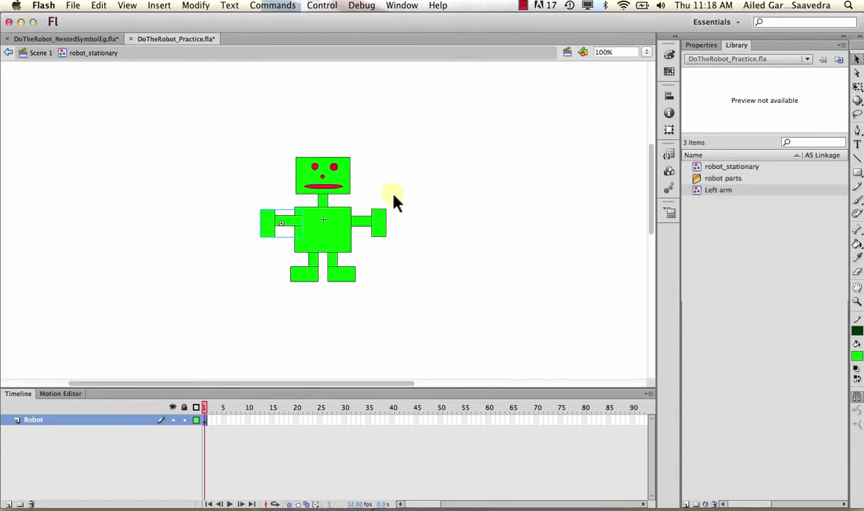
Convert the robot's right arm and hand shapes into a Graphic symbol named "Right Arm".
drag(376, 242, 374, 240)
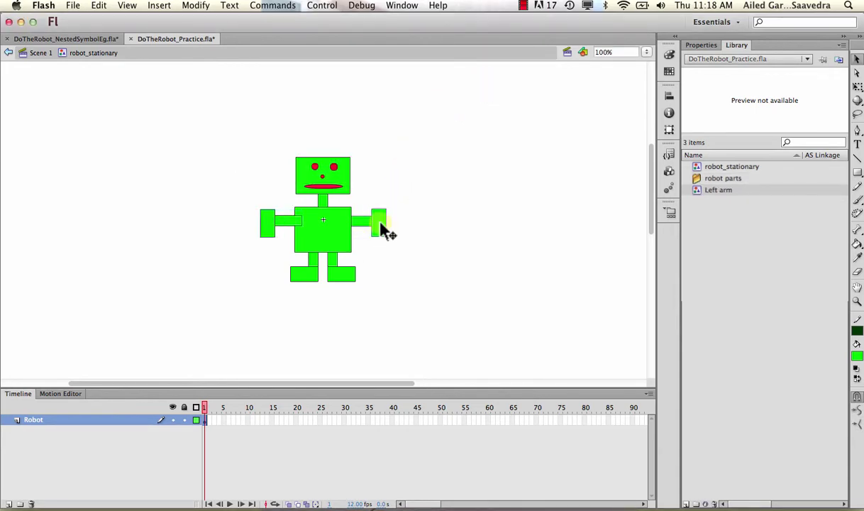
right_click(381, 229)
click(404, 405)
click(334, 98)
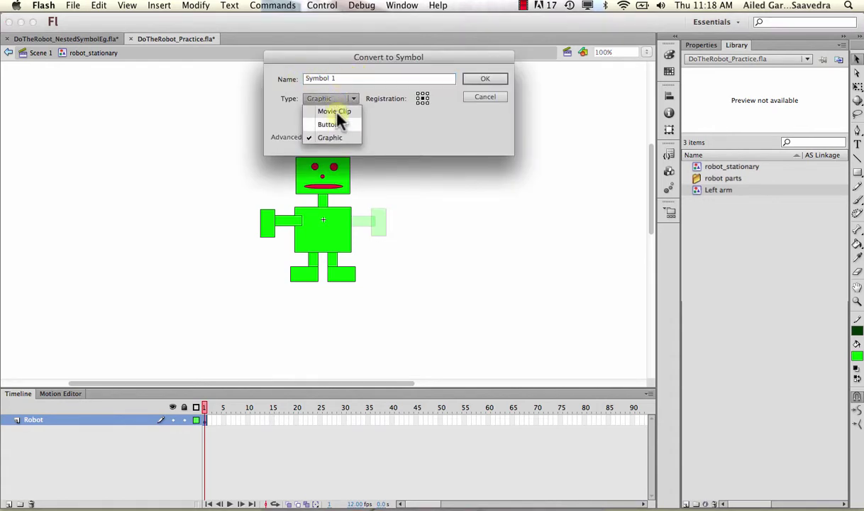
click(333, 137)
double_click(338, 79)
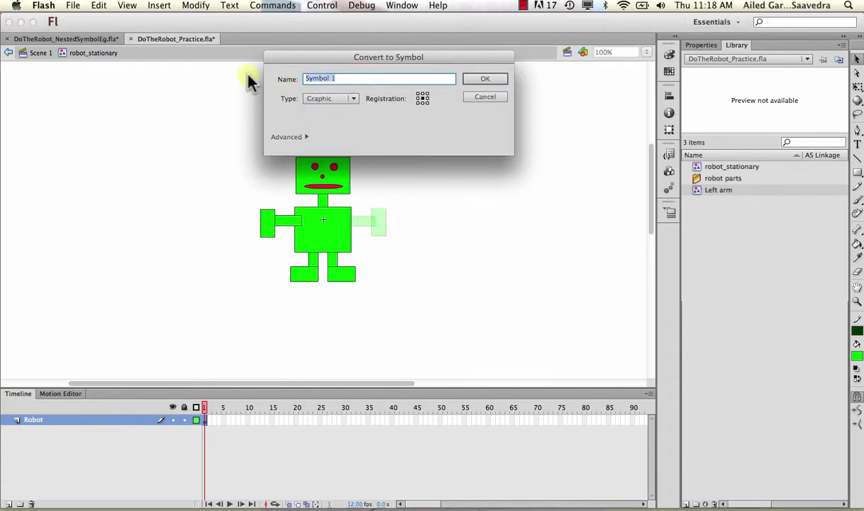
text(Right Arm)
click(485, 80)
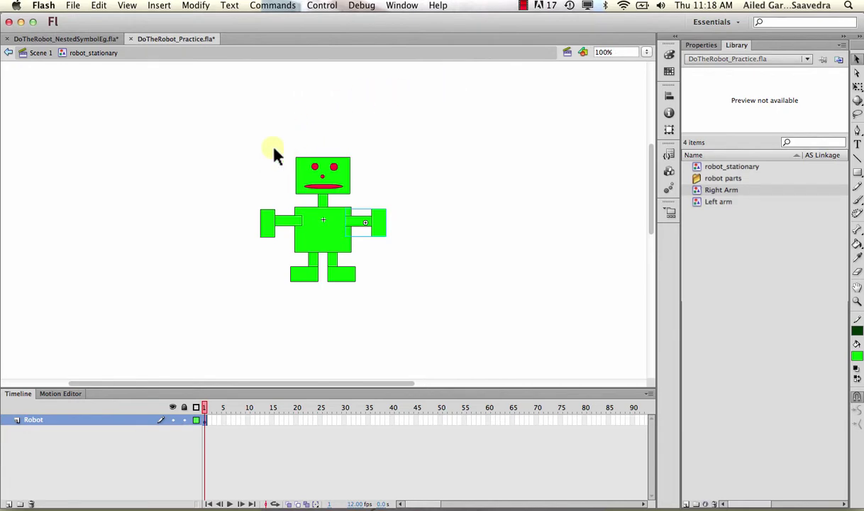
Convert the robot's face shapes, including eyes, nose and mouth, into a Graphic symbol named "head".
drag(244, 141, 360, 190)
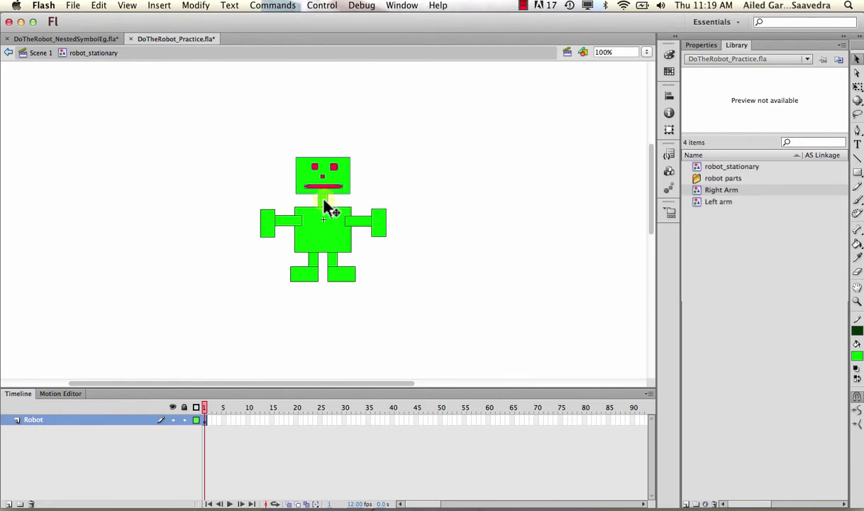
key(super+equal)
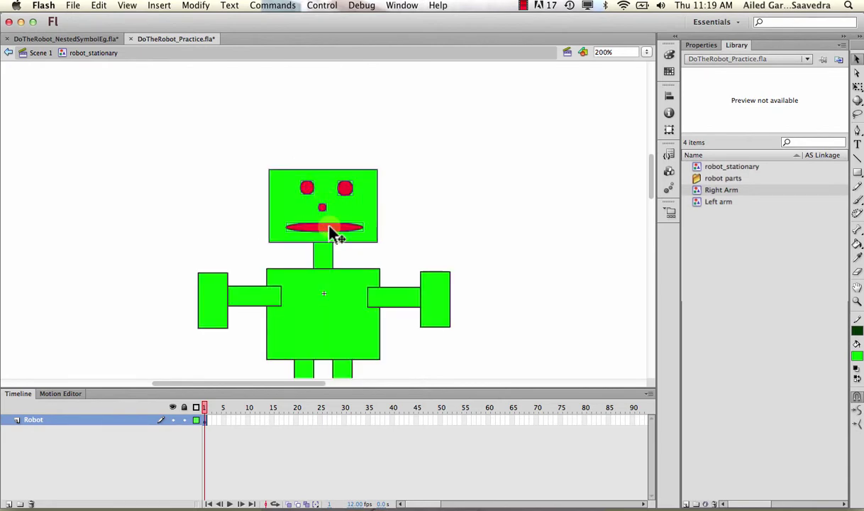
scroll(328, 227, down, 2)
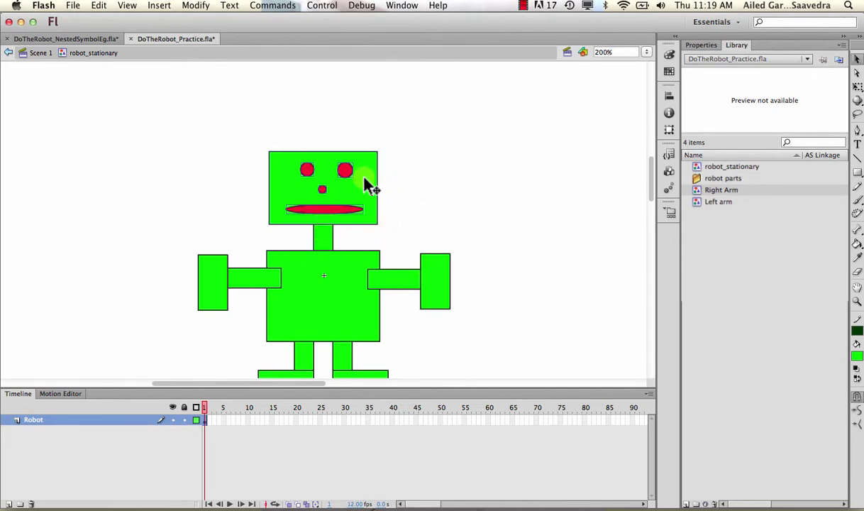
right_click(262, 220)
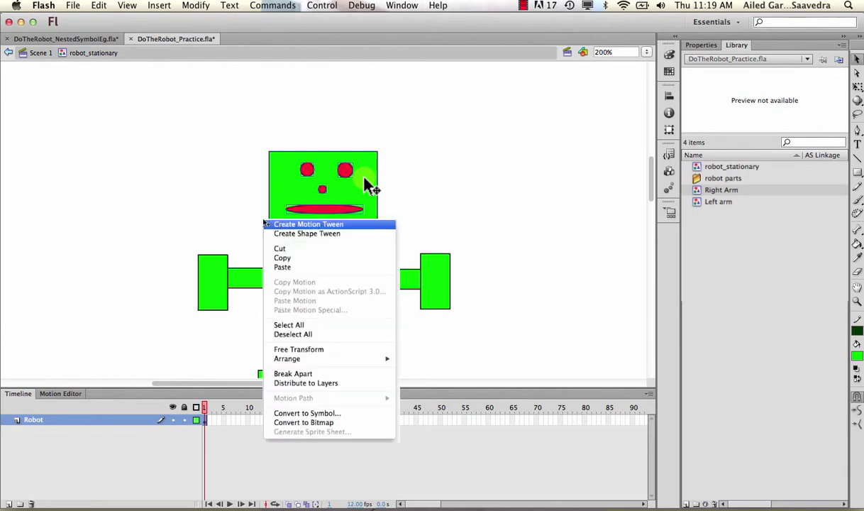
click(306, 413)
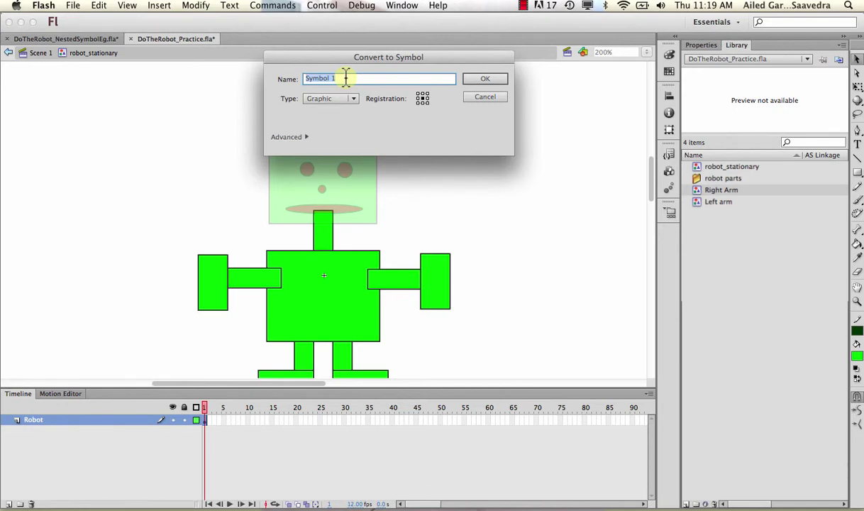
text(head)
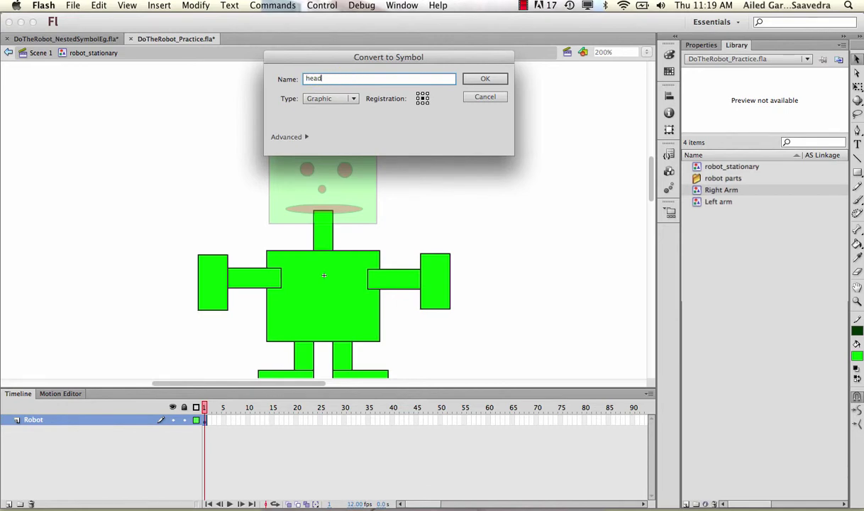
click(474, 79)
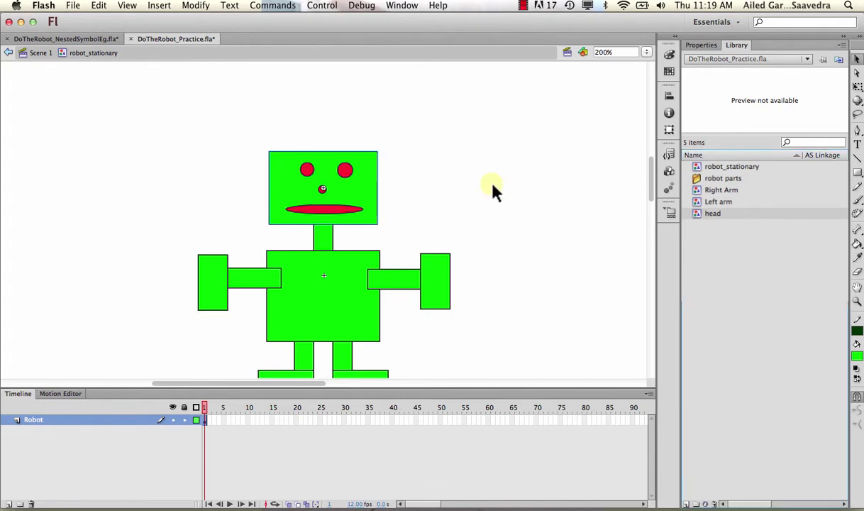
Convert the robot's torso and neck shapes into a Graphic symbol named "Body".
click(337, 282)
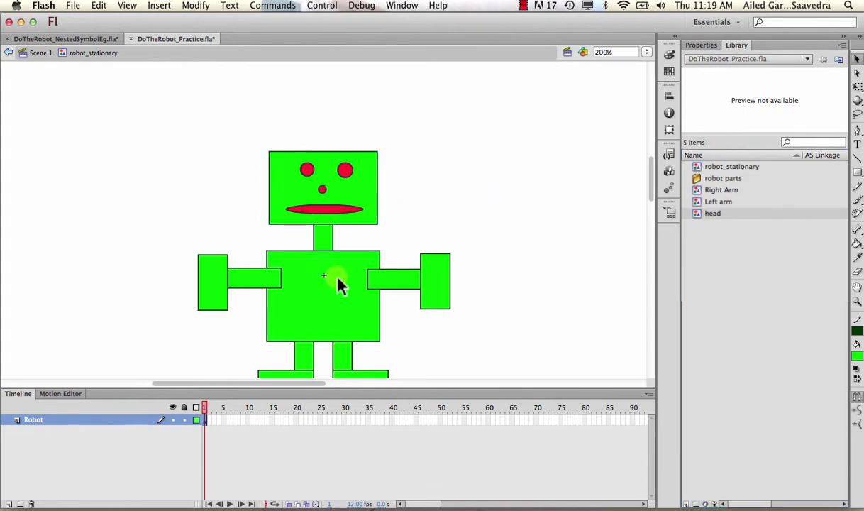
click(326, 242)
right_click(325, 241)
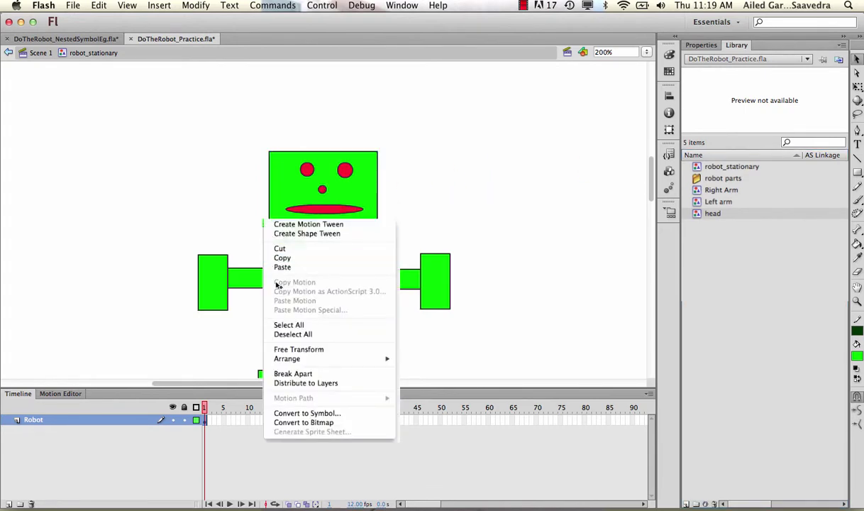
click(307, 413)
text(Body)
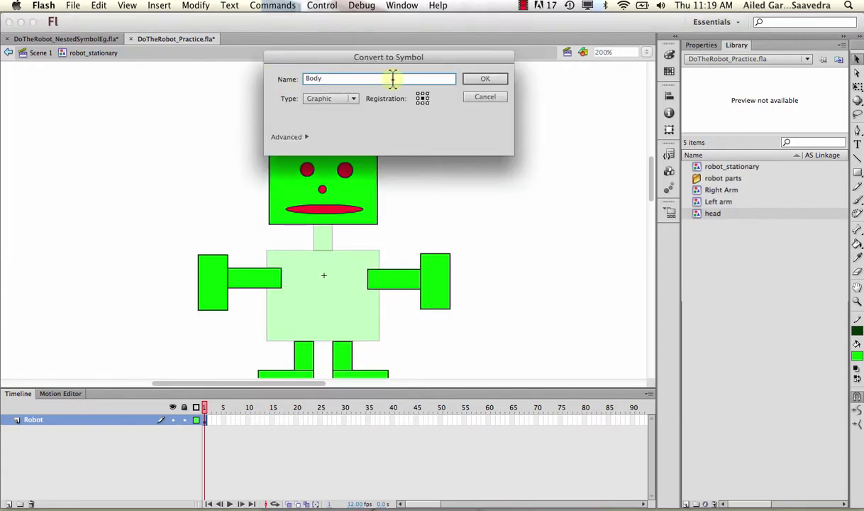
click(484, 79)
Convert the robot's left leg and foot shapes into a Graphic symbol named "Left leg".
scroll(373, 235, down, 2)
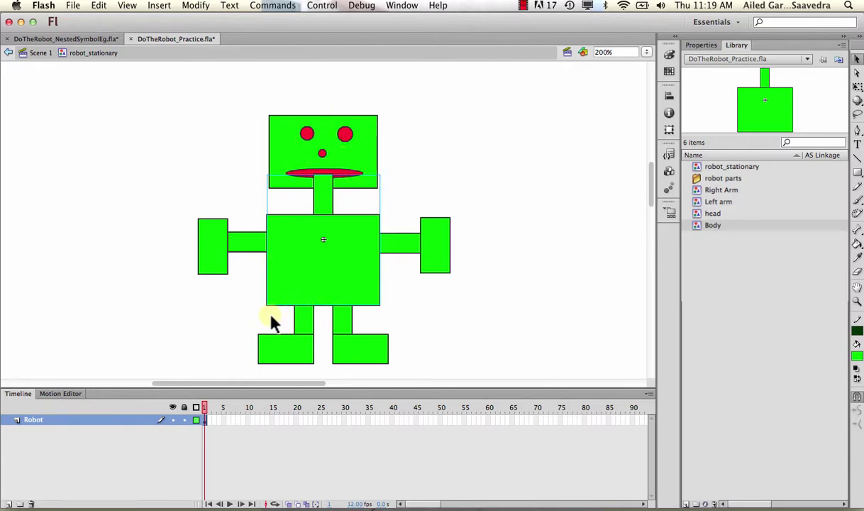
right_click(286, 257)
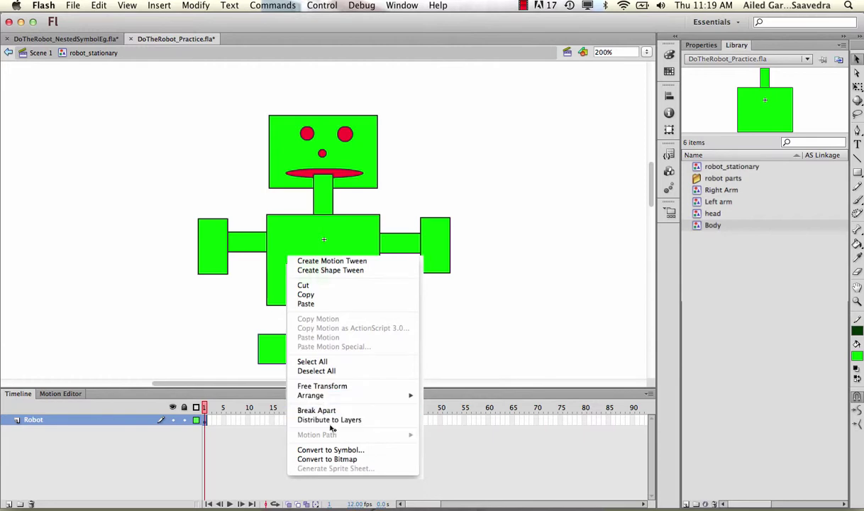
click(319, 450)
text(Left leg)
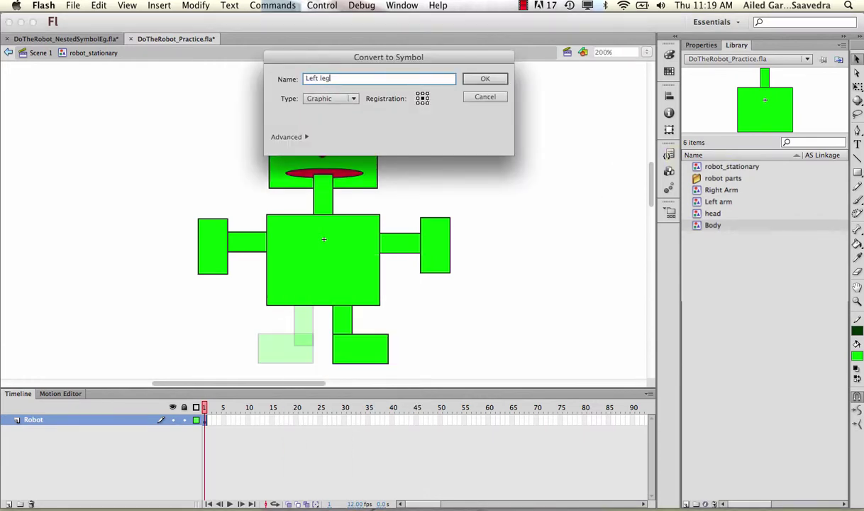
key(Return)
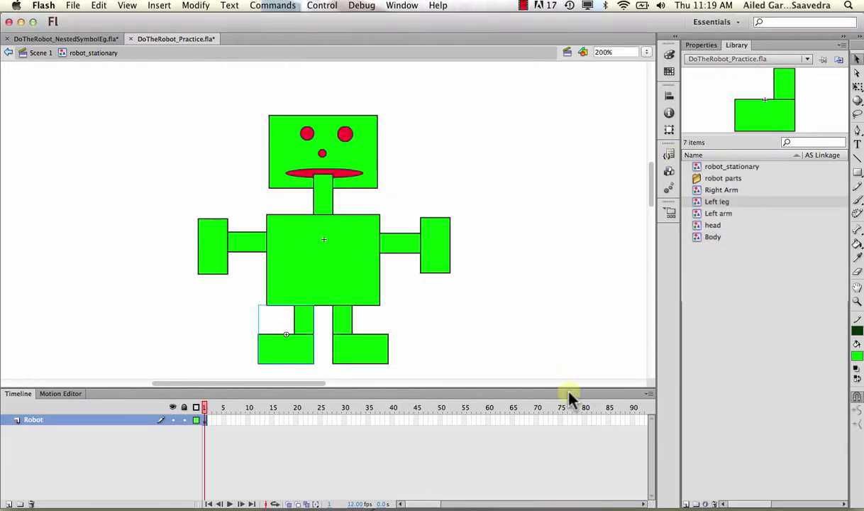
Convert the robot's right leg and foot shapes into a Graphic symbol named "Right leg".
drag(424, 355, 333, 355)
right_click(265, 218)
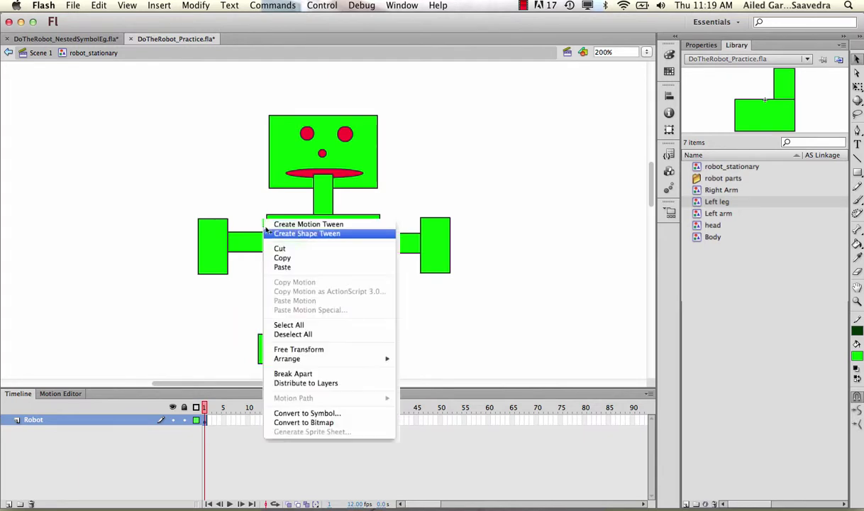
click(308, 413)
click(366, 78)
drag(365, 78, 293, 78)
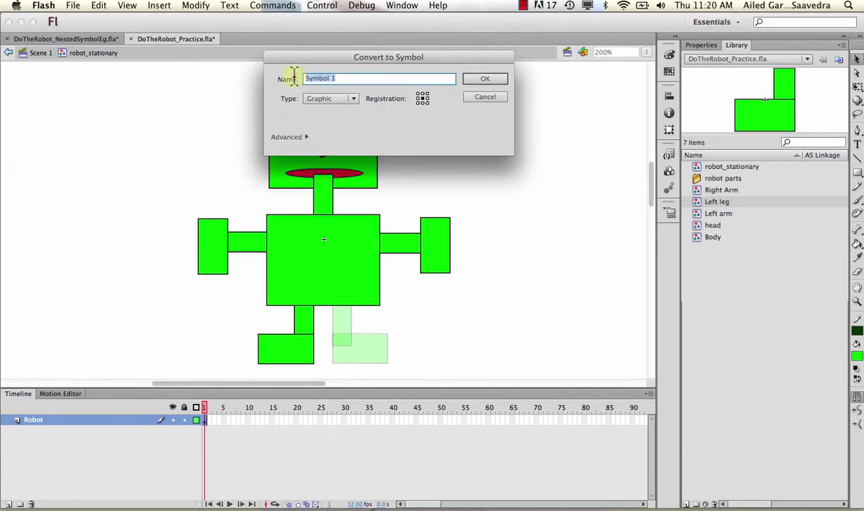
text(Right leg)
click(487, 80)
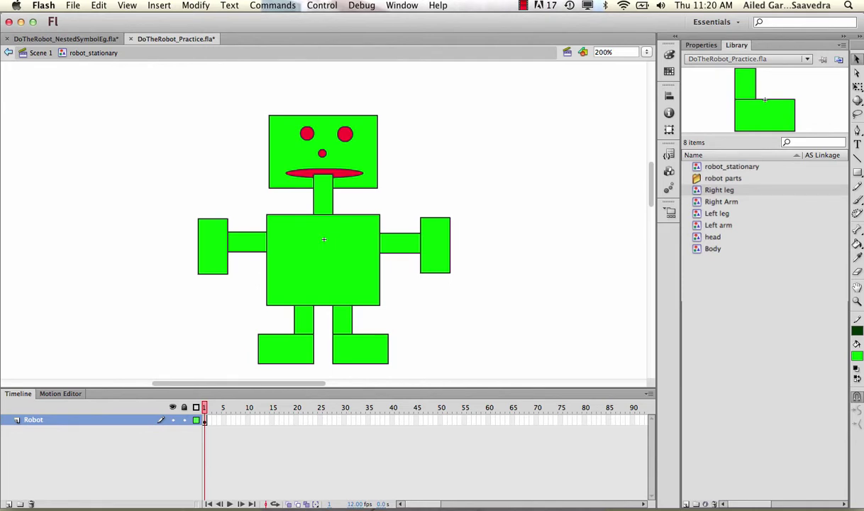
Move the six body part symbols, from Right leg to Body, into the "robot parts" library folder and check the folder's contents.
shift+click(713, 247)
drag(716, 216, 719, 180)
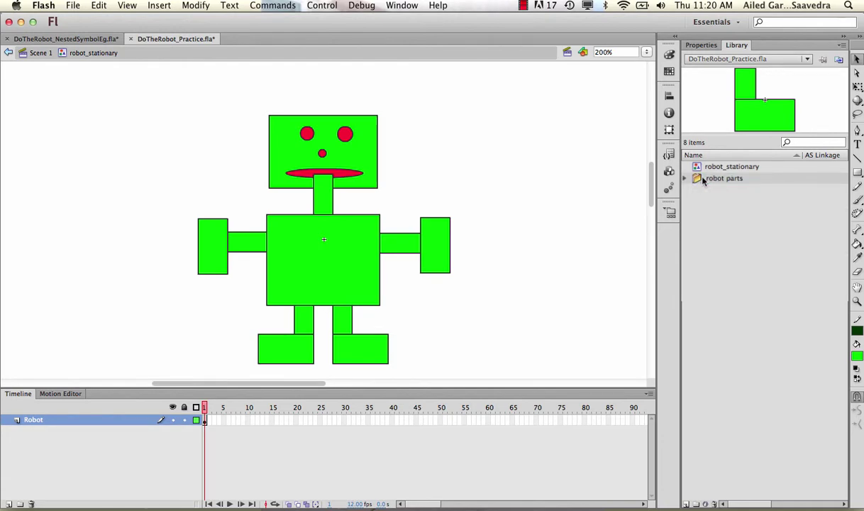
click(687, 179)
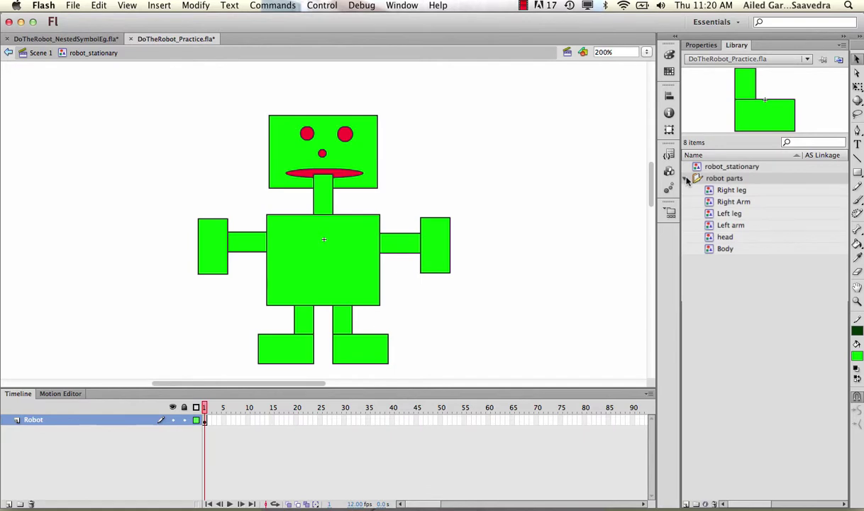
click(686, 179)
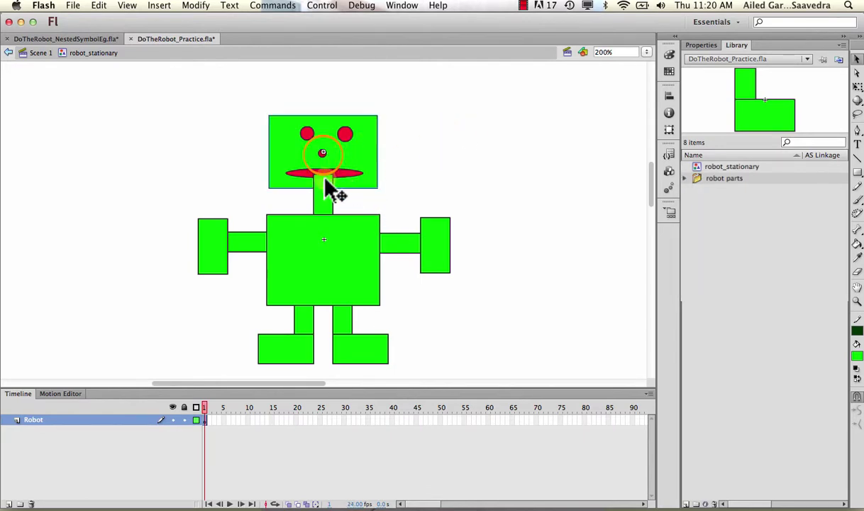
Examine the left arm instance's bounding box and registration point, and how it overlaps the body.
click(226, 242)
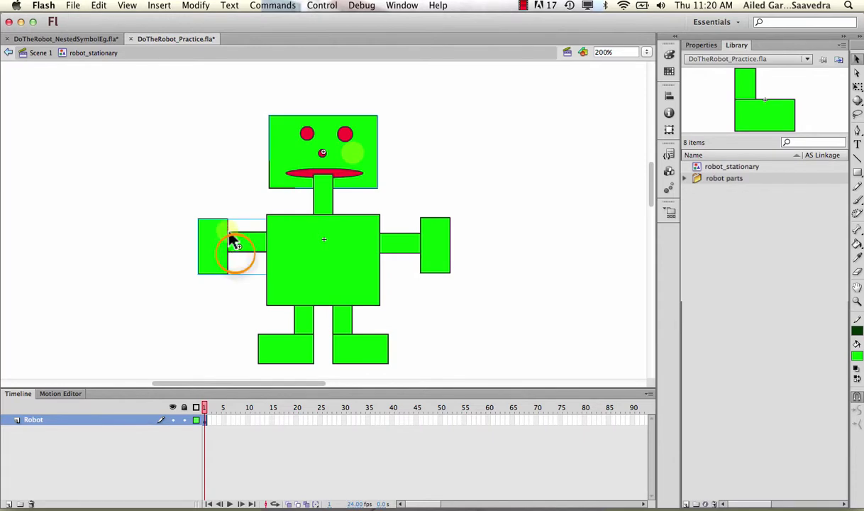
click(239, 247)
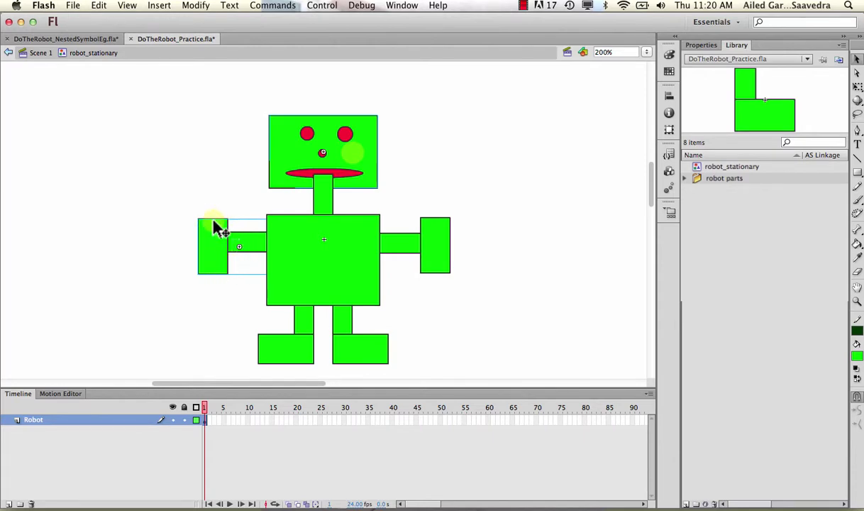
click(200, 253)
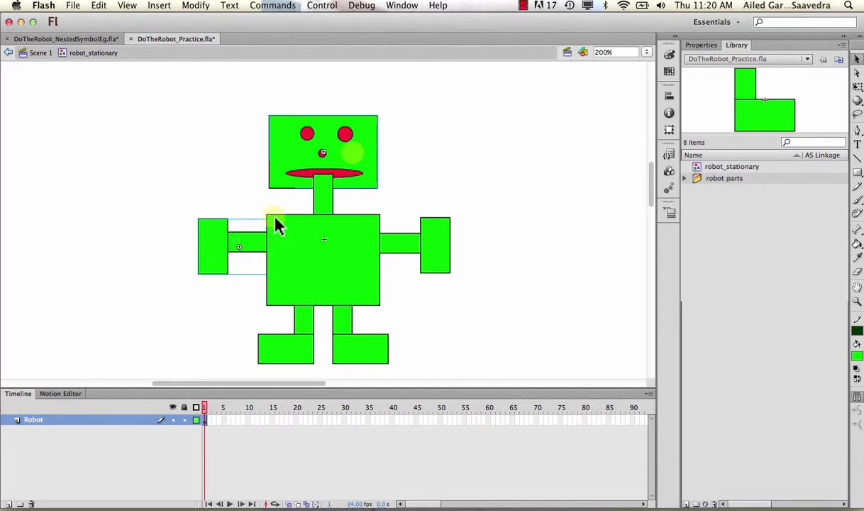
click(210, 269)
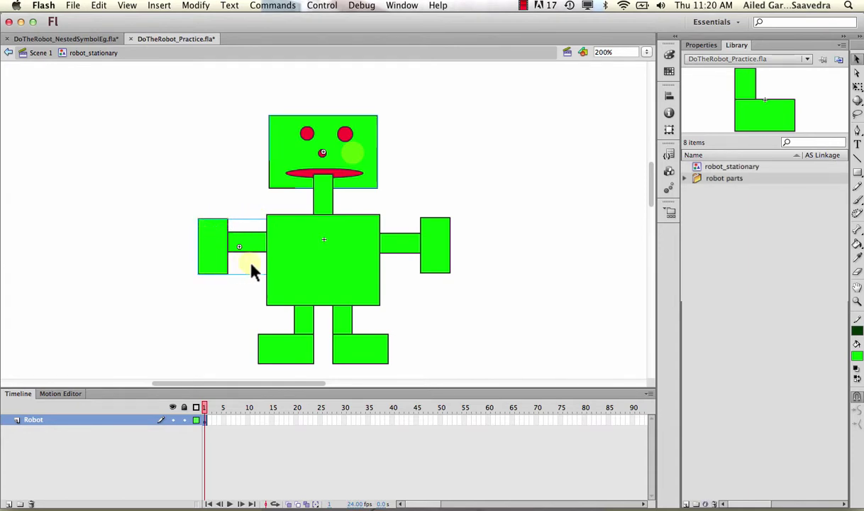
click(228, 239)
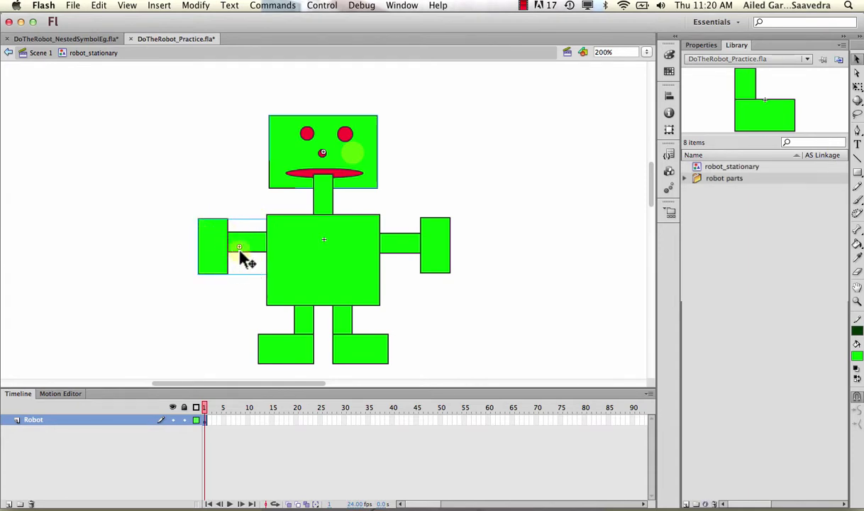
click(269, 251)
click(236, 235)
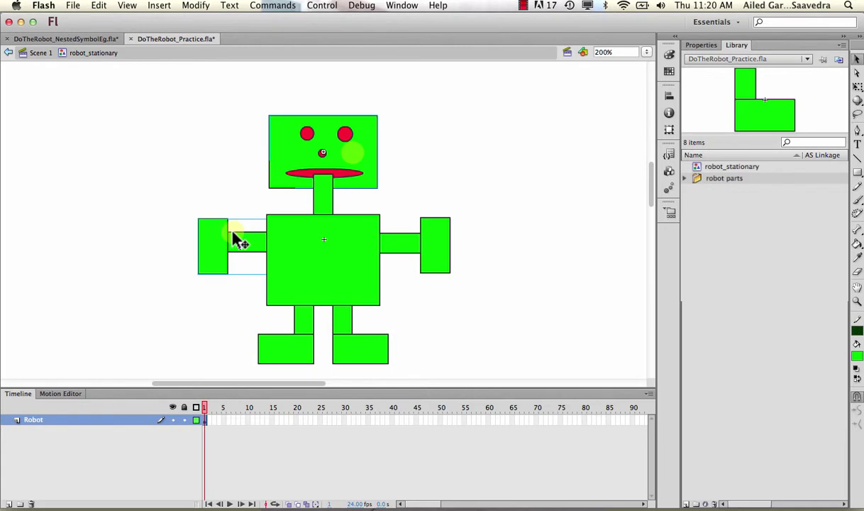
click(397, 153)
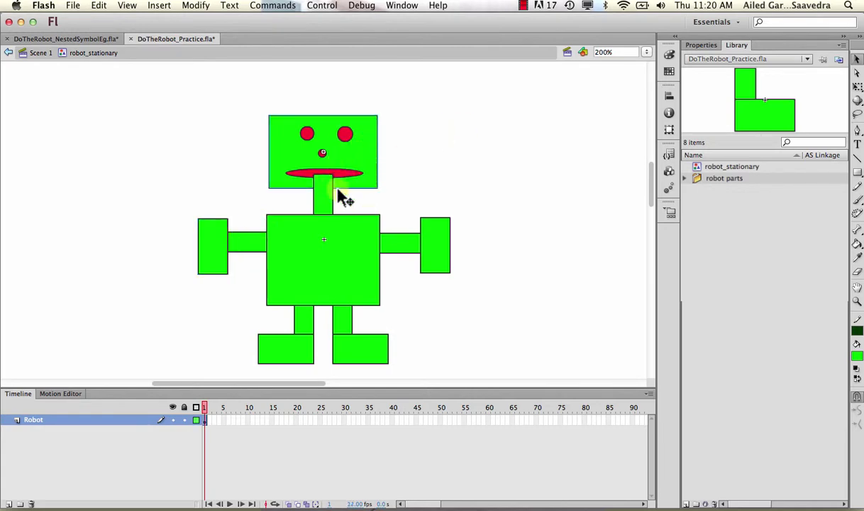
Bring the head instance forward in the stacking order so it covers the top of the neck.
click(342, 163)
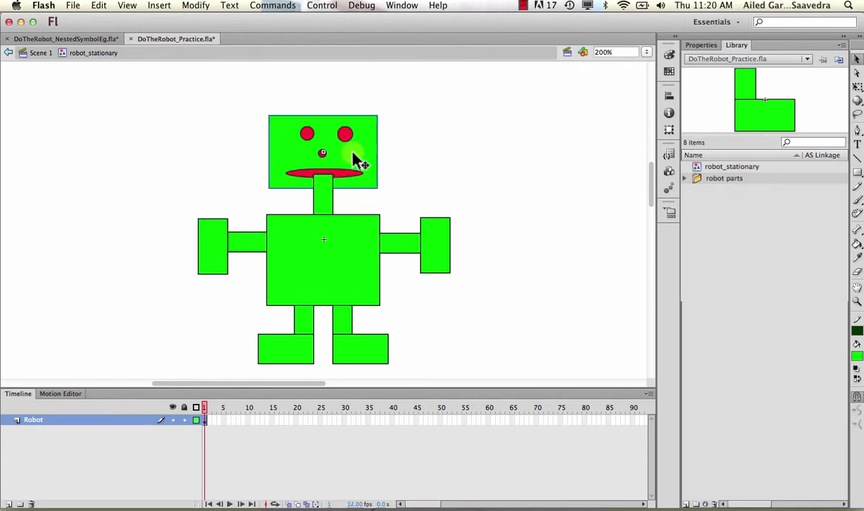
right_click(353, 153)
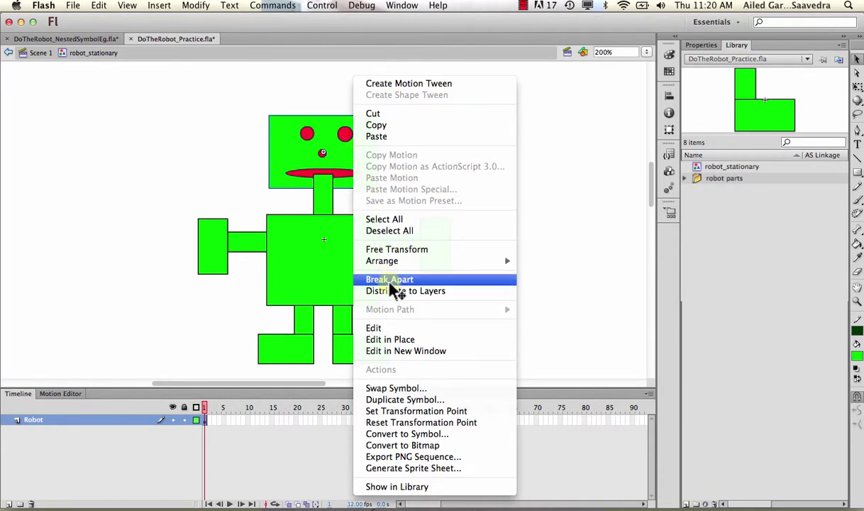
mouse_move(389, 261)
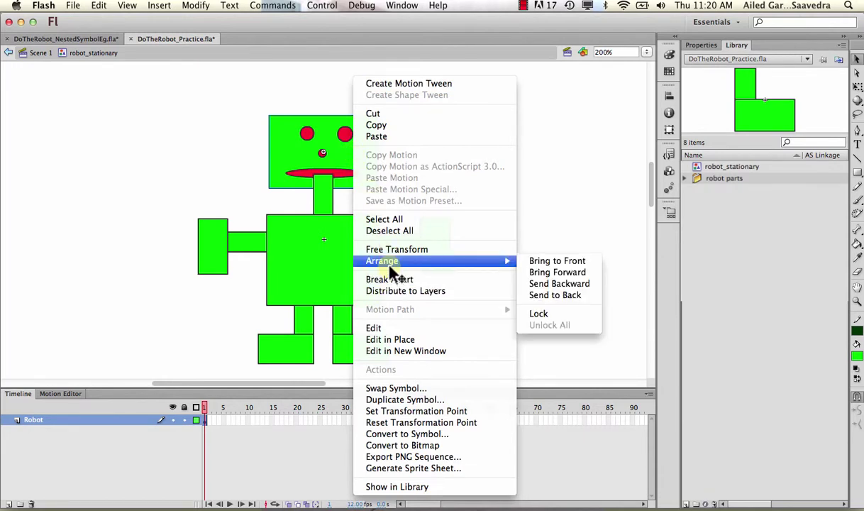
click(541, 272)
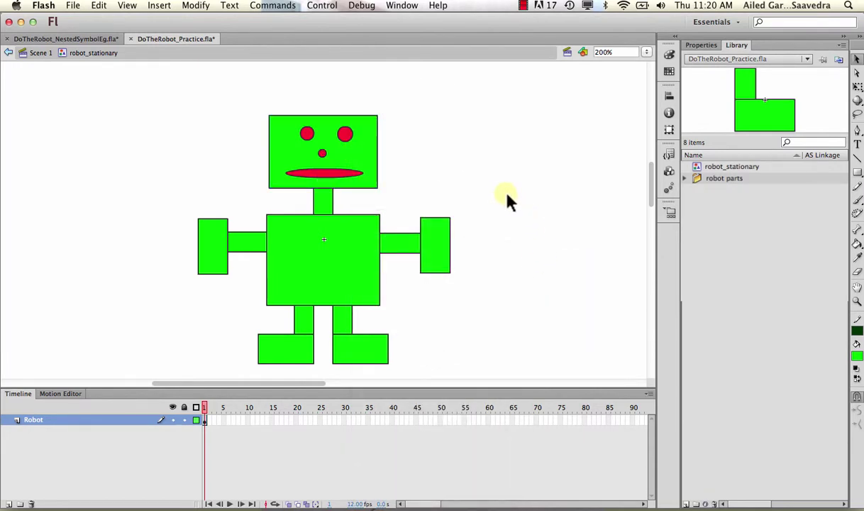
Select the arm, body and leg instances one after another to check that each is a separate symbol.
click(260, 247)
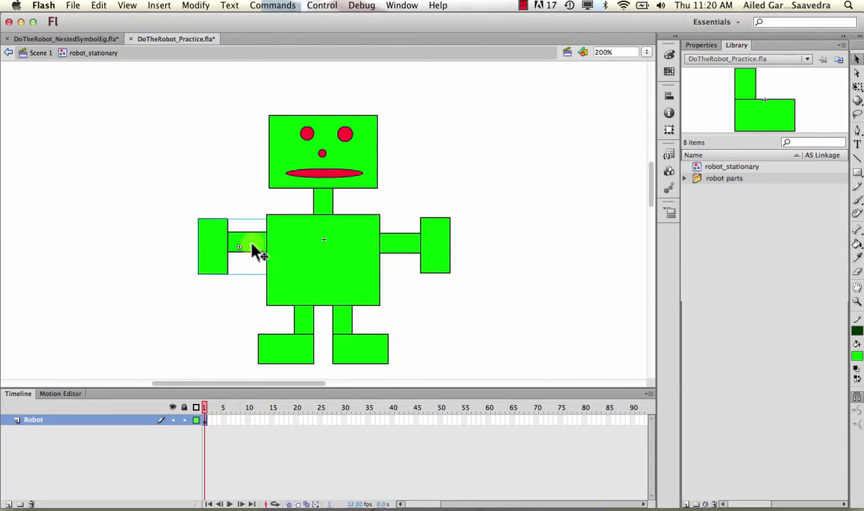
click(387, 251)
click(354, 284)
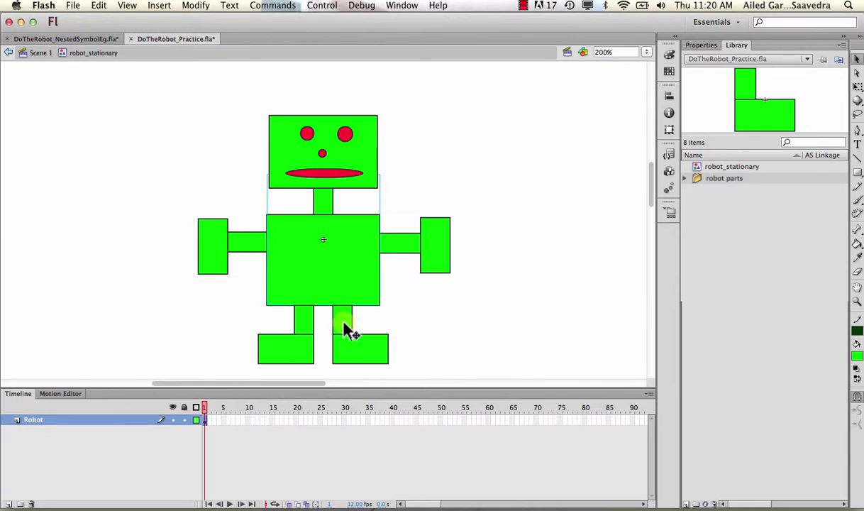
click(344, 331)
click(310, 328)
click(247, 326)
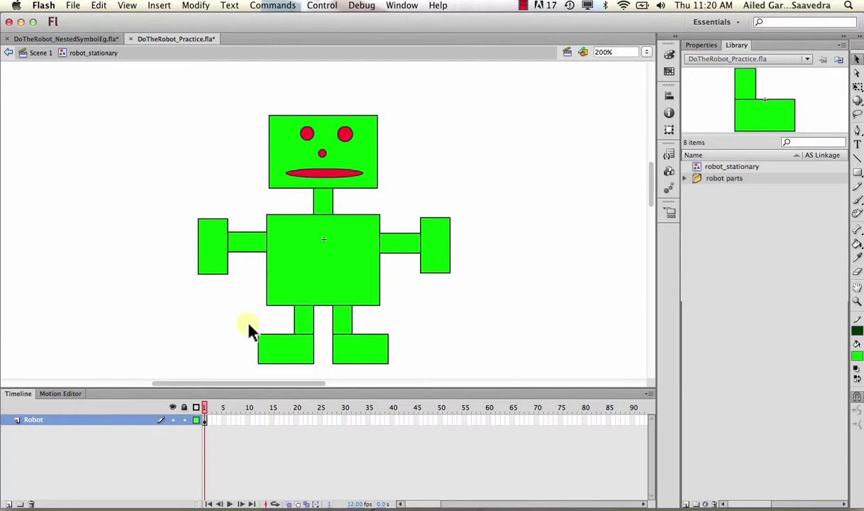
Move the body instance aside to inspect the left arm's inner end behind it, and undo the move.
click(242, 245)
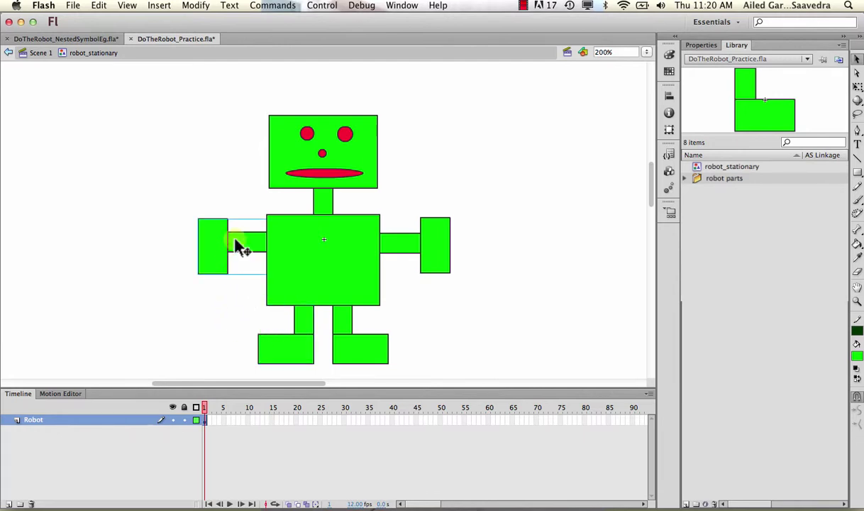
drag(301, 245, 330, 254)
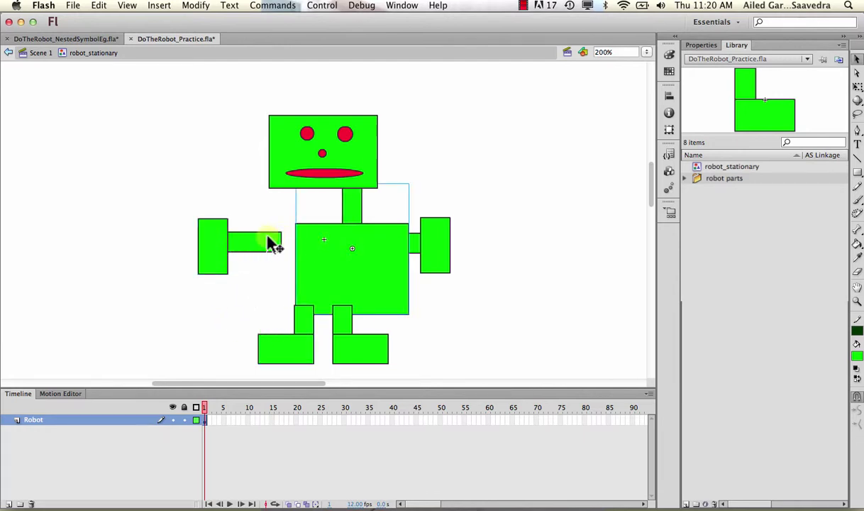
key(super+z)
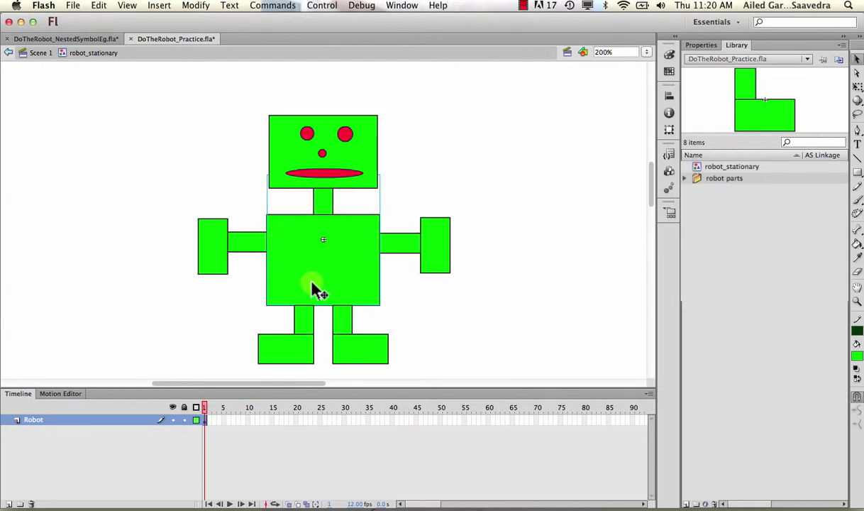
Select both leg instances and move them up so their upper ends overlap the body's lower edge.
click(305, 325)
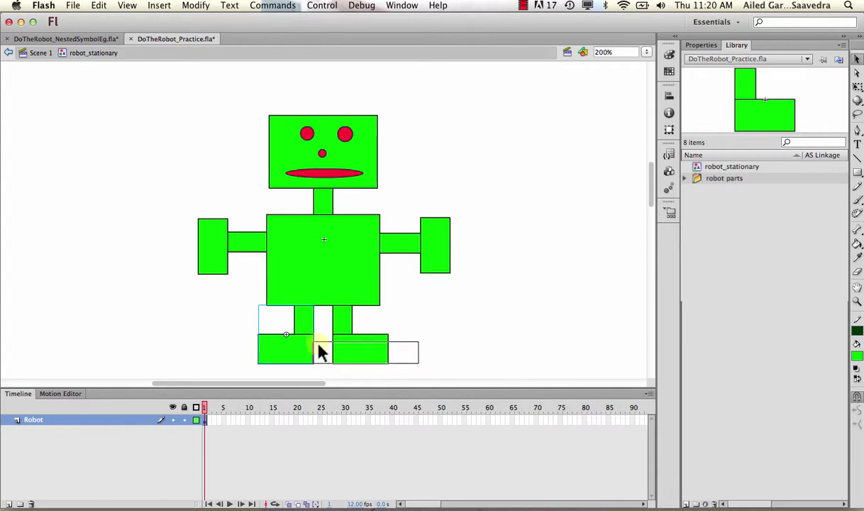
click(435, 340)
click(354, 355)
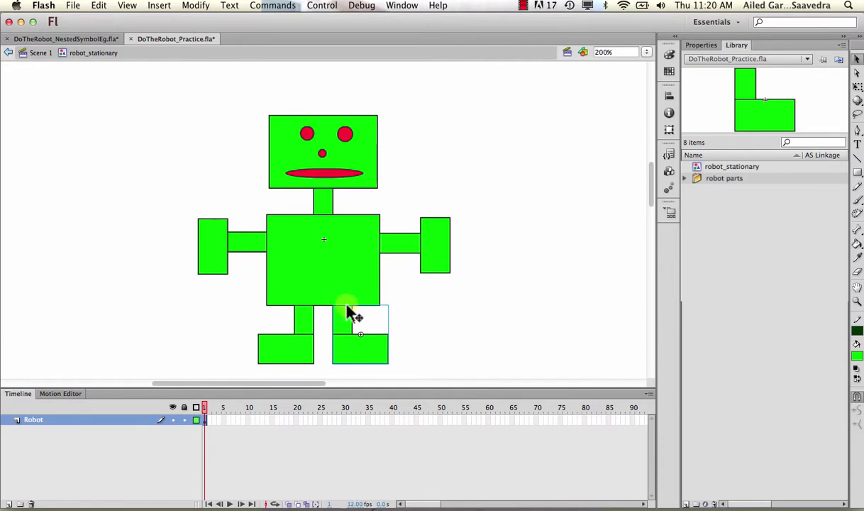
drag(418, 342, 281, 339)
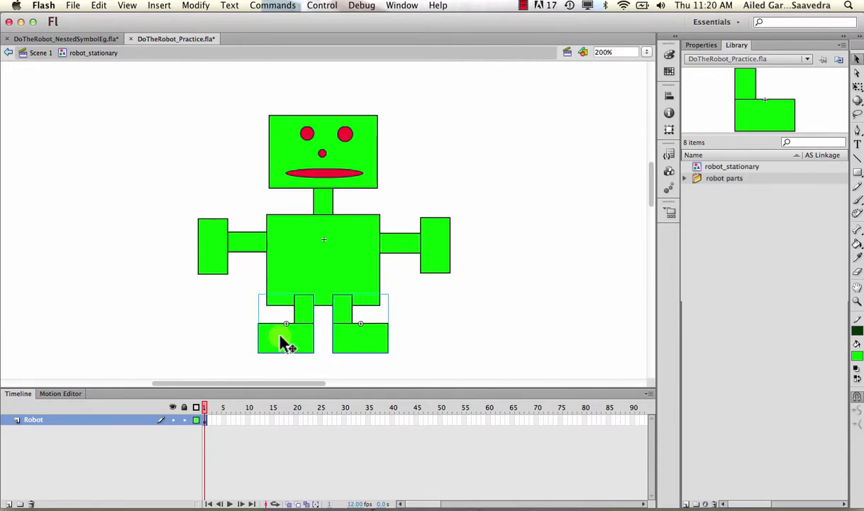
Send both selected leg instances to the back of the stacking order, behind the body, and deselect them.
right_click(301, 343)
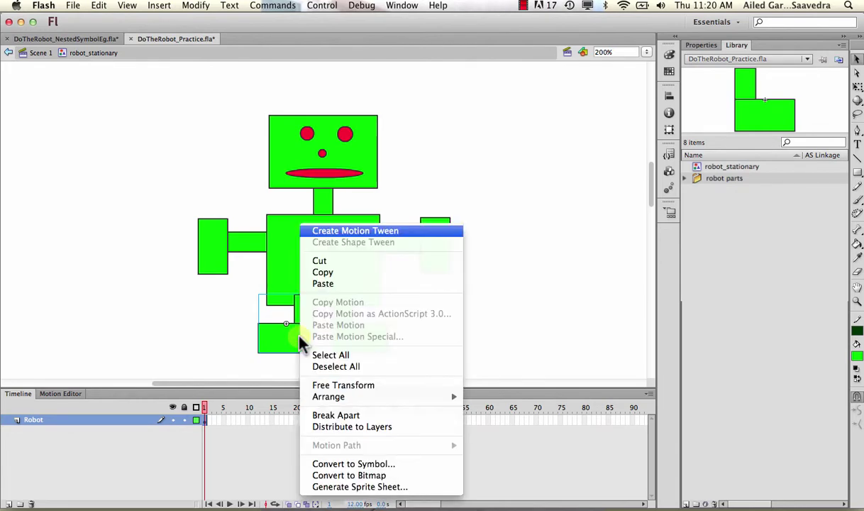
mouse_move(338, 397)
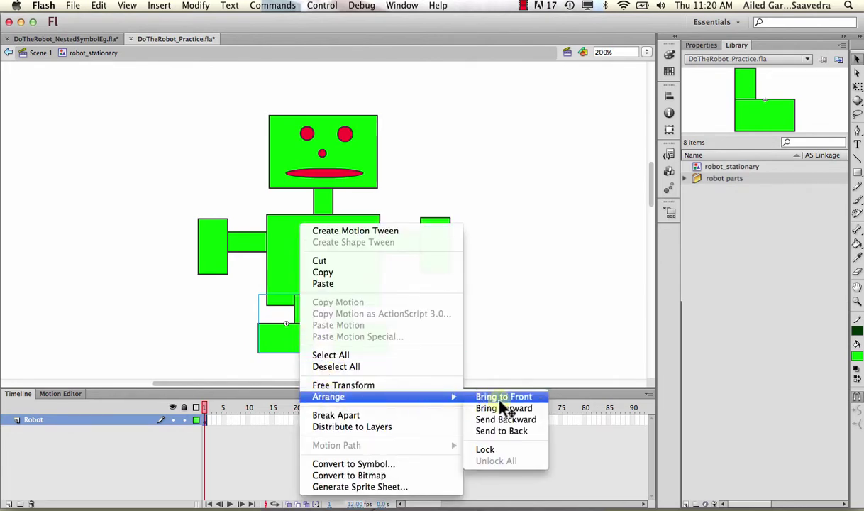
click(505, 430)
click(498, 348)
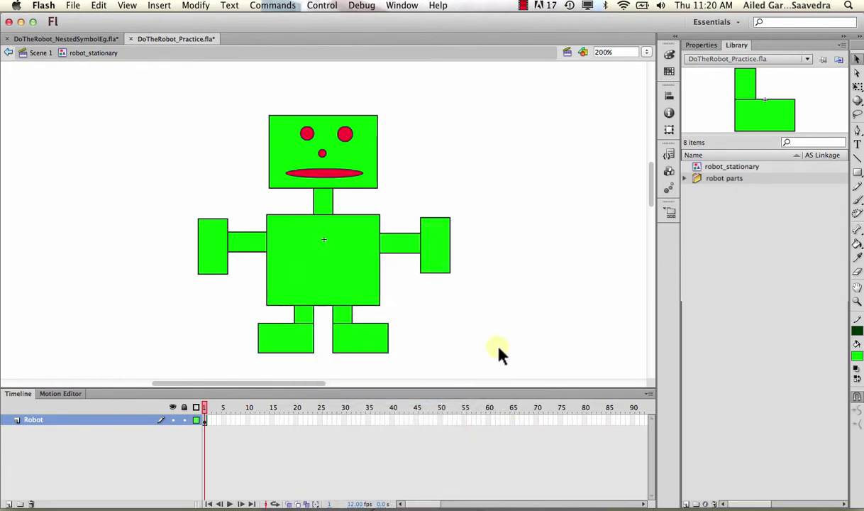
drag(370, 341, 340, 335)
click(419, 327)
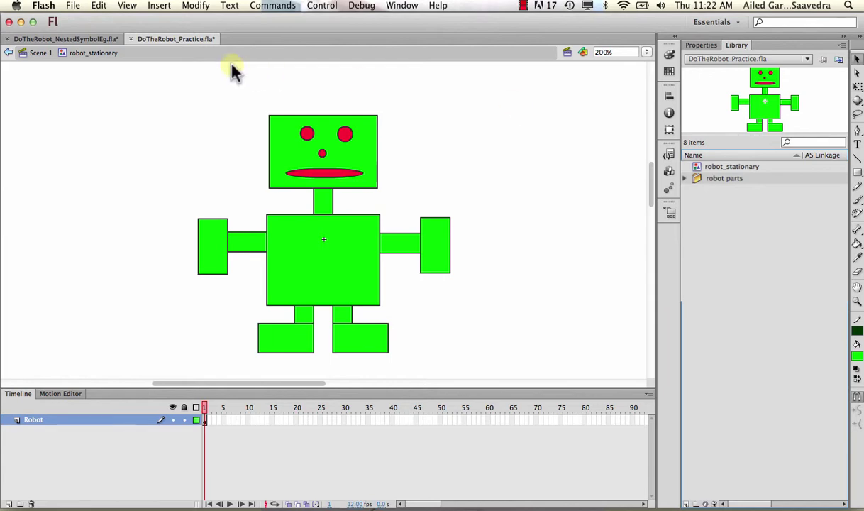
Return to Scene 1 and duplicate the robot_stationary library symbol as a graphic symbol named robot_dancing.
click(44, 53)
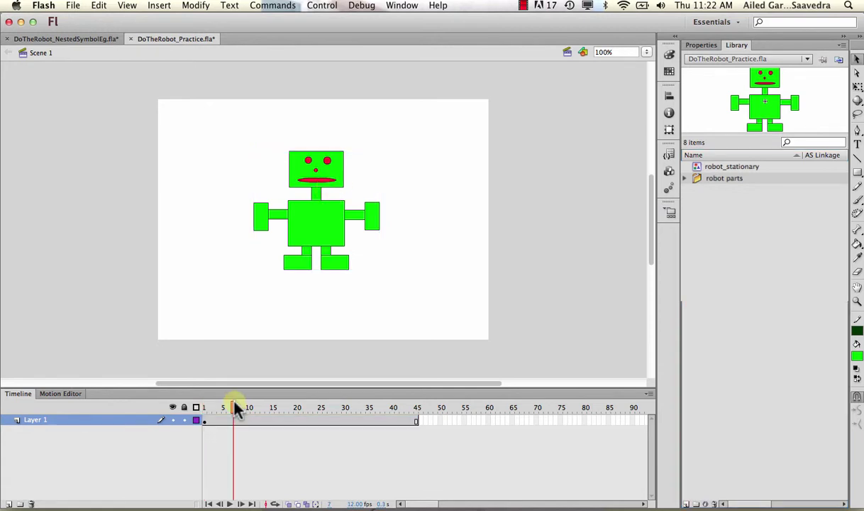
drag(234, 406, 217, 406)
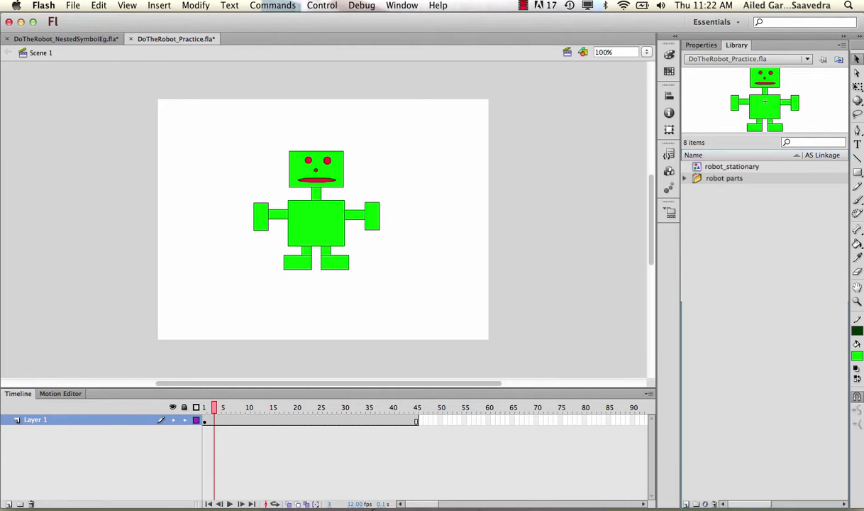
click(703, 170)
right_click(704, 170)
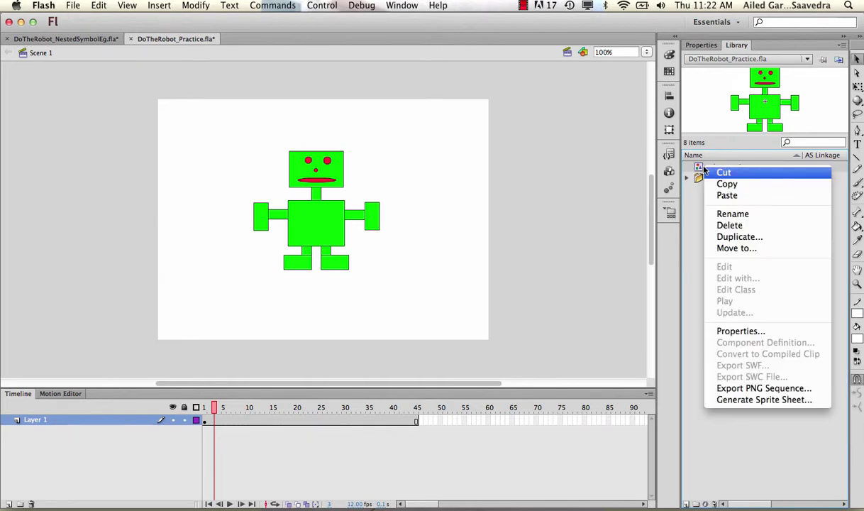
click(718, 237)
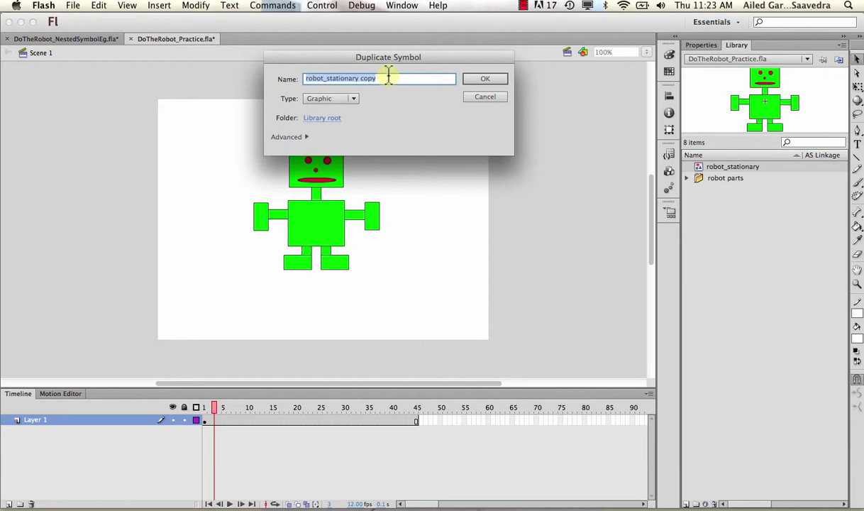
drag(388, 76, 330, 77)
text(dancing)
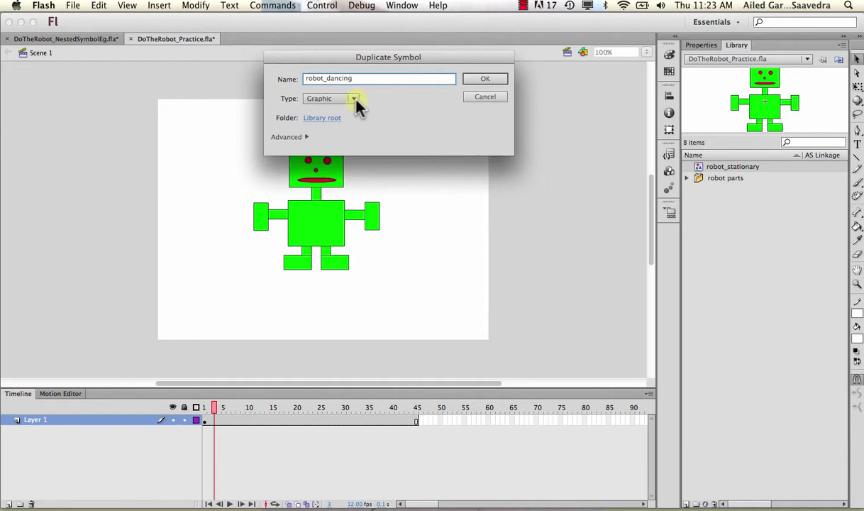
click(473, 81)
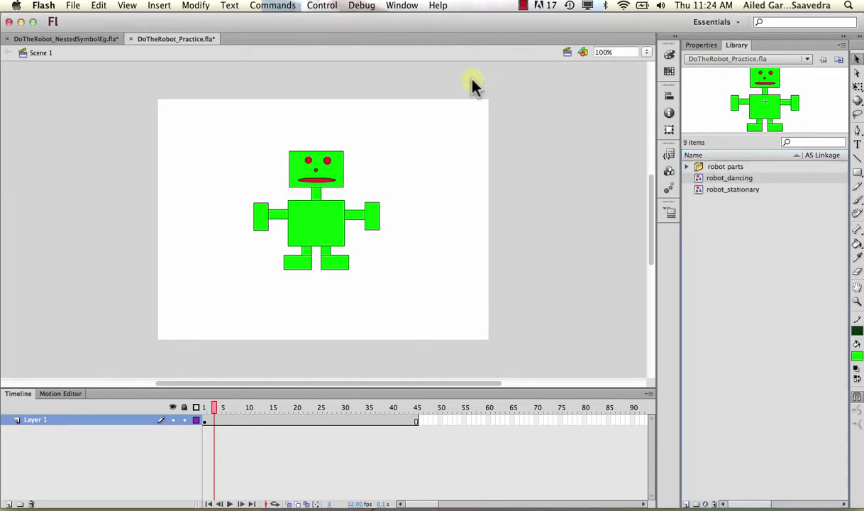
Open robot_stationary and then robot_dancing for editing, and select the body and each leg in robot_dancing to check its nested instances.
double_click(713, 191)
double_click(700, 190)
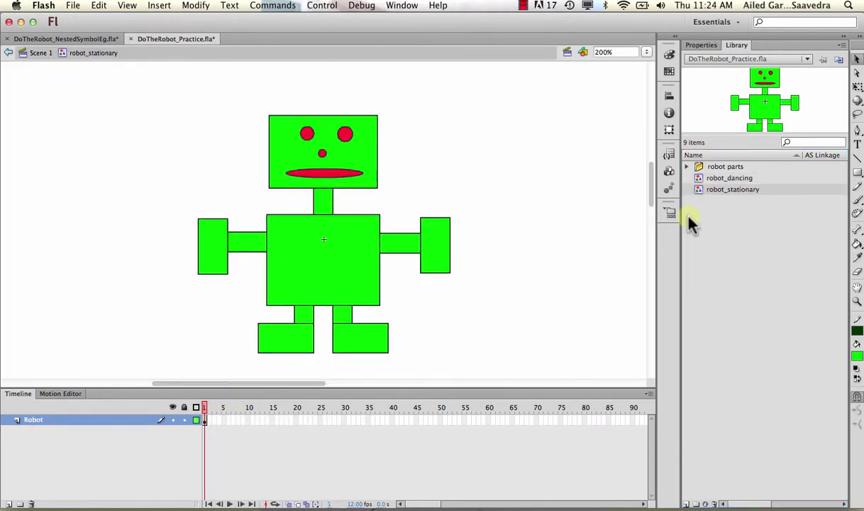
double_click(698, 179)
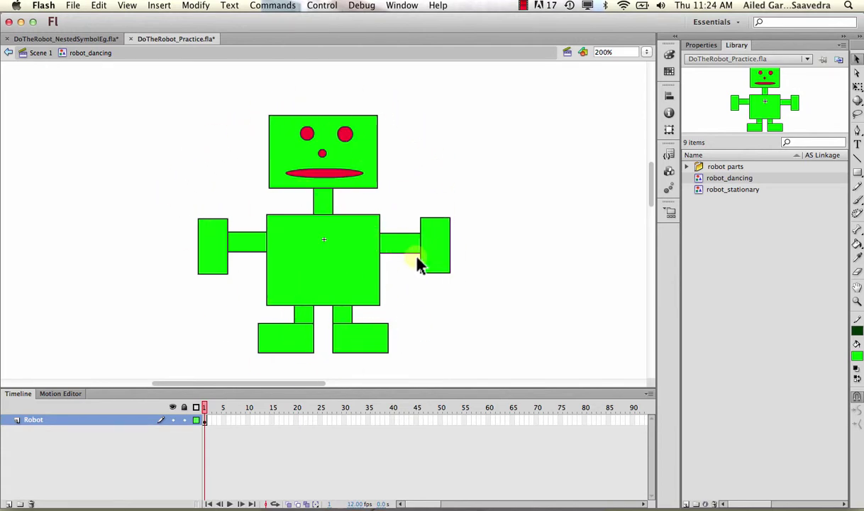
click(338, 245)
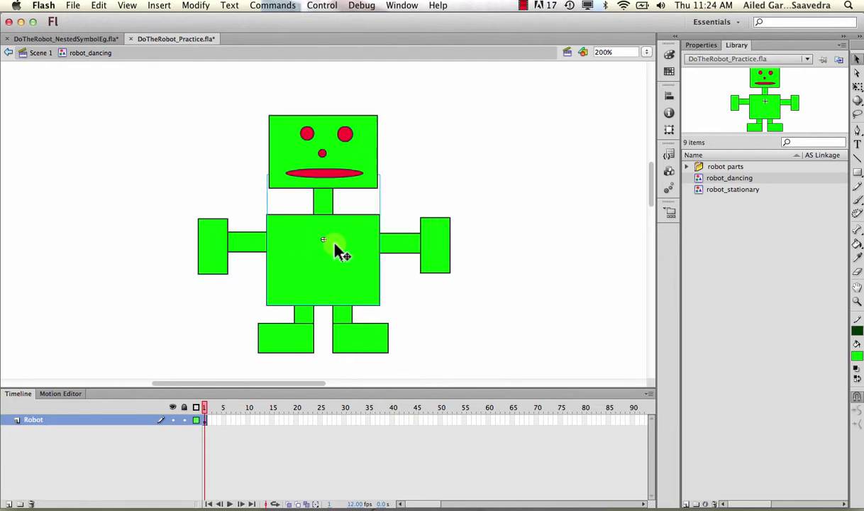
click(358, 337)
click(305, 334)
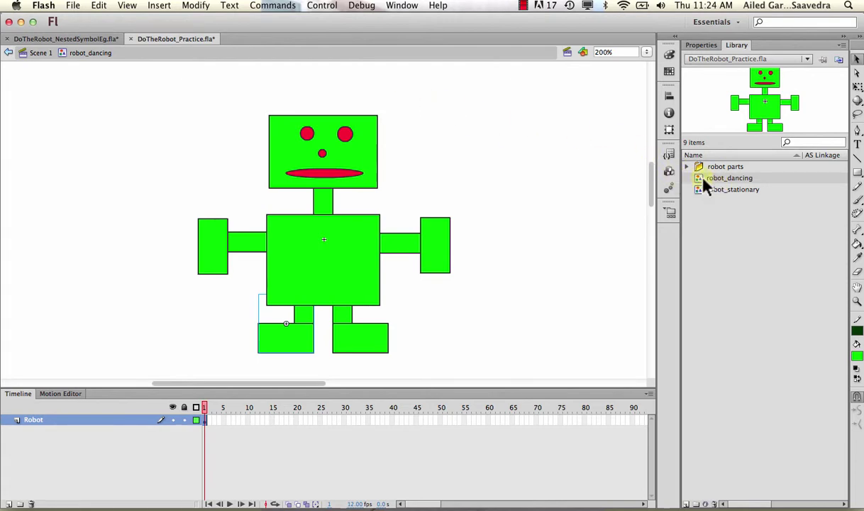
Select all the body part instances in robot_dancing and distribute them to separate layers.
drag(168, 87, 481, 360)
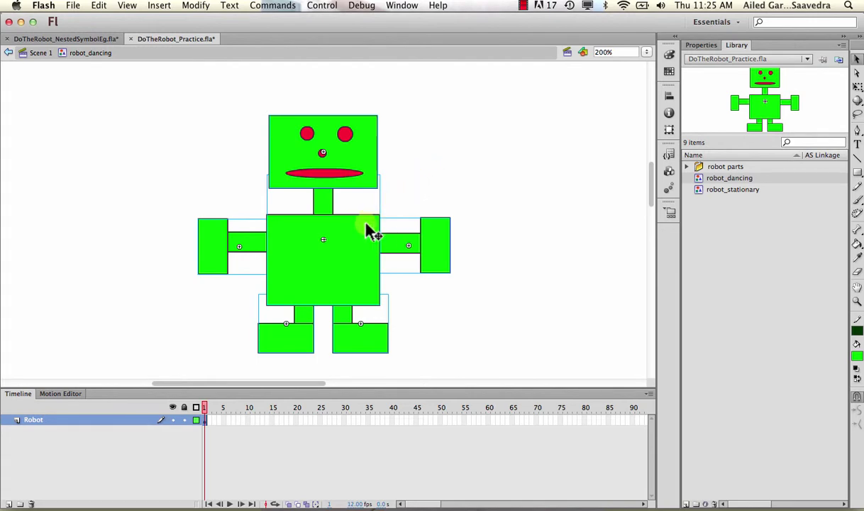
right_click(324, 285)
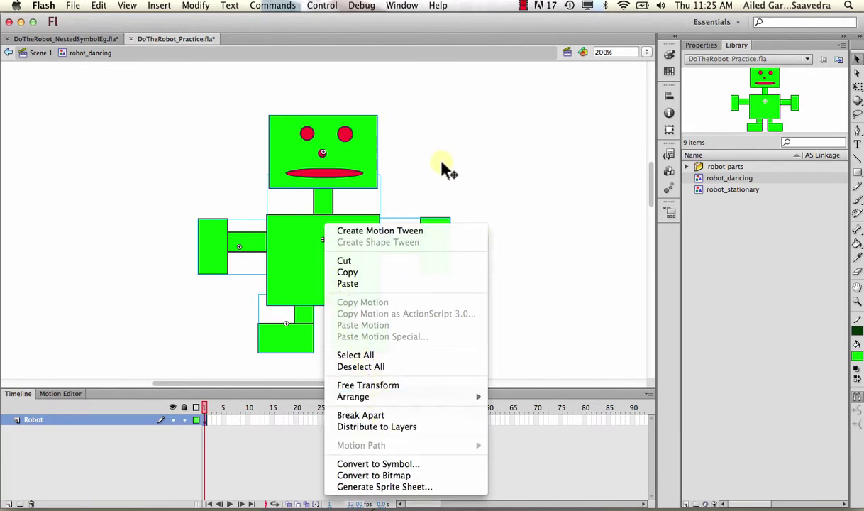
click(382, 427)
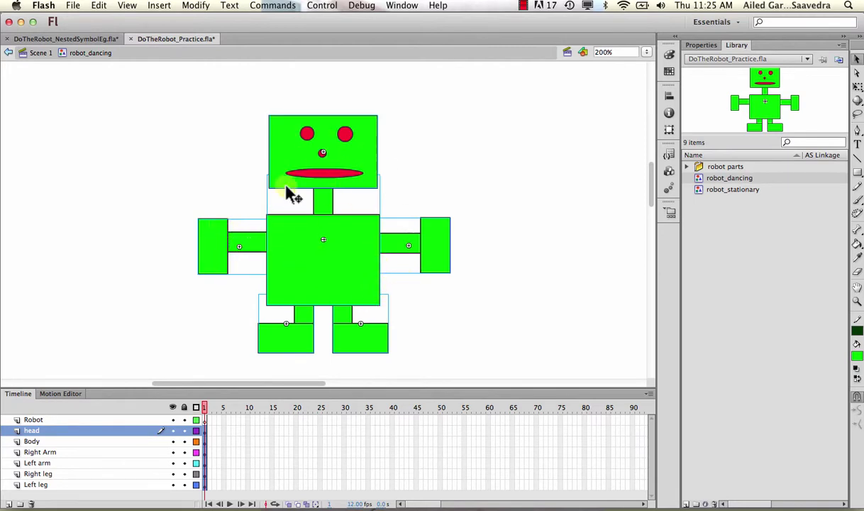
Compare the Robot layer with the head layer and delete the empty Robot layer.
click(47, 420)
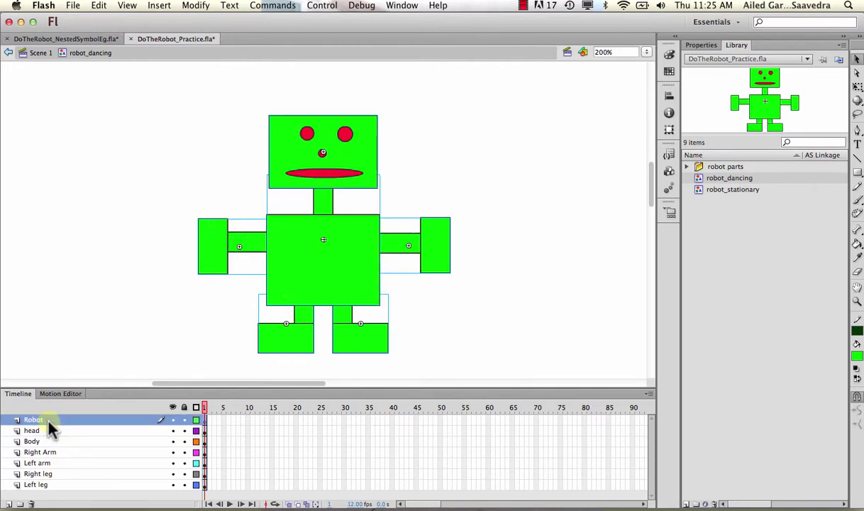
click(146, 431)
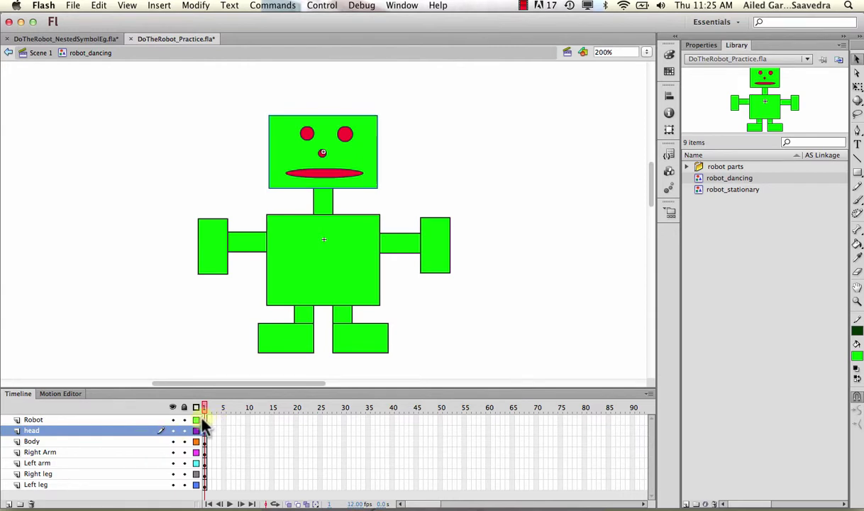
click(122, 420)
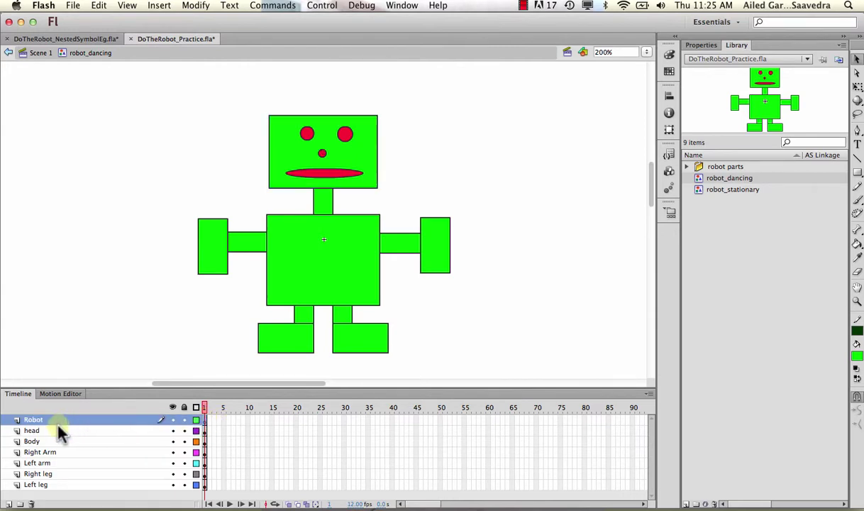
click(31, 503)
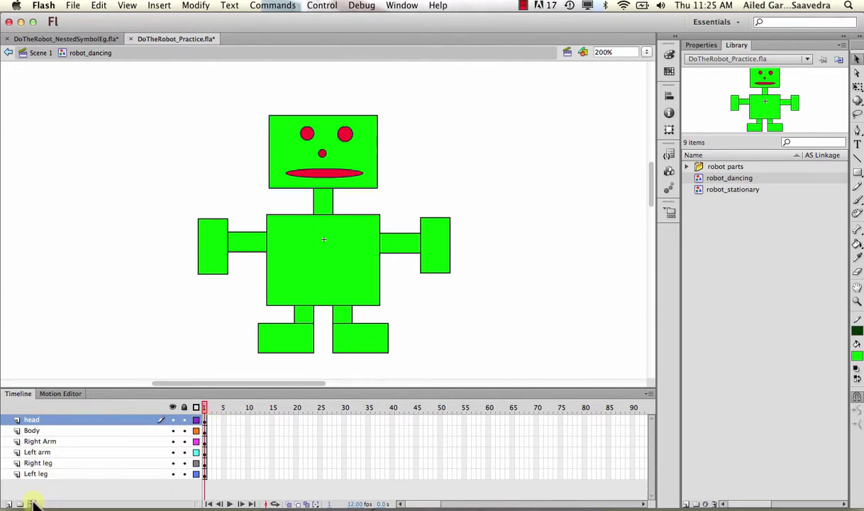
Select the body, right arm, leg and head layers one after another to check which part each one holds.
click(48, 430)
click(50, 441)
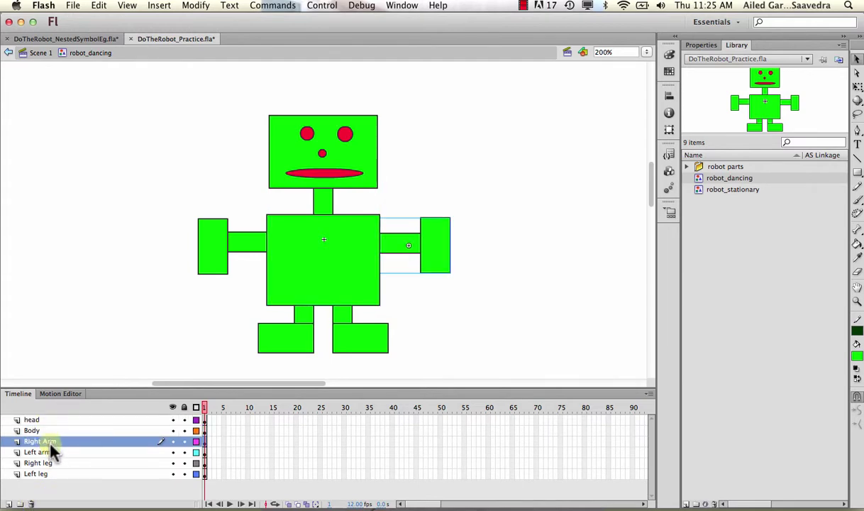
click(52, 463)
click(51, 473)
click(48, 420)
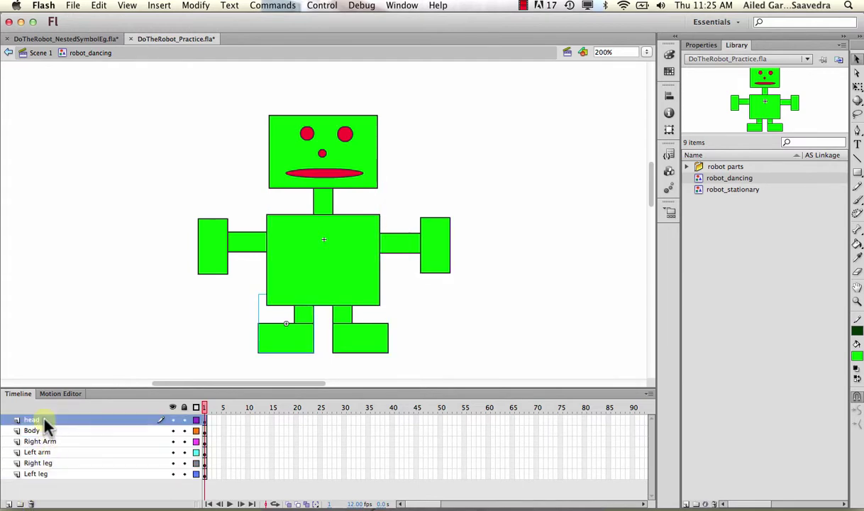
click(205, 407)
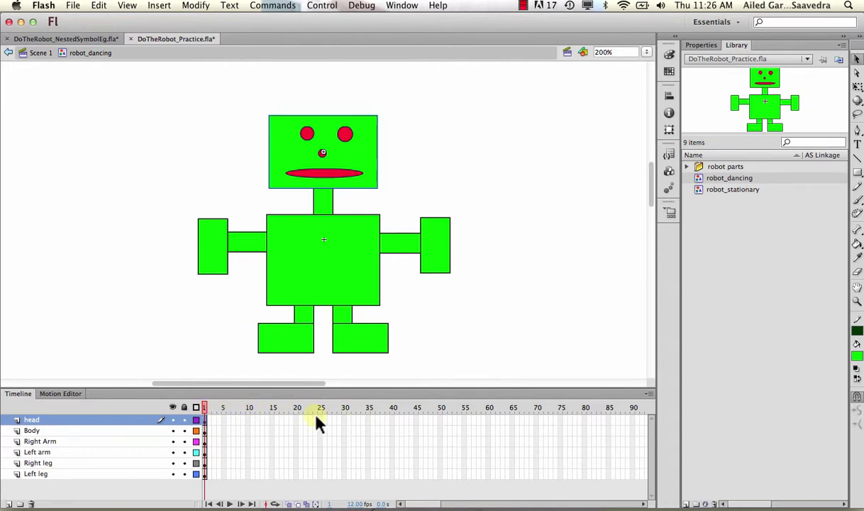
Insert frames up to frame 24 on all six layers and return the playhead to frame 1.
drag(317, 477, 317, 477)
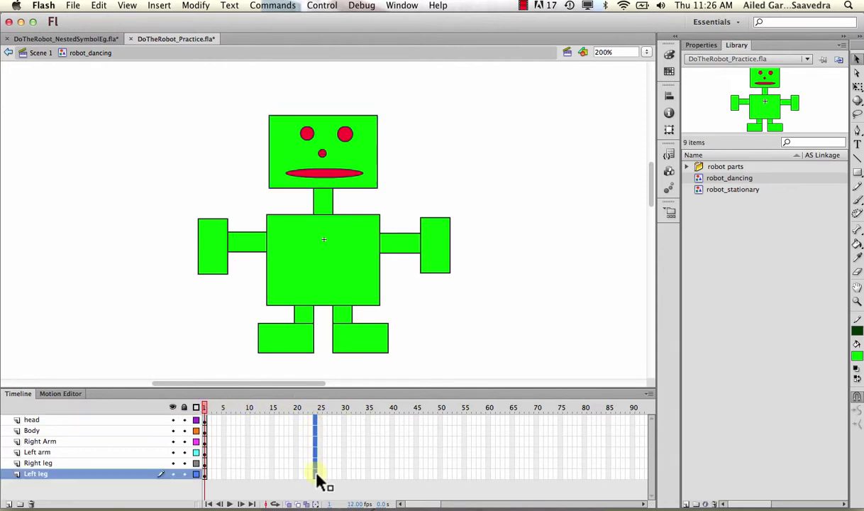
right_click(317, 476)
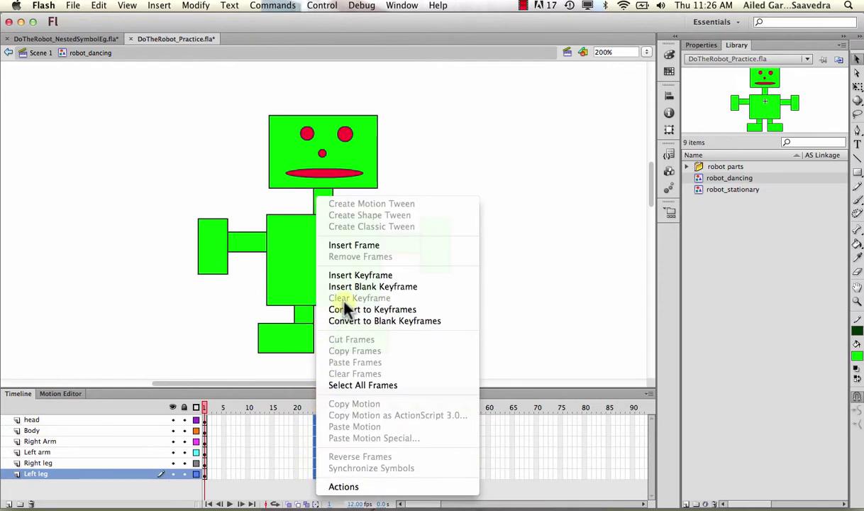
click(355, 247)
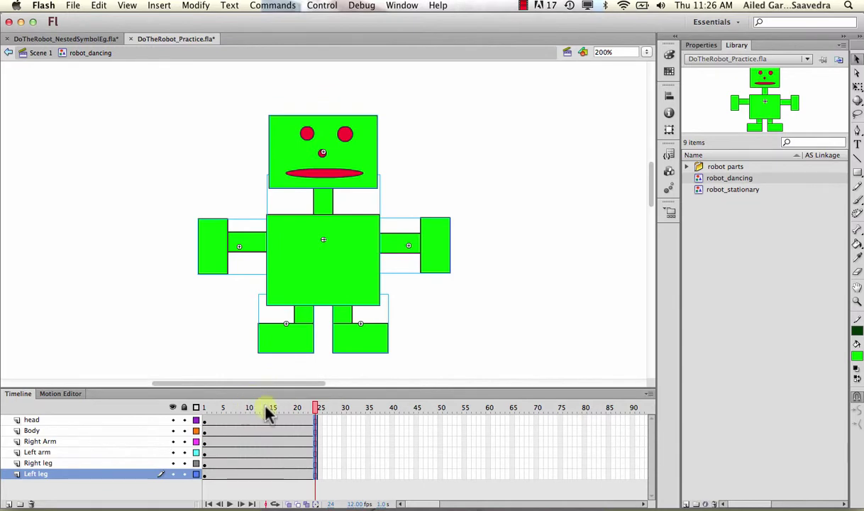
click(206, 410)
mouse_move(208, 409)
mouse_down()
mouse_move(334, 411)
mouse_move(195, 411)
mouse_move(363, 422)
mouse_move(208, 409)
mouse_up()
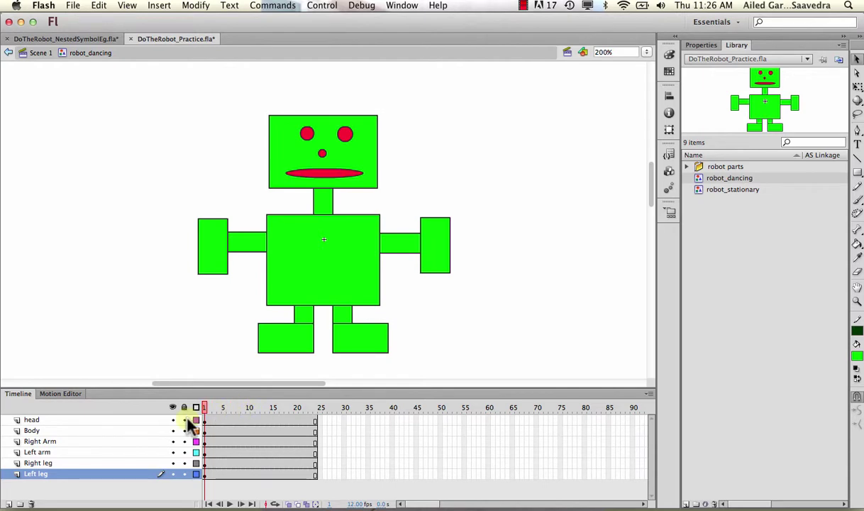
Create motion tweens on all six body part layers at once.
drag(253, 420, 263, 474)
right_click(263, 475)
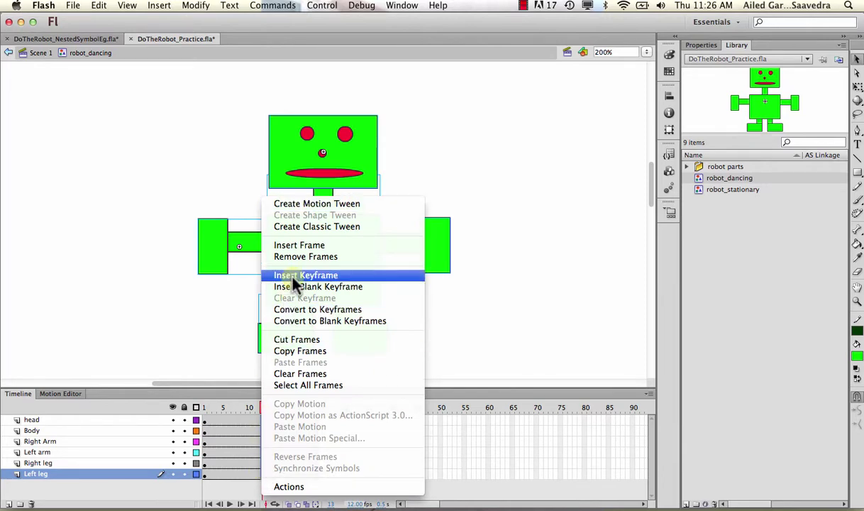
click(314, 205)
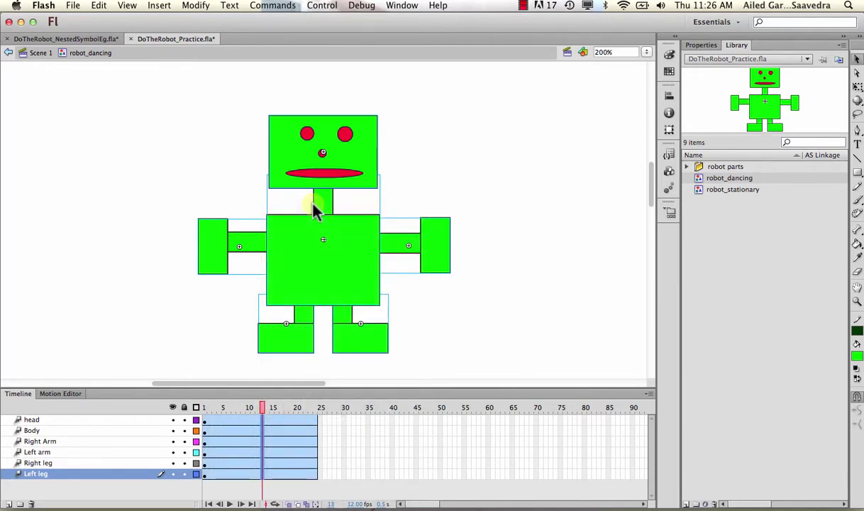
Return the playhead to frame 1 and move the left arm's transformation point to its shoulder end with the Free Transform tool.
click(238, 430)
drag(263, 407, 198, 411)
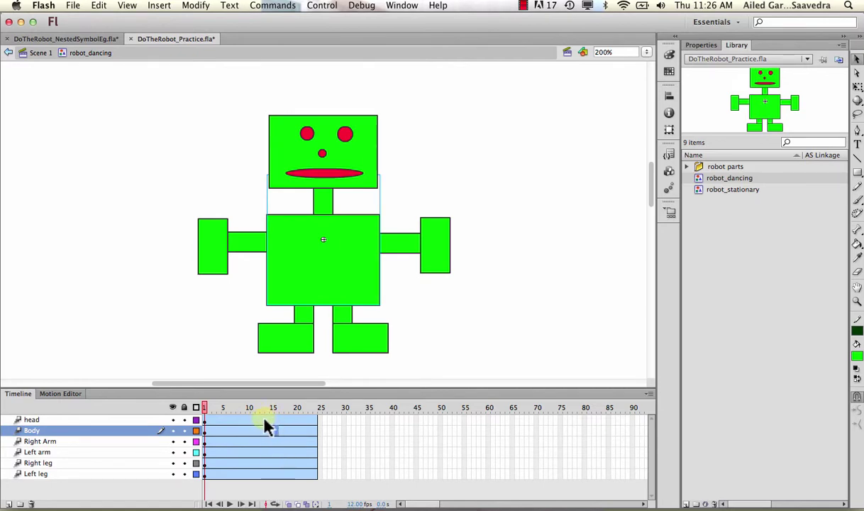
mouse_move(204, 409)
mouse_down()
mouse_move(300, 411)
mouse_move(206, 412)
mouse_up()
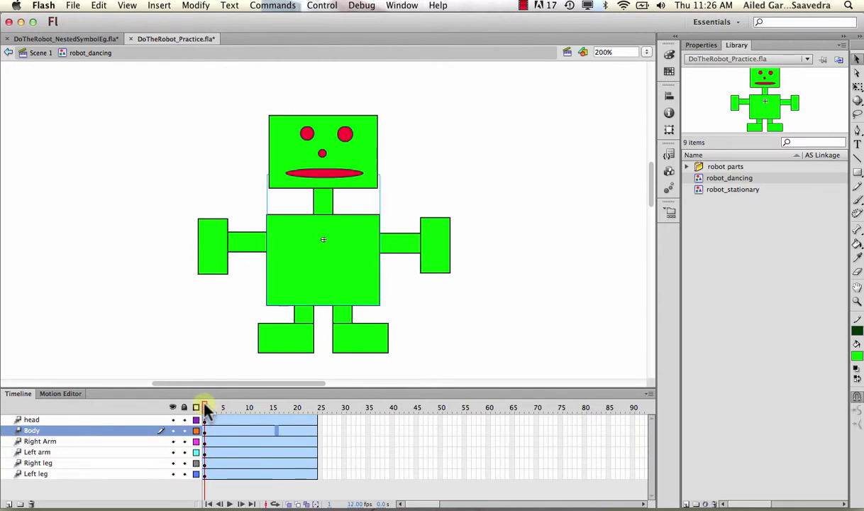
click(204, 409)
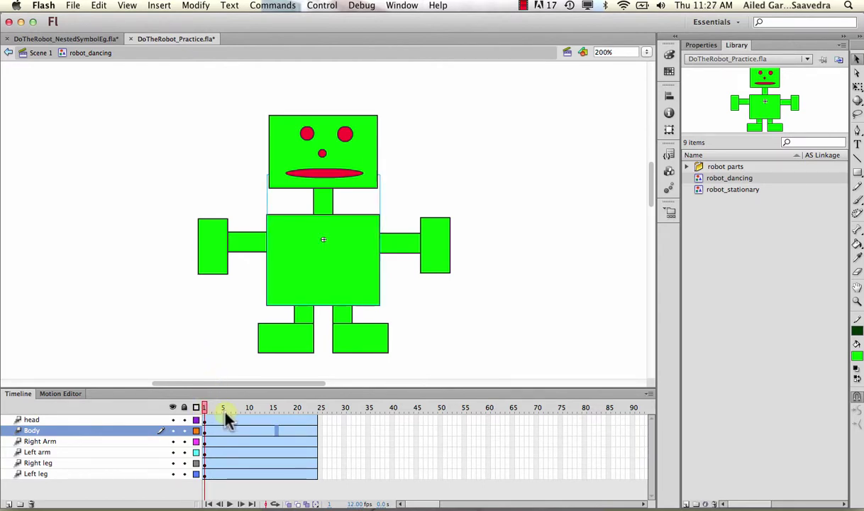
click(203, 408)
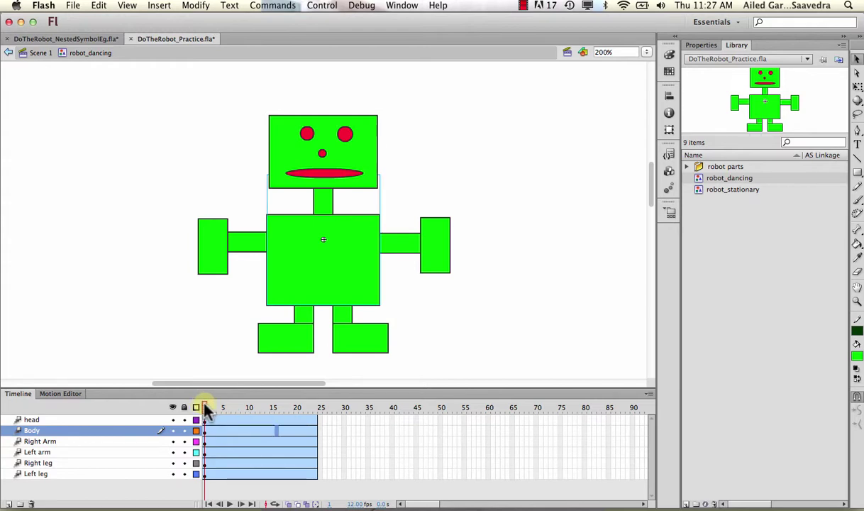
click(220, 234)
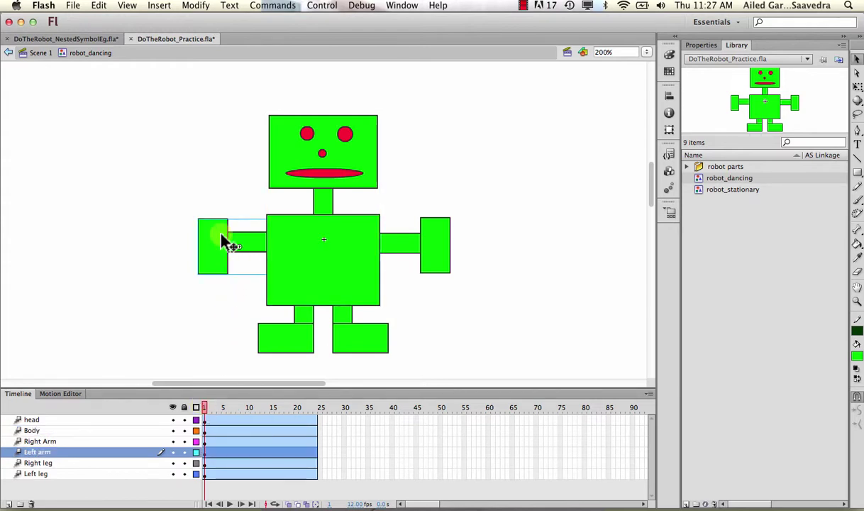
click(858, 86)
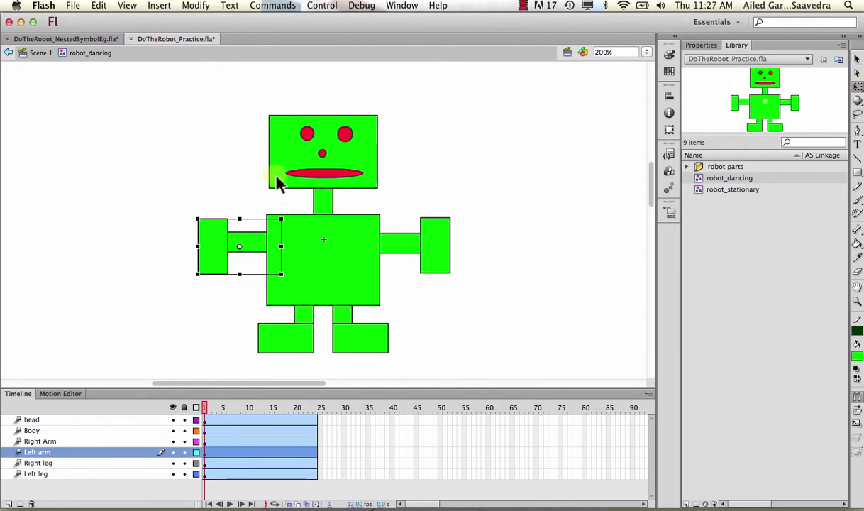
drag(241, 248, 275, 246)
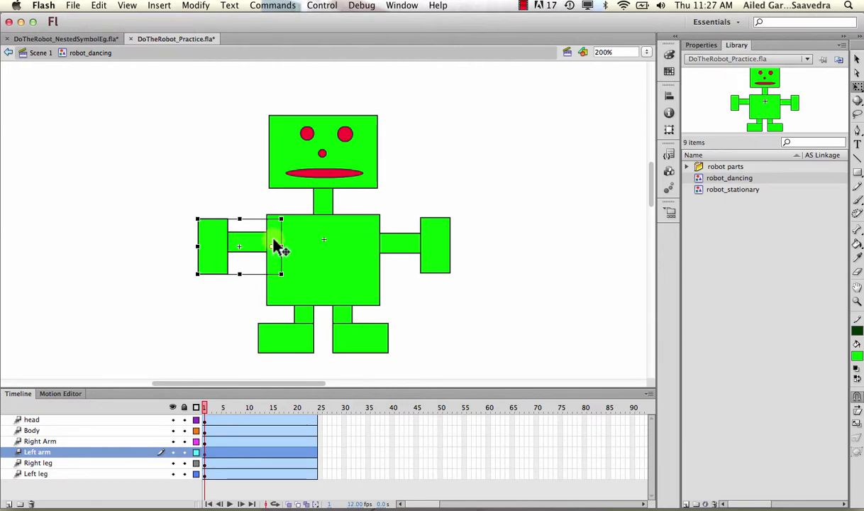
Try rotating the left arm and the right arm at frame 1, undoing each rotation.
mouse_move(193, 216)
mouse_down()
mouse_move(185, 236)
mouse_move(195, 190)
mouse_move(193, 199)
mouse_up()
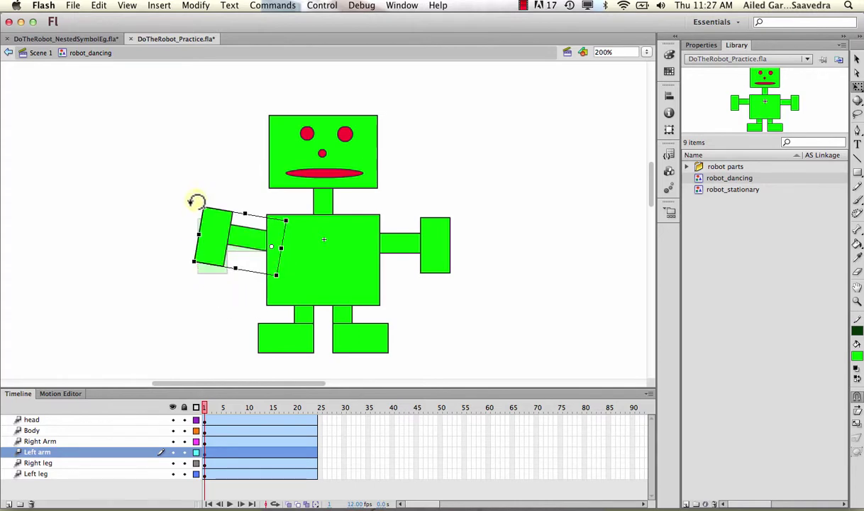
key(super+z)
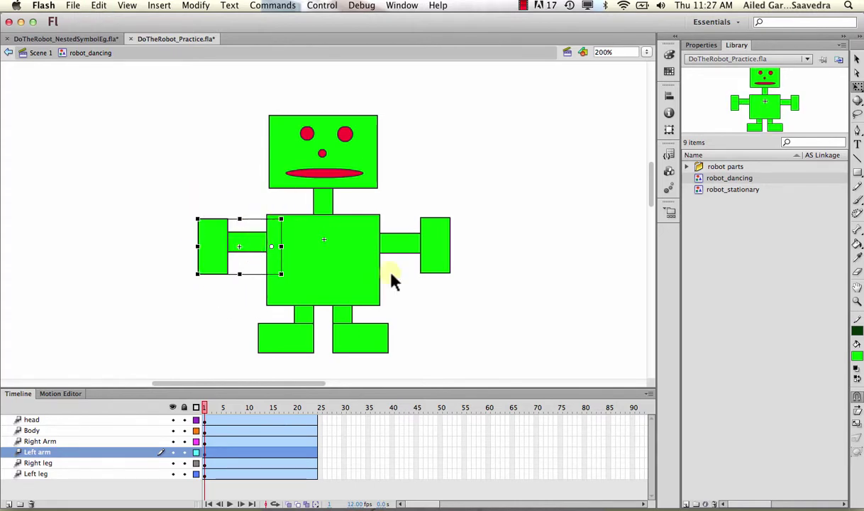
click(415, 249)
drag(454, 214, 441, 269)
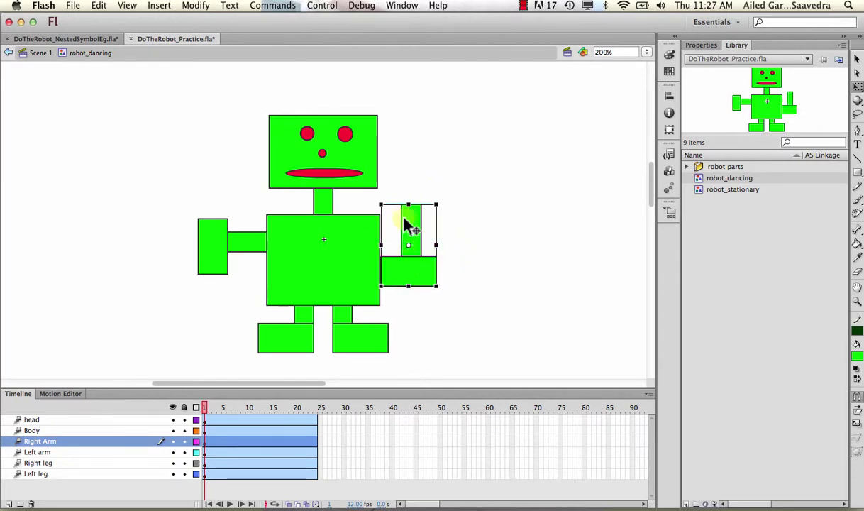
key(ctrl+z)
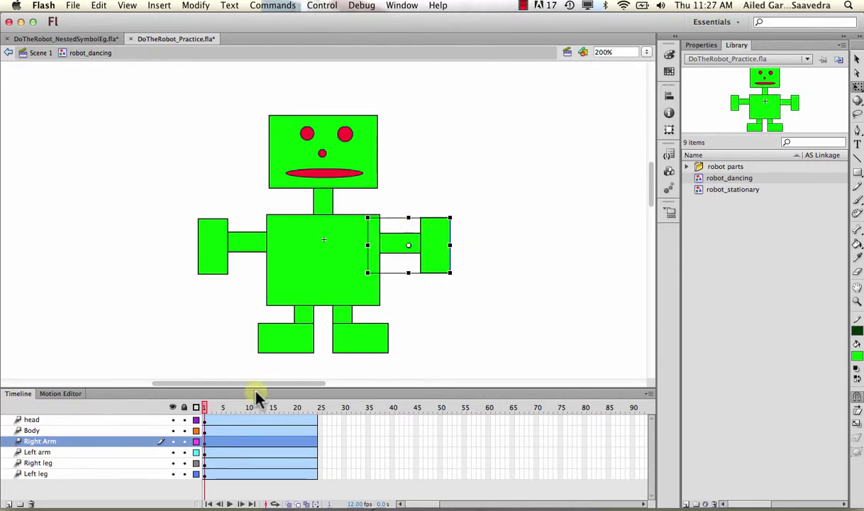
Move the head's transformation point to the middle of its lower edge, where it meets the neck.
click(211, 421)
click(204, 419)
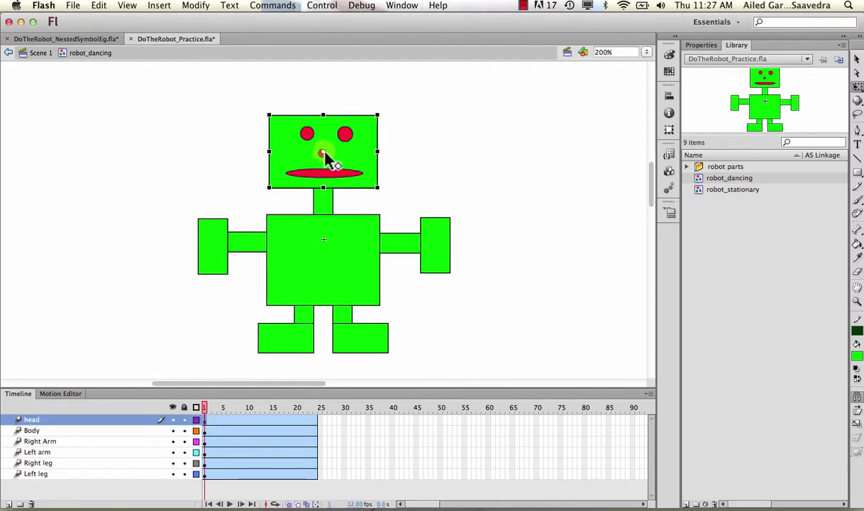
drag(323, 153, 323, 188)
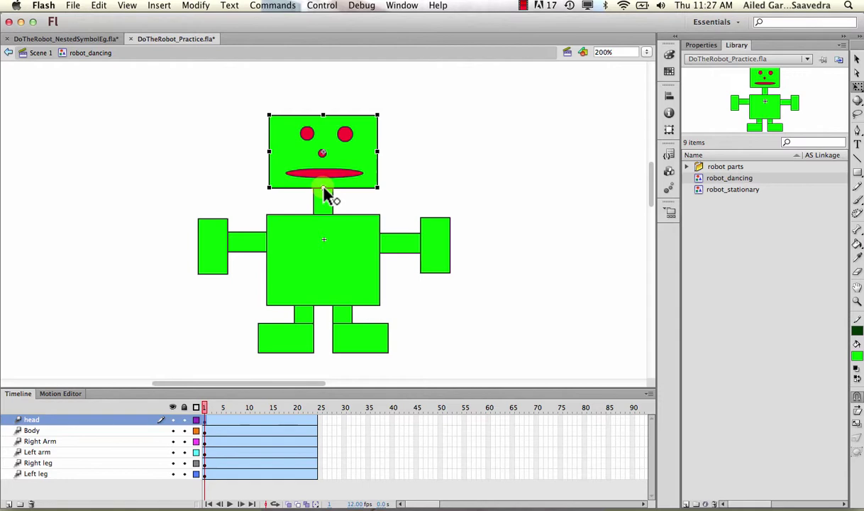
Move the transformation points of both legs up to the hips and the right arm's to its shoulder end.
click(324, 266)
click(309, 327)
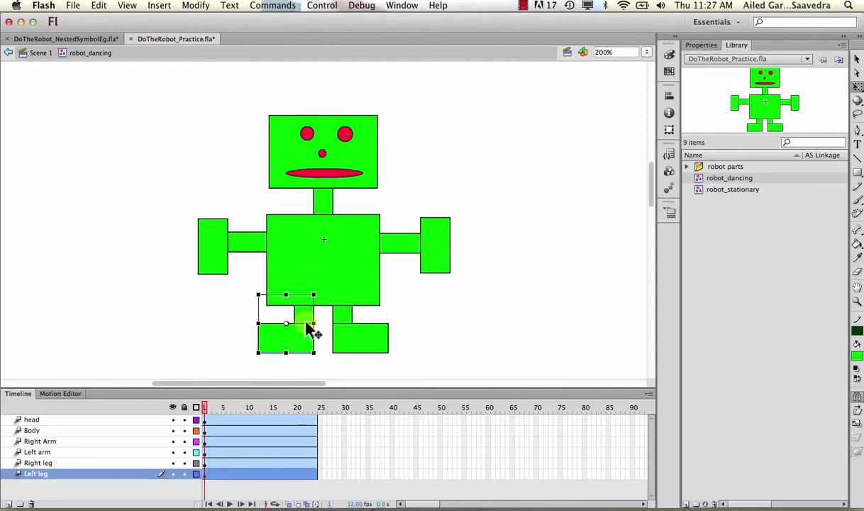
drag(289, 299, 286, 296)
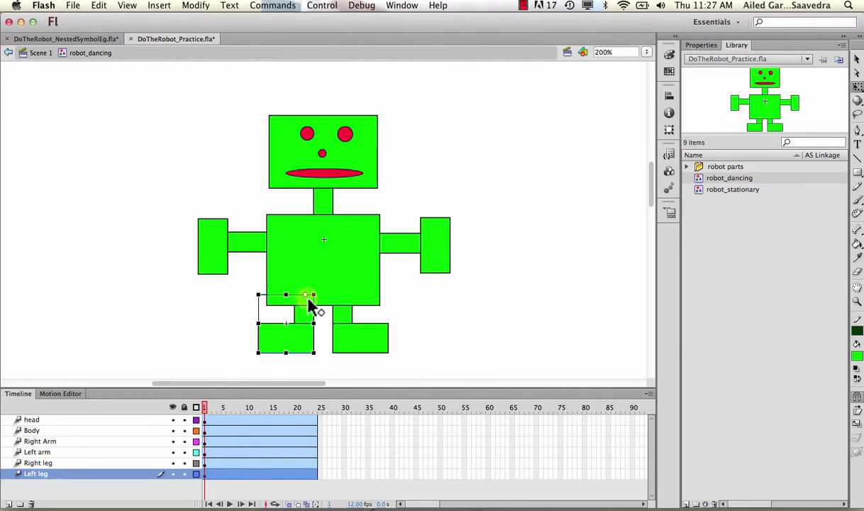
click(374, 339)
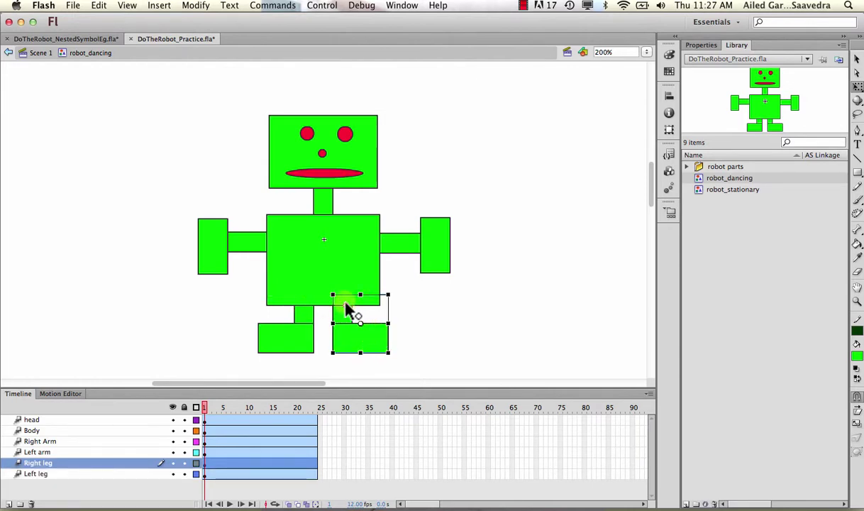
drag(346, 304, 344, 298)
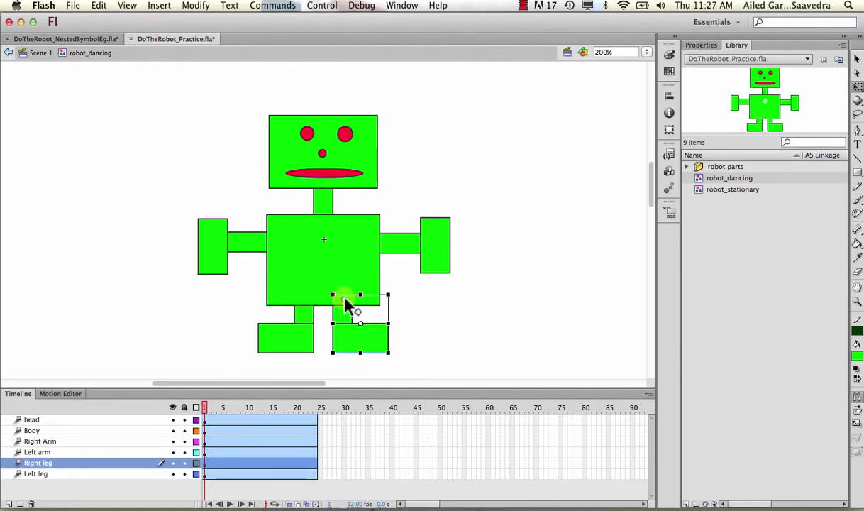
click(426, 252)
drag(409, 247, 379, 246)
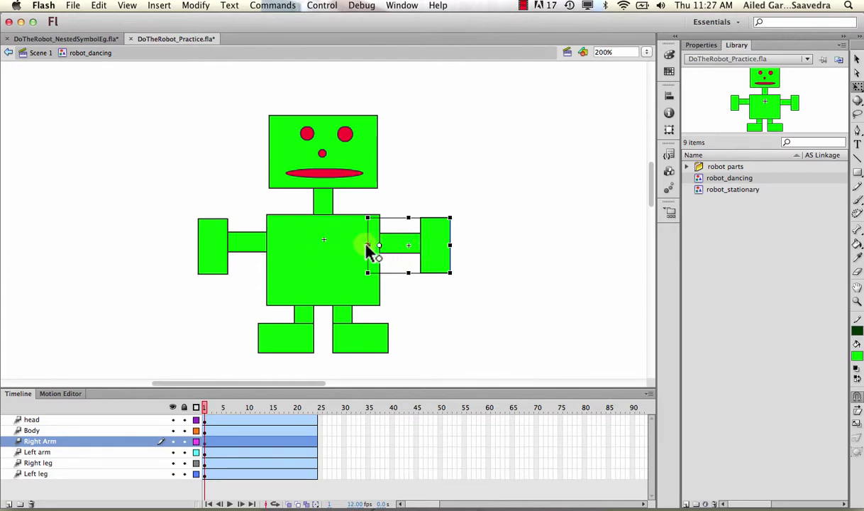
Select the left arm, head, body and both legs in turn to check where their transformation points sit.
click(226, 245)
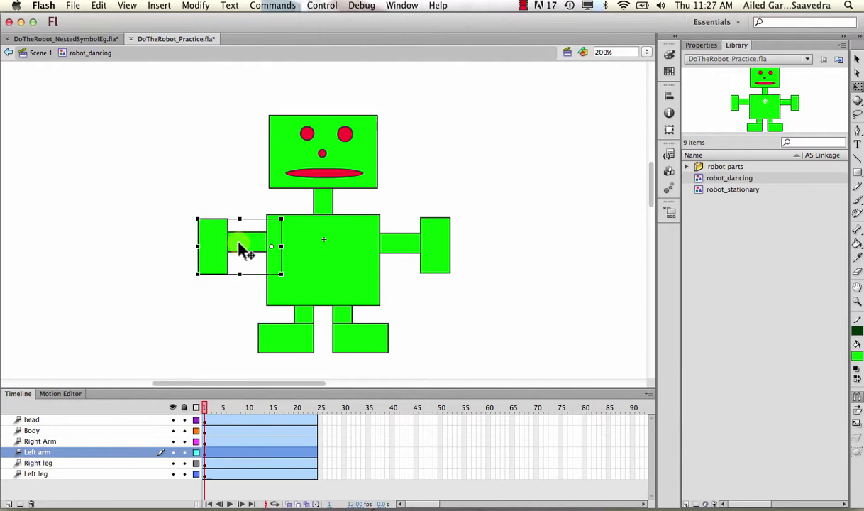
click(300, 176)
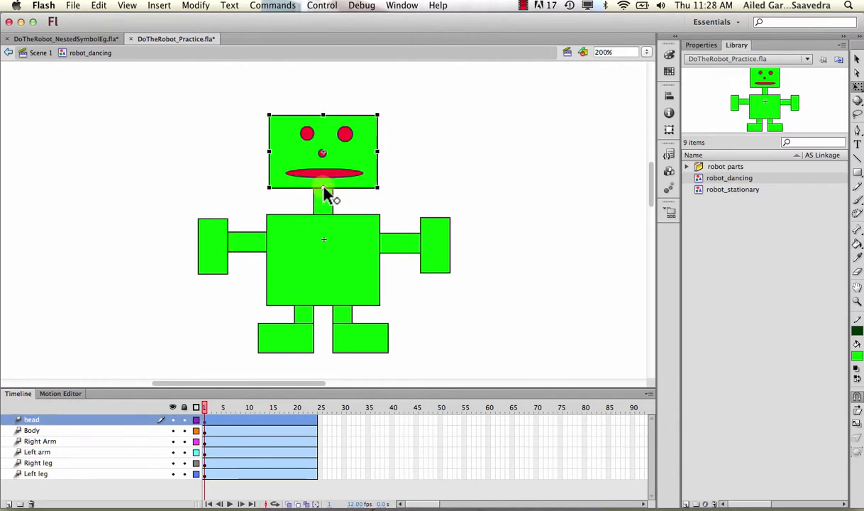
click(324, 261)
click(307, 335)
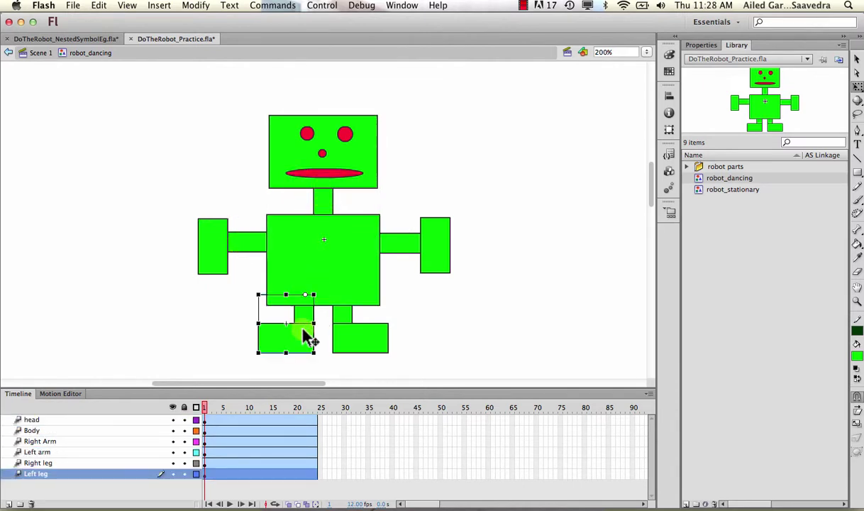
click(352, 344)
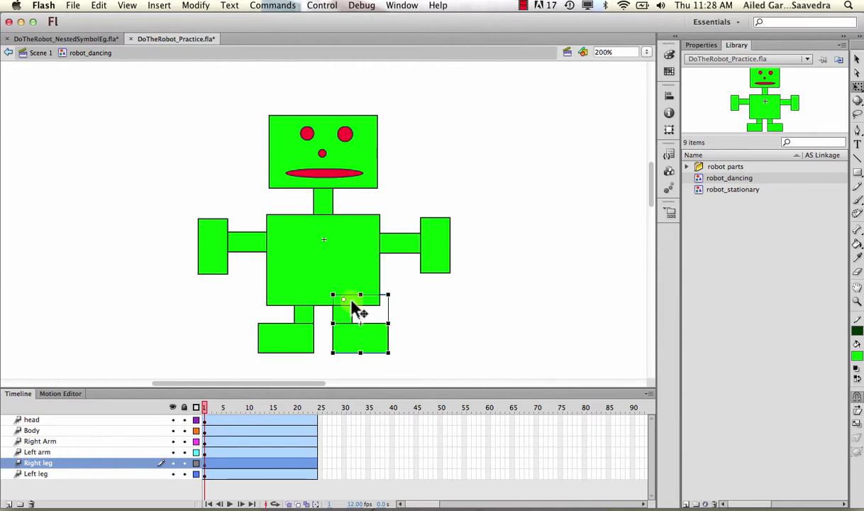
Rotate the right leg and the left leg counterclockwise about their hips at frame 7.
mouse_move(206, 410)
mouse_down()
mouse_move(317, 409)
mouse_move(205, 408)
mouse_up()
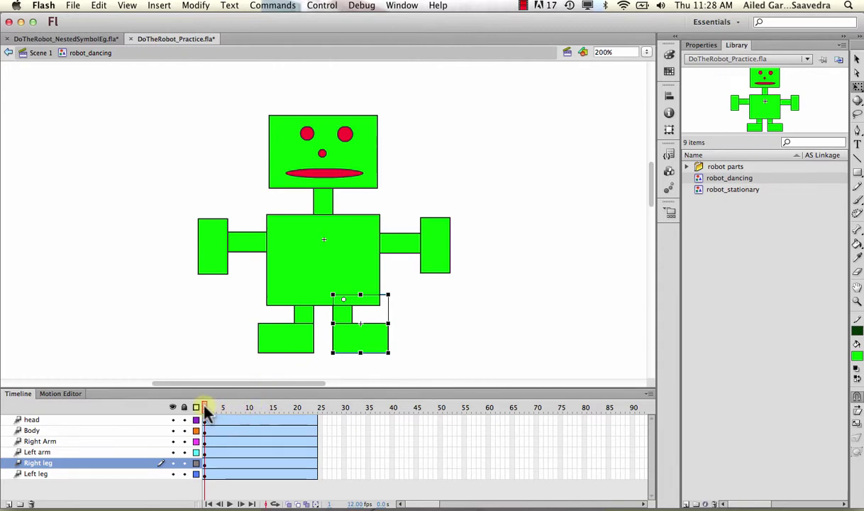
drag(208, 411, 236, 411)
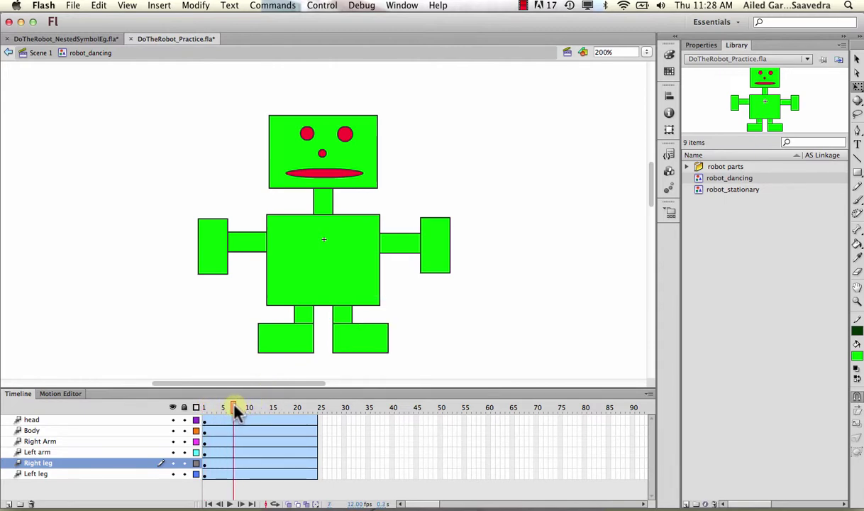
click(233, 408)
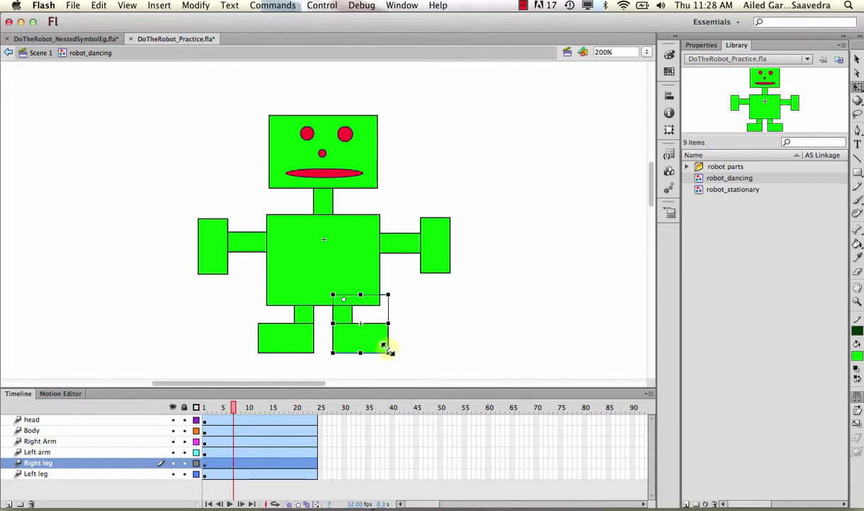
drag(394, 356, 419, 337)
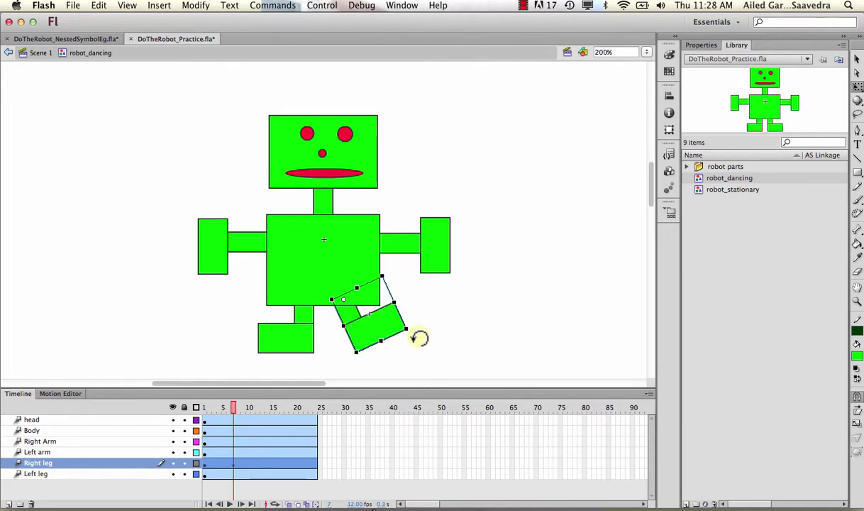
click(282, 340)
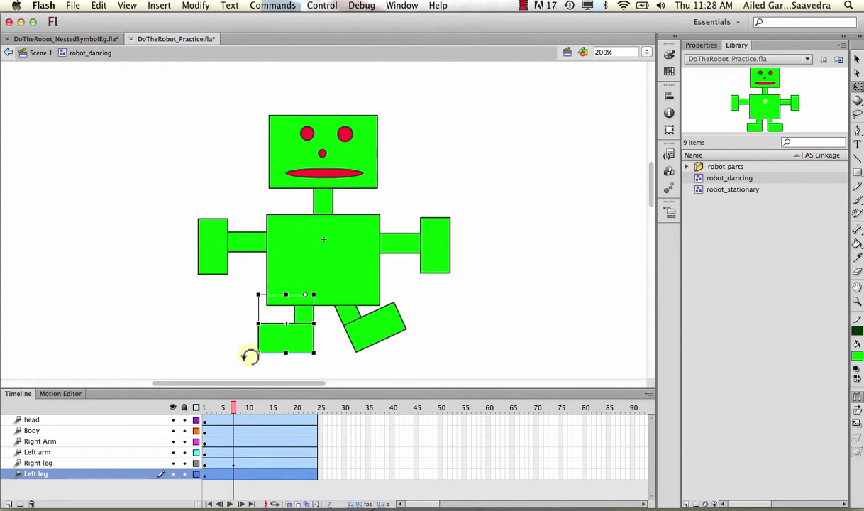
drag(250, 355, 271, 359)
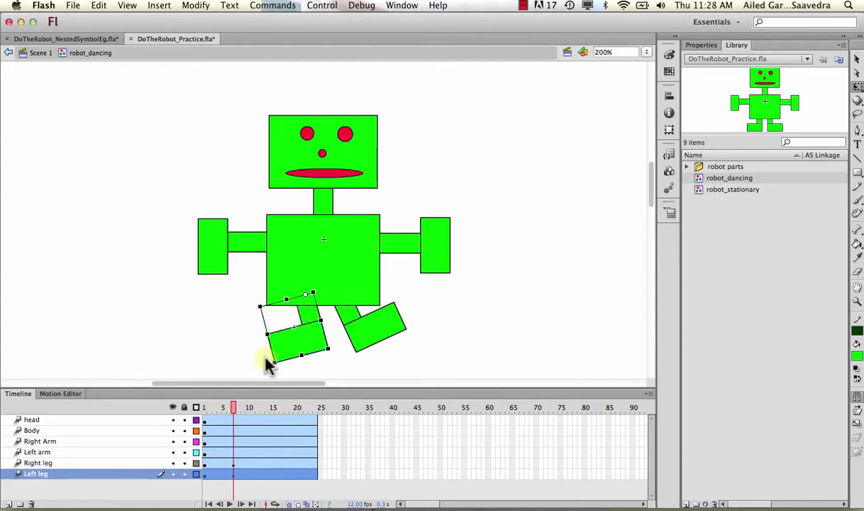
Pose the upper parts at frame 7 by rotating the right arm, left arm and head counterclockwise.
click(440, 243)
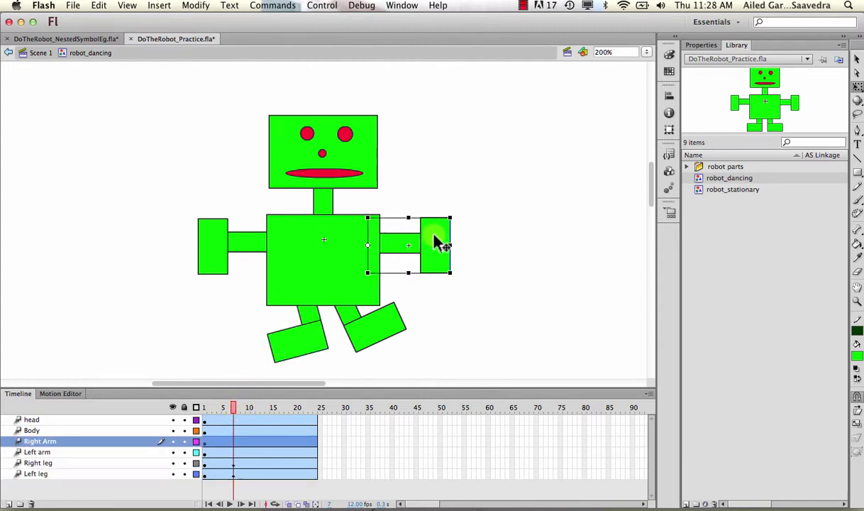
drag(459, 212, 430, 174)
click(226, 245)
drag(189, 218, 192, 250)
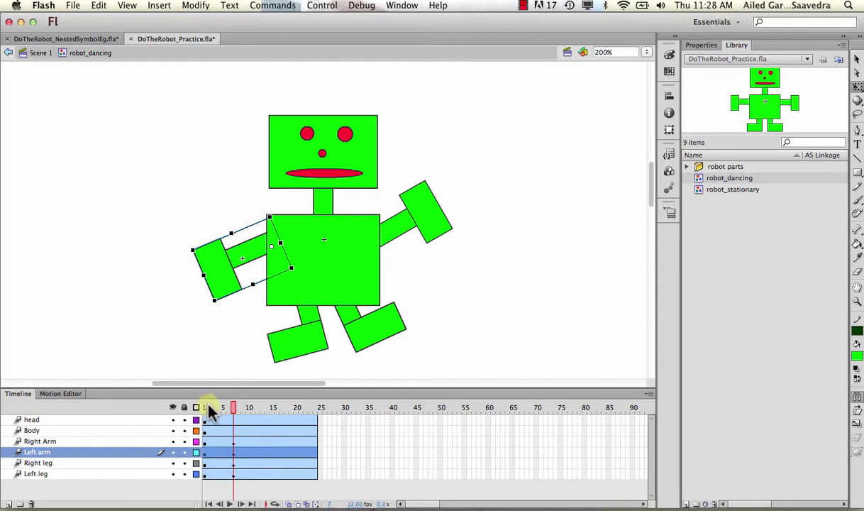
click(310, 133)
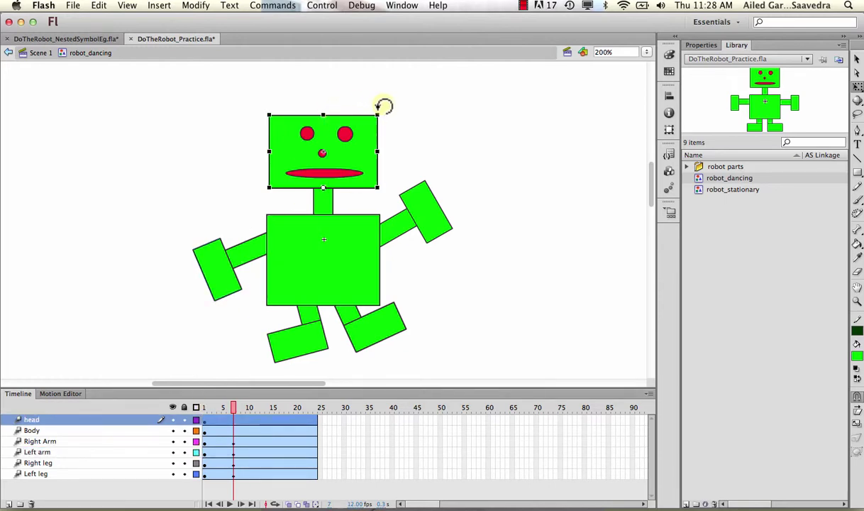
drag(381, 107, 357, 104)
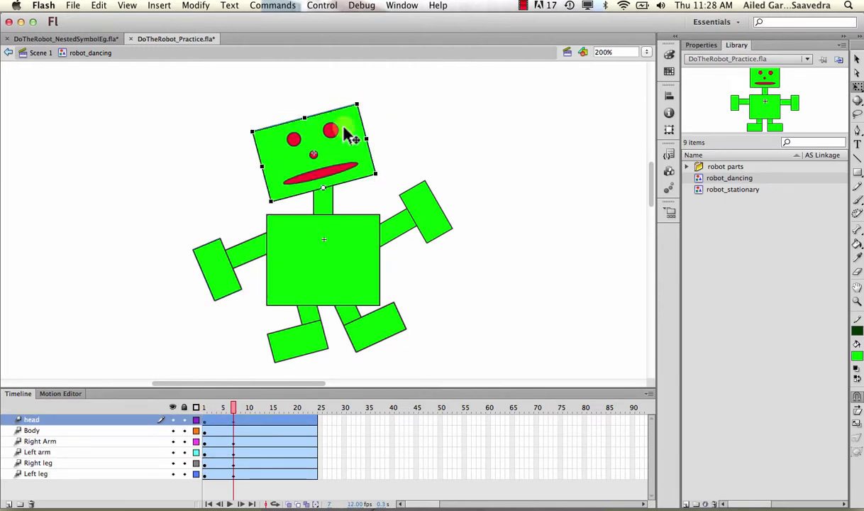
Rotate the left leg and the right leg clockwise about their hips at frame 15.
drag(232, 409, 273, 410)
click(316, 342)
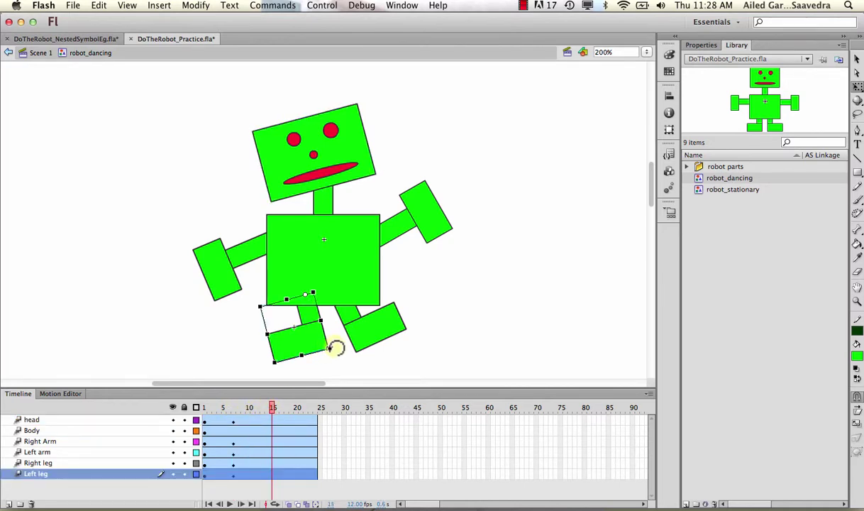
drag(335, 347, 292, 367)
click(367, 334)
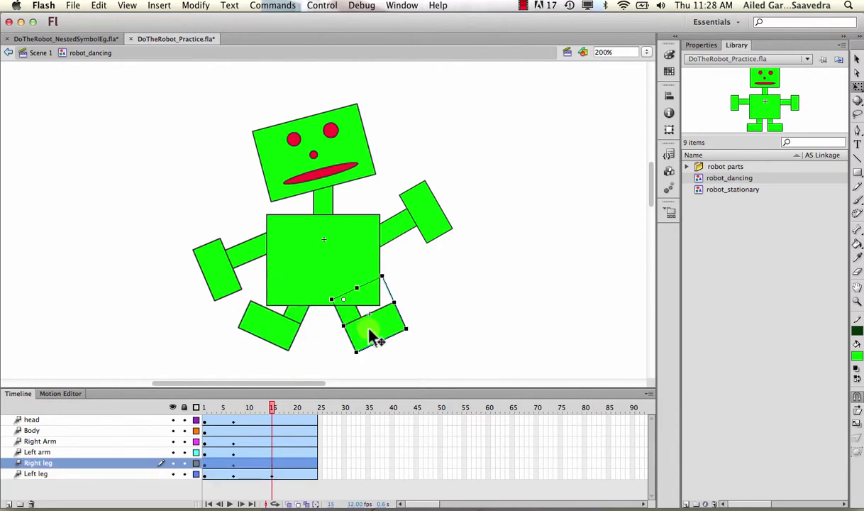
drag(415, 329, 366, 351)
Pose the upper parts at frame 15 by rotating the right arm, left arm and head clockwise.
click(430, 231)
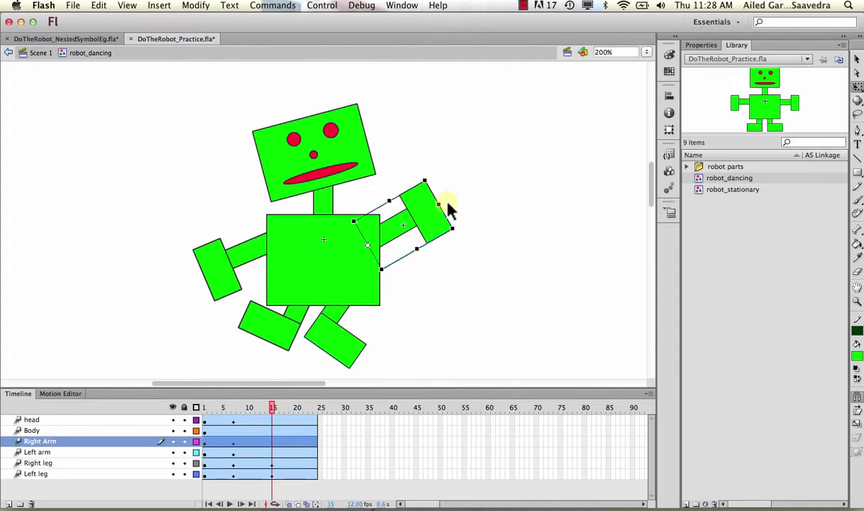
drag(432, 175, 447, 261)
click(223, 261)
drag(180, 235, 210, 181)
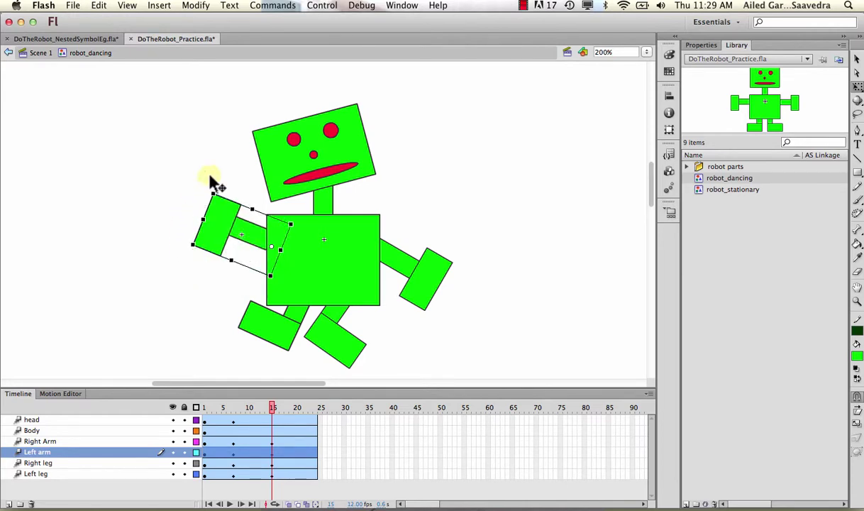
click(305, 139)
drag(366, 93, 412, 132)
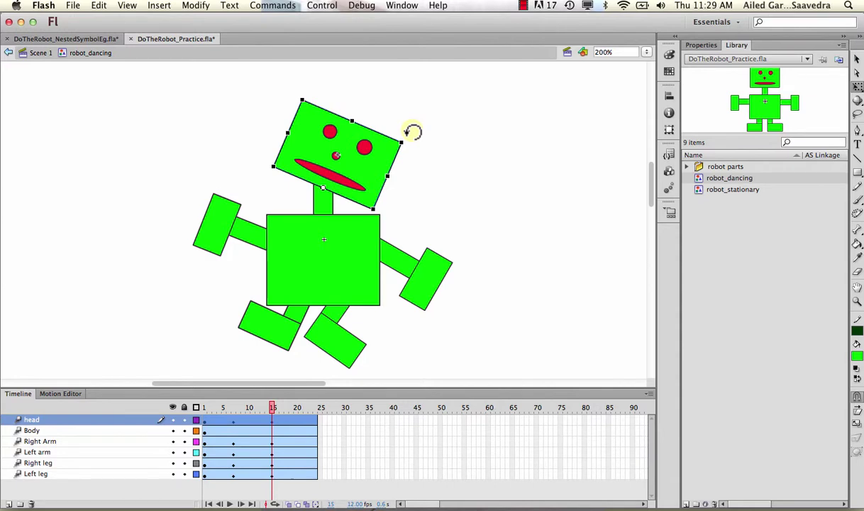
At frame 24, rotate the right leg and right arm counterclockwise to match their upright pose at frame 1.
drag(208, 407, 316, 404)
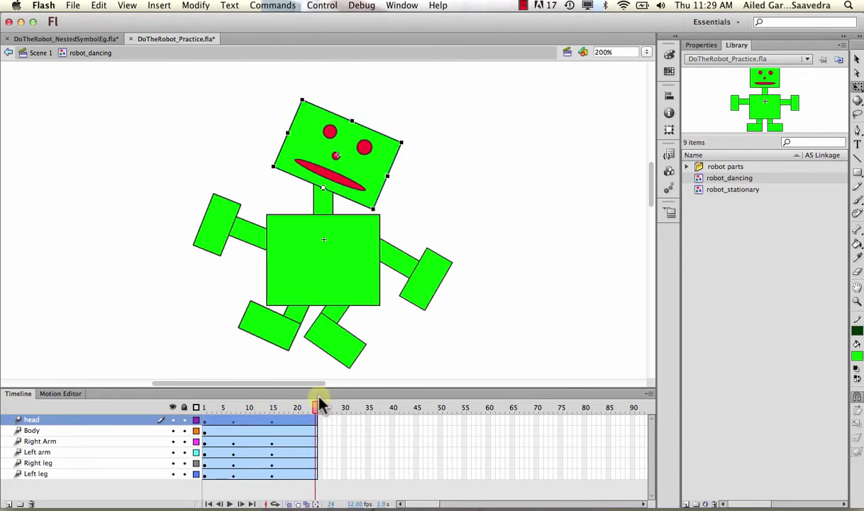
click(204, 407)
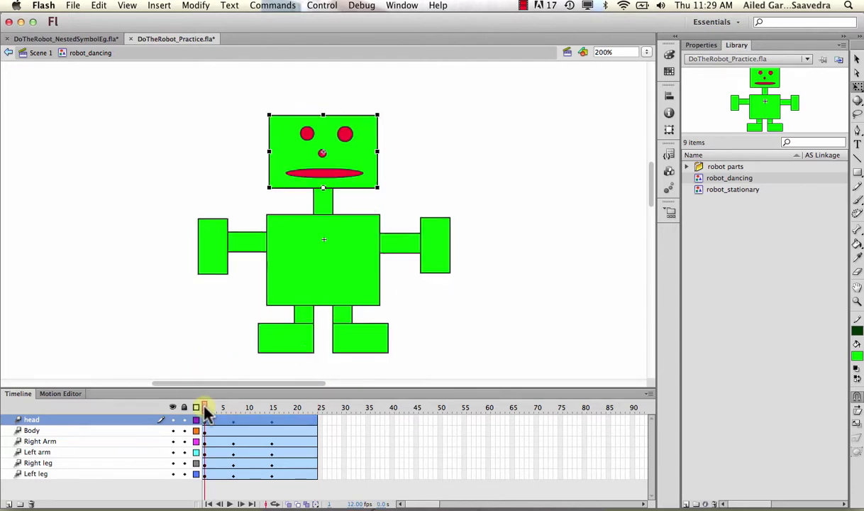
drag(305, 407, 320, 408)
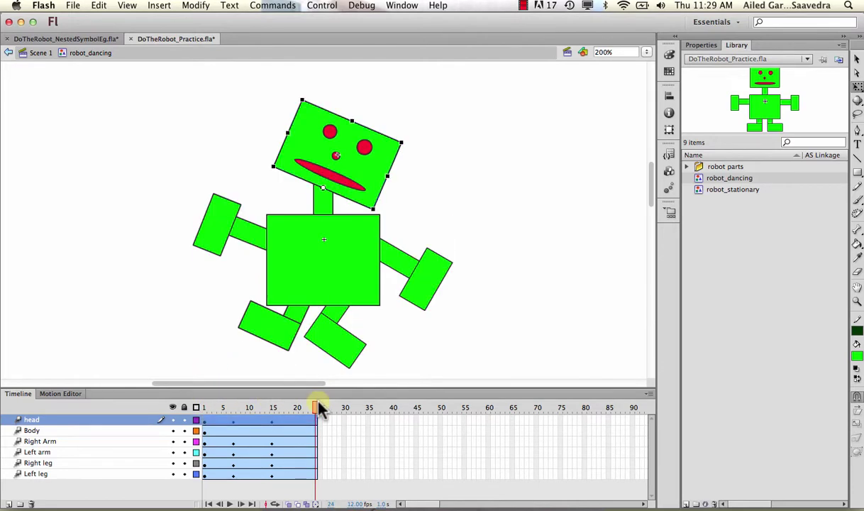
click(346, 345)
drag(358, 371, 401, 357)
click(418, 295)
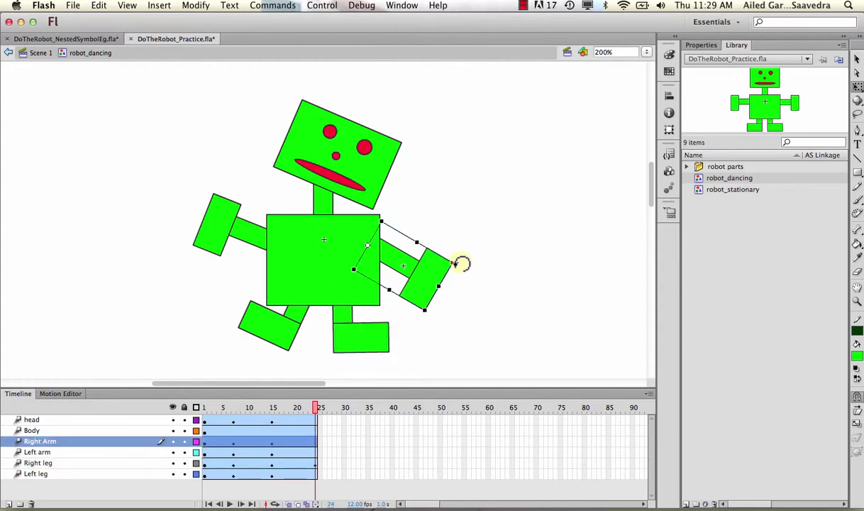
drag(454, 263, 454, 221)
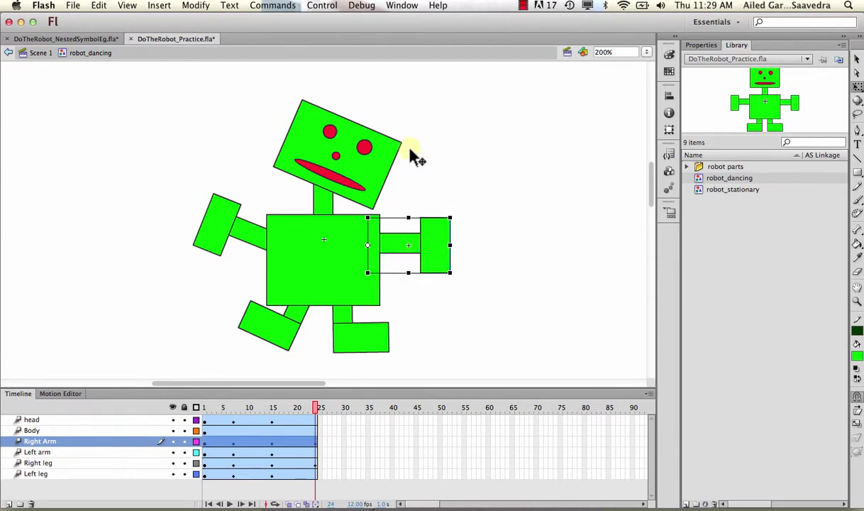
Rotate the head, left arm and left leg counterclockwise at frame 24 to match their frame 1 pose.
click(400, 139)
drag(408, 138, 381, 111)
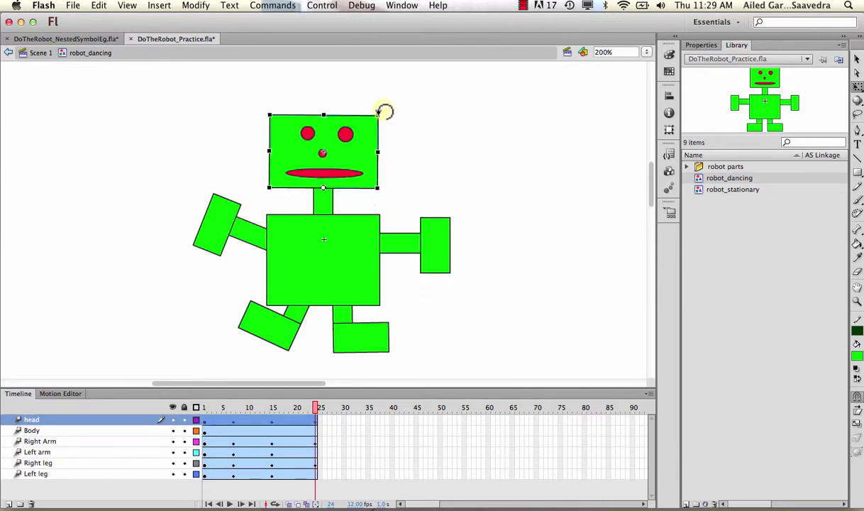
click(201, 207)
drag(212, 189, 187, 210)
click(270, 325)
drag(288, 349, 249, 365)
Play the robot_dancing timeline repeatedly from frame 1 to frame 24 to review the dance motion.
drag(290, 407, 199, 410)
key(Return)
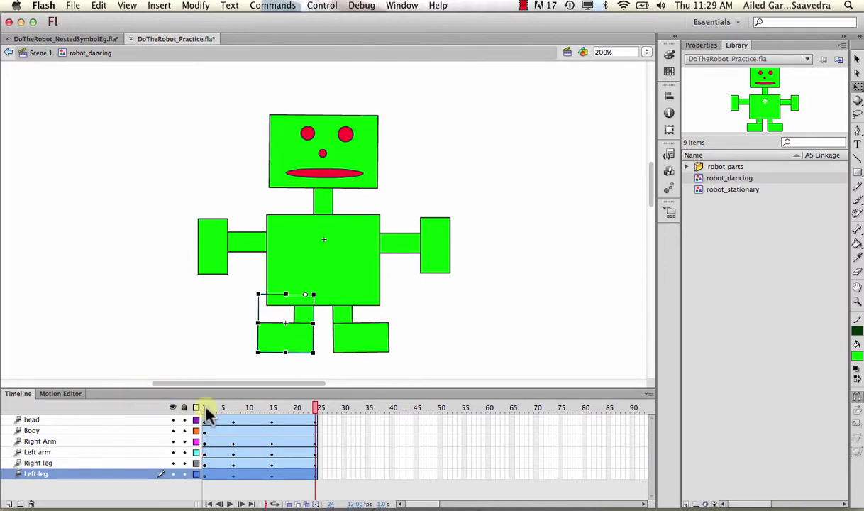
key(Return)
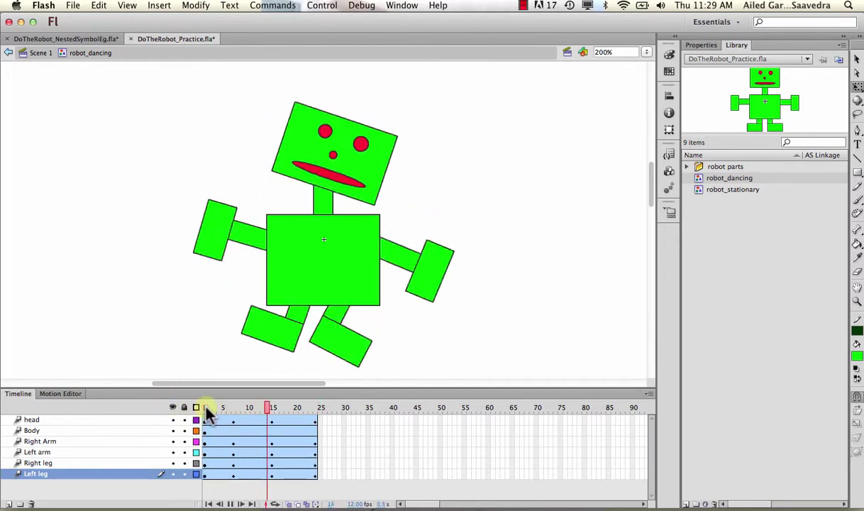
key(Return)
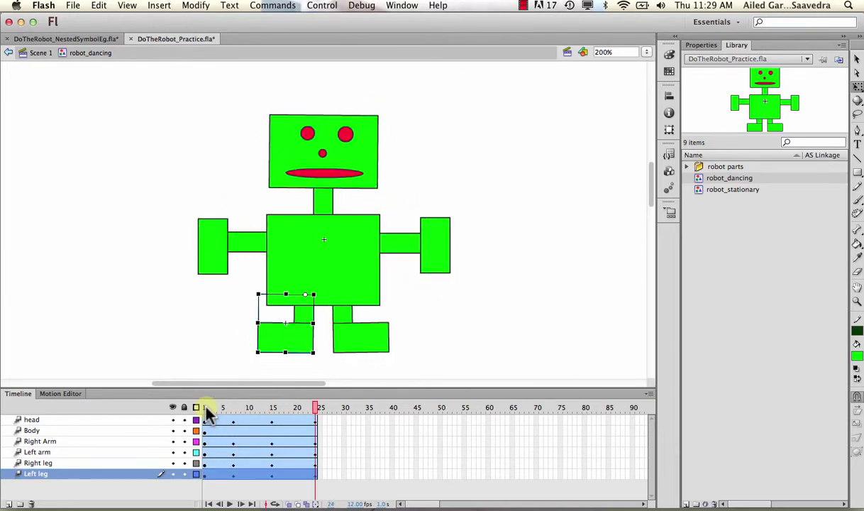
key(Return)
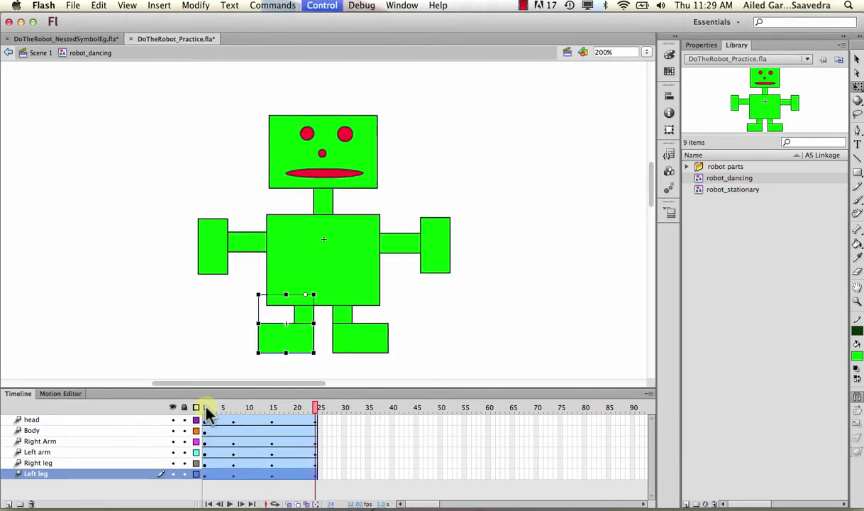
key(Return)
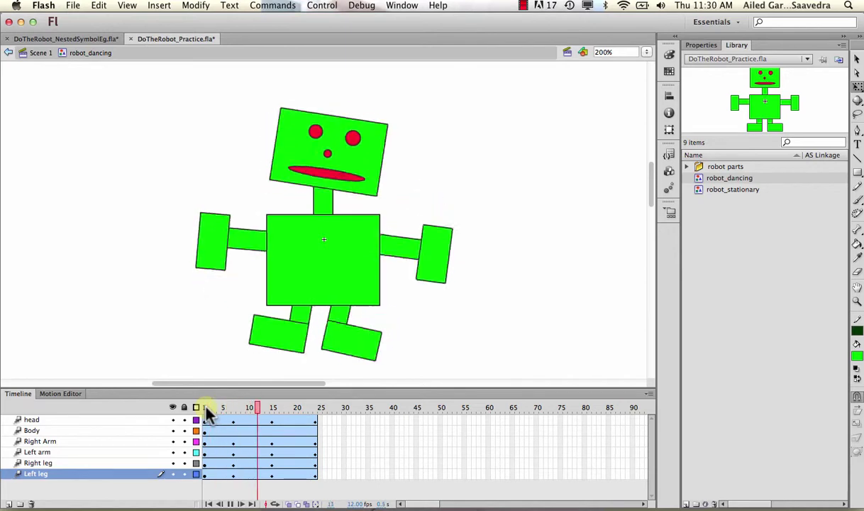
key(Return)
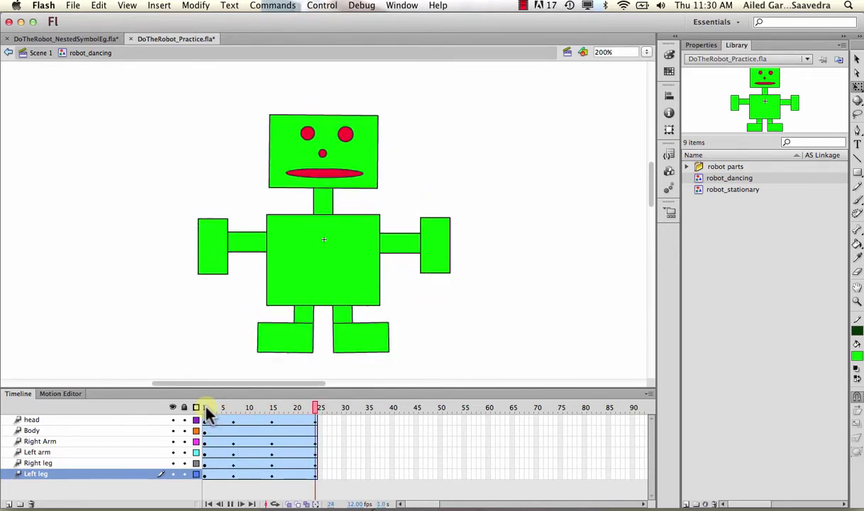
key(Return)
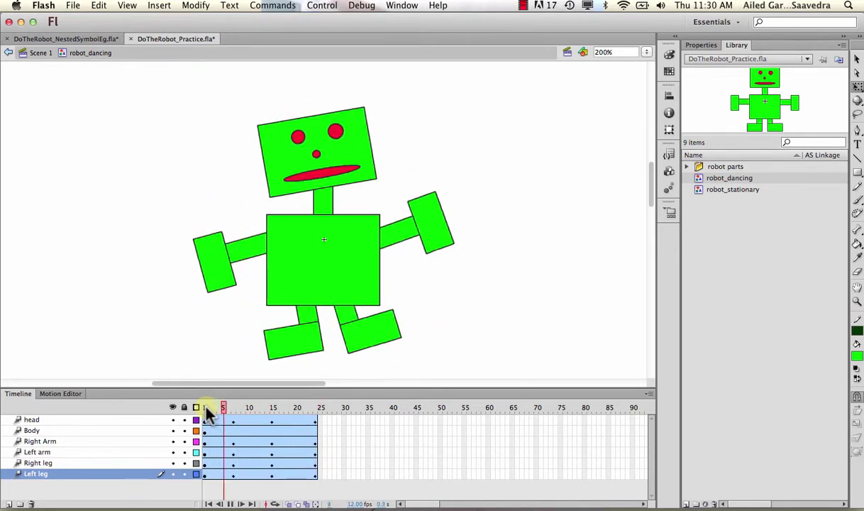
key(Return)
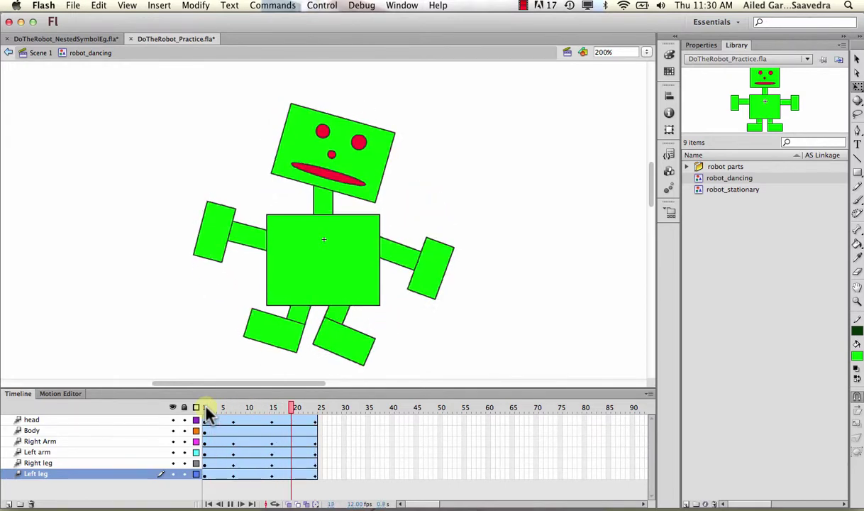
key(Return)
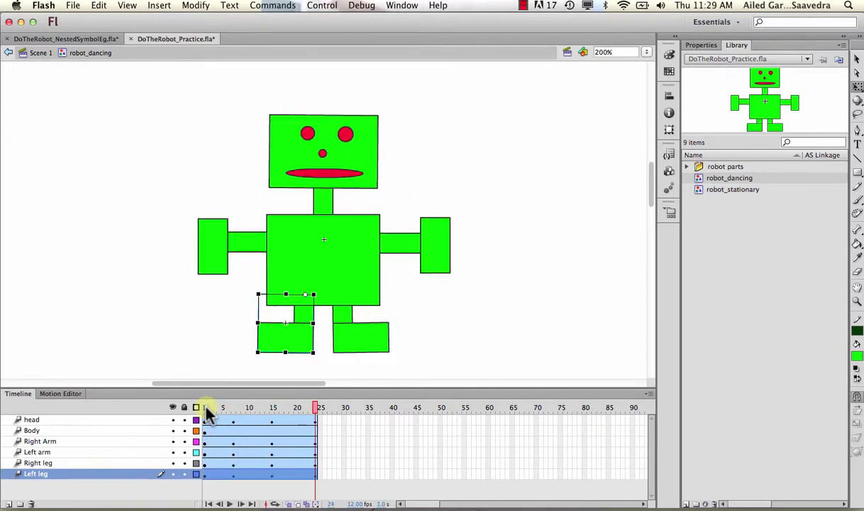
key(Return)
key(Return)
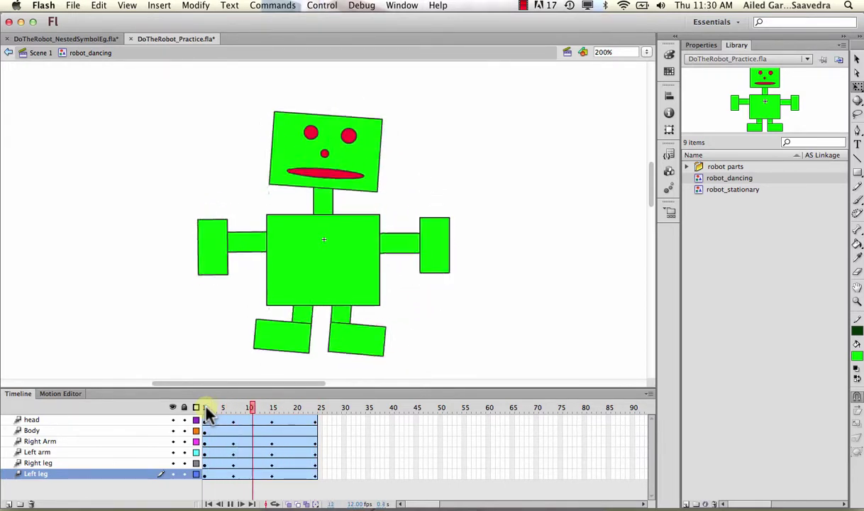
key(Return)
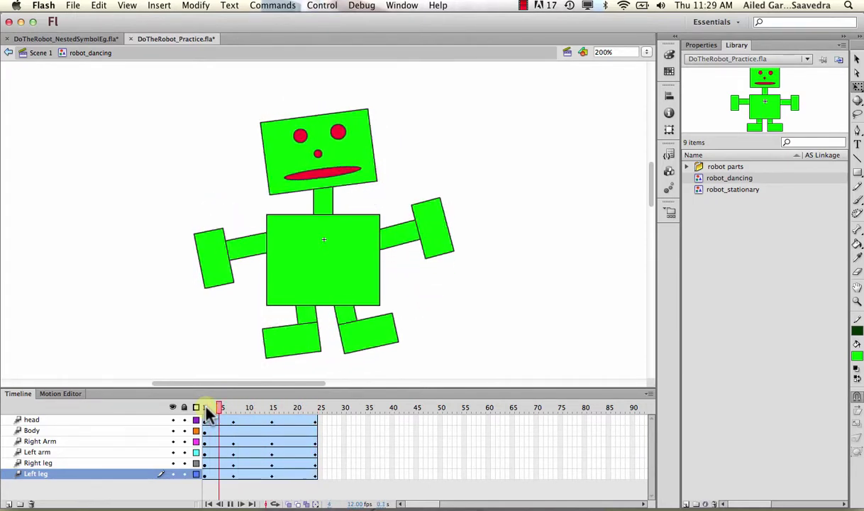
key(Return)
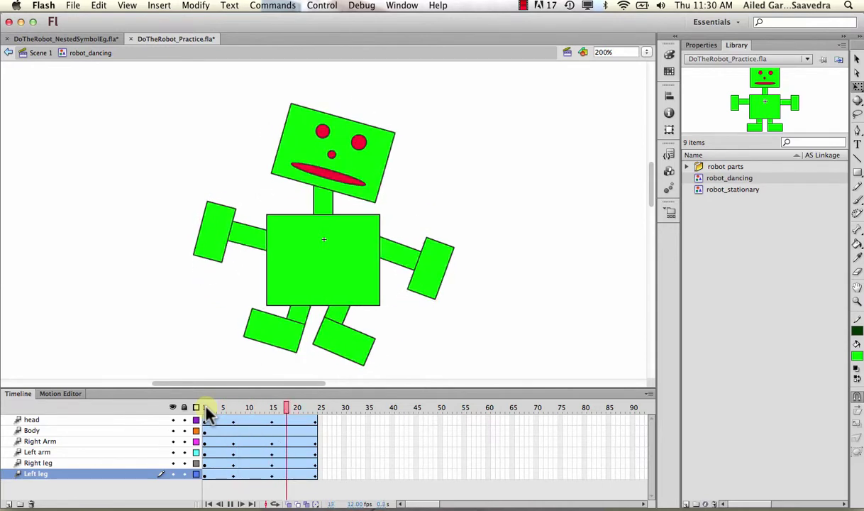
key(Return)
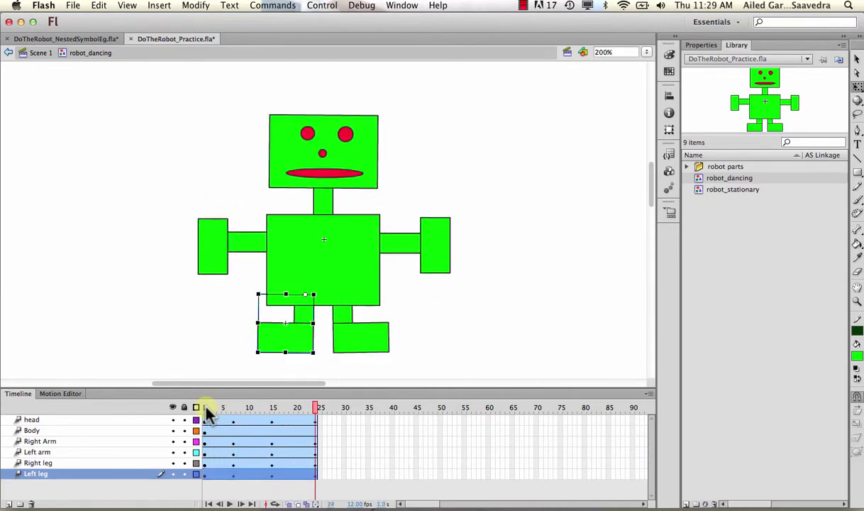
key(Return)
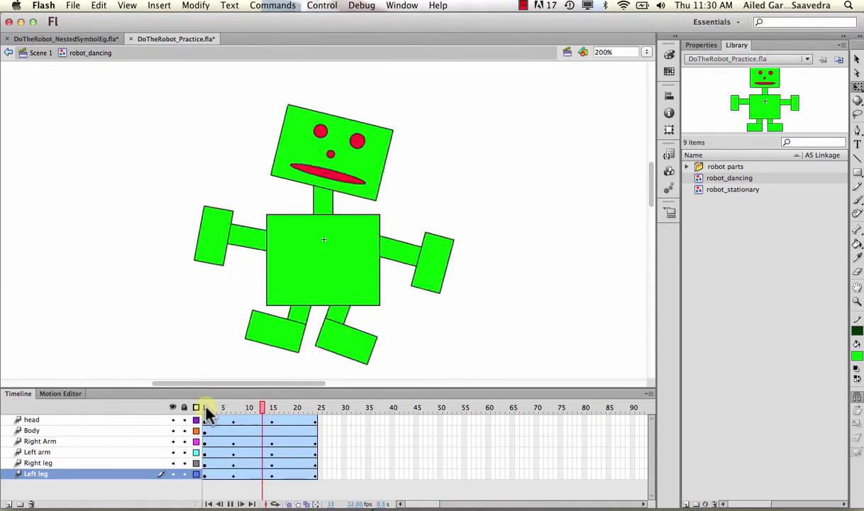
key(Return)
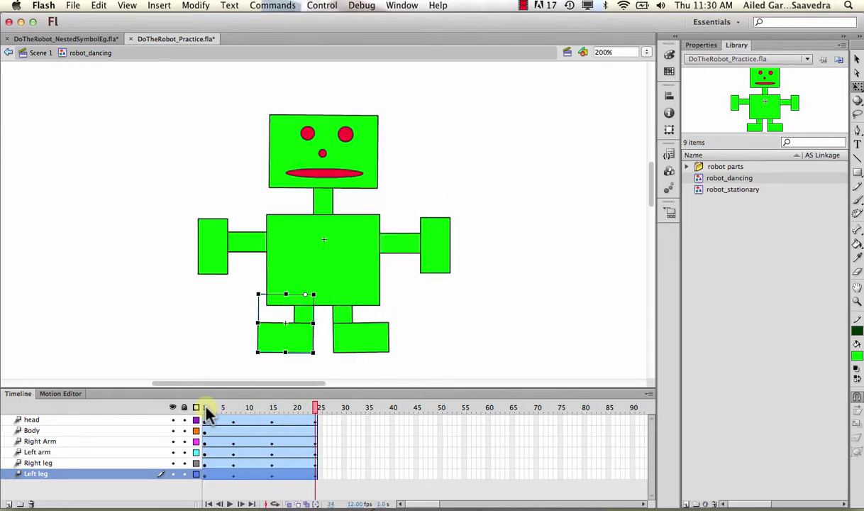
drag(214, 403, 334, 407)
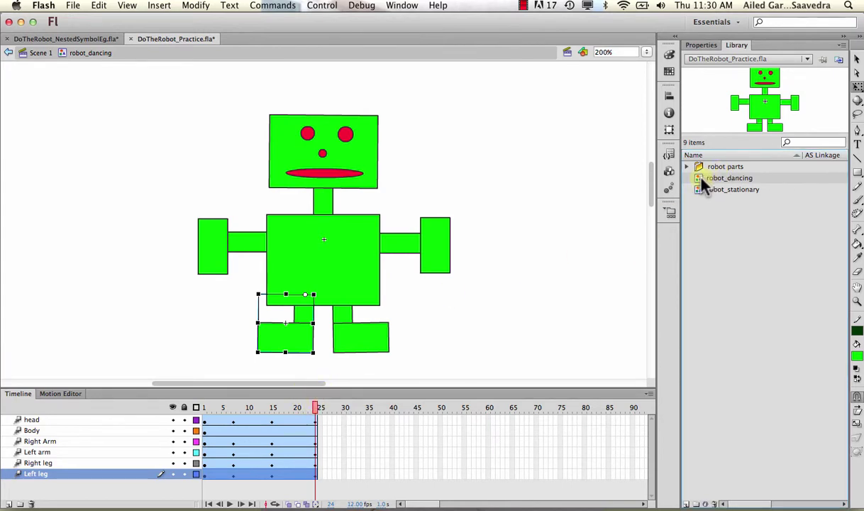
Compare the robot_stationary and robot_dancing symbols in the library and play the robot_dancing preview.
click(709, 250)
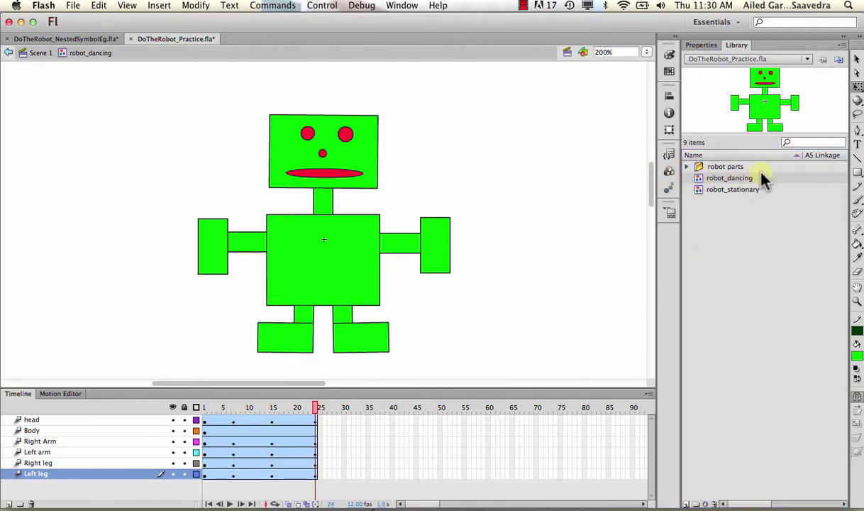
click(745, 190)
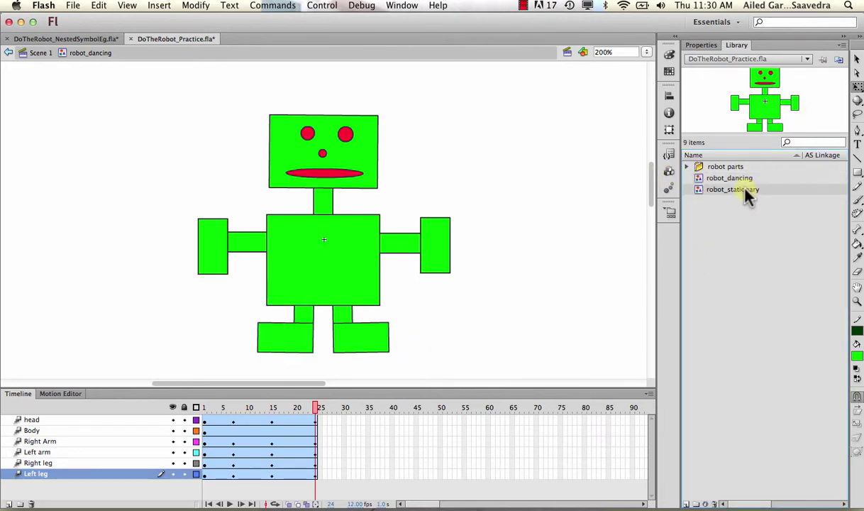
click(734, 178)
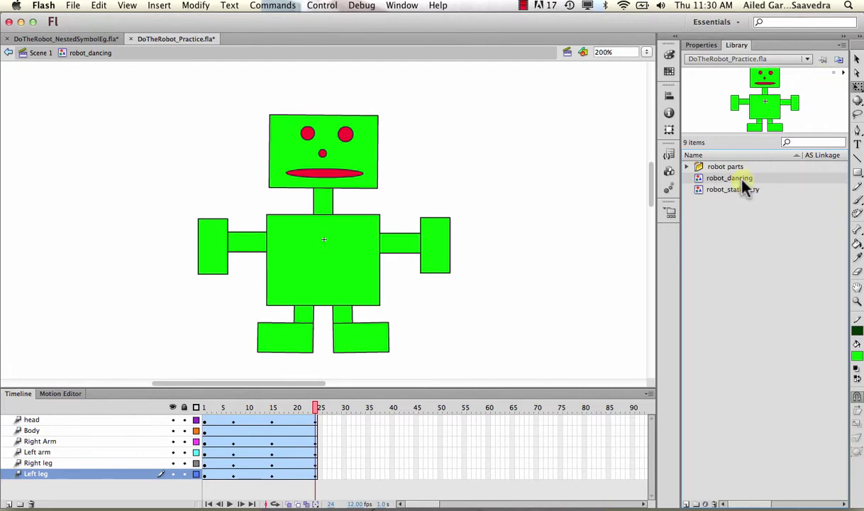
click(843, 72)
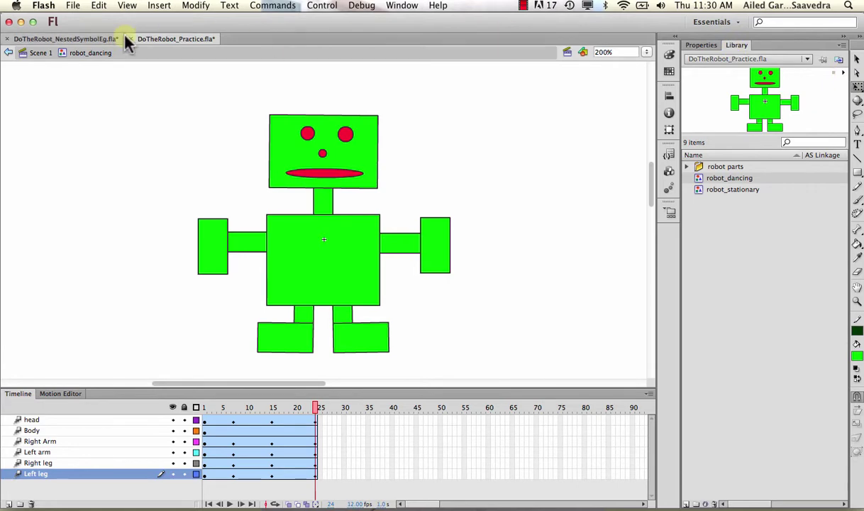
Return to Scene 1 and go to frame 1, checking the robot instance on the stage.
click(41, 54)
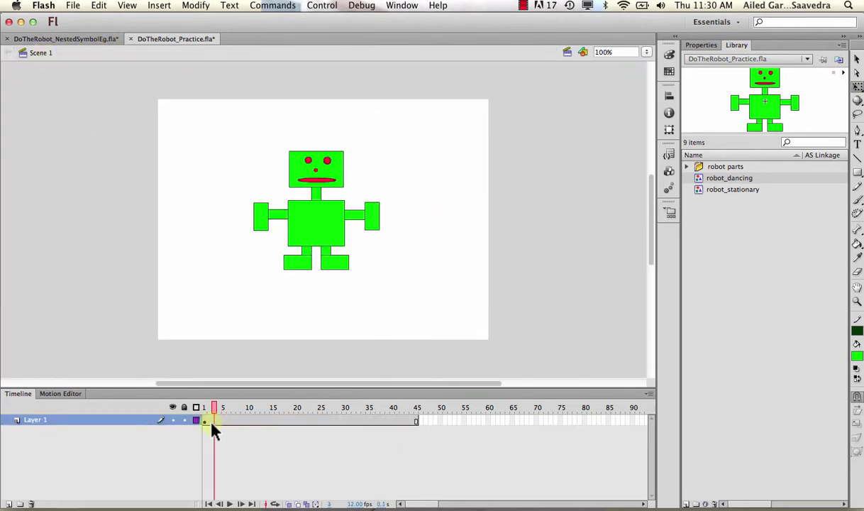
drag(214, 407, 189, 407)
click(332, 244)
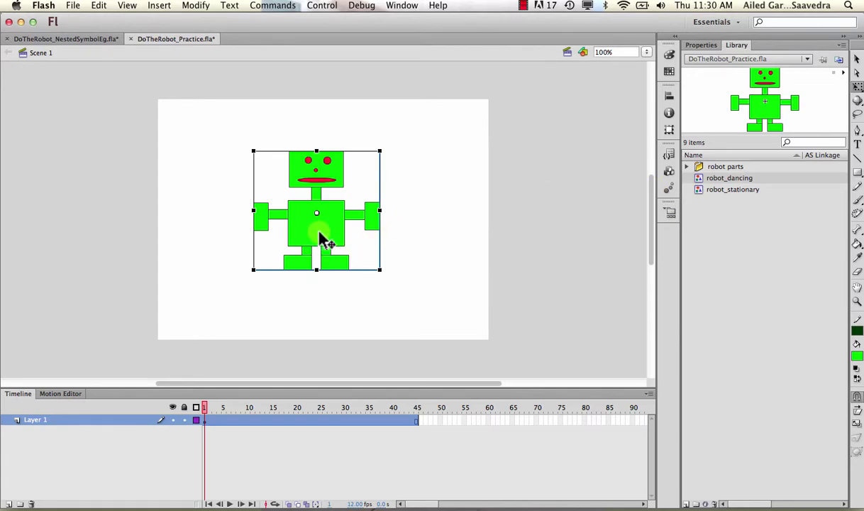
drag(204, 408, 152, 404)
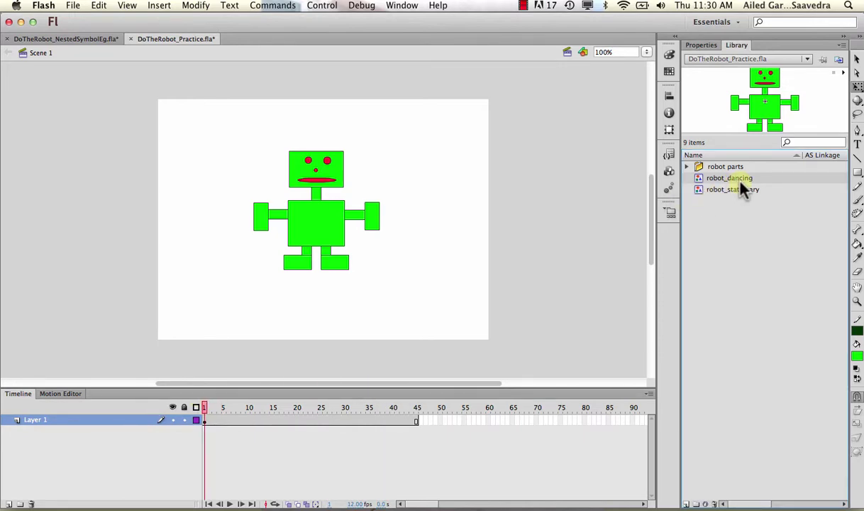
Add a new layer above Layer 1 and name it Robot Dancing.
click(8, 504)
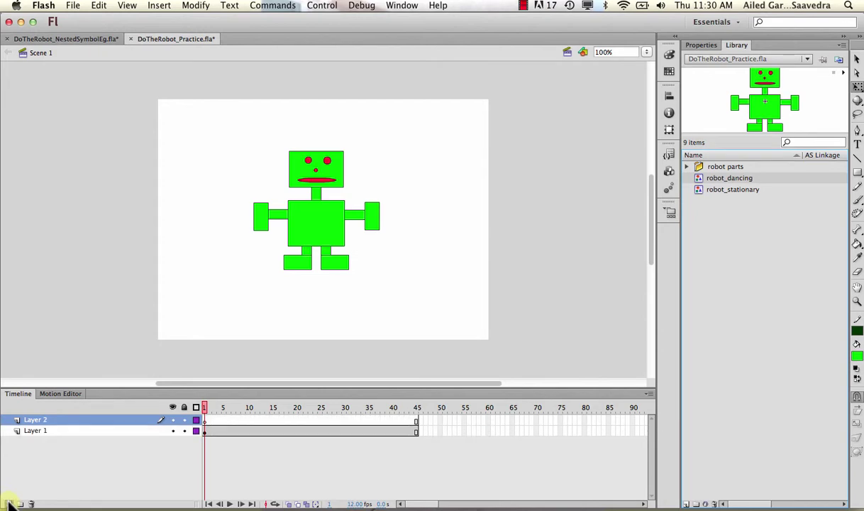
double_click(37, 420)
text(Robot)
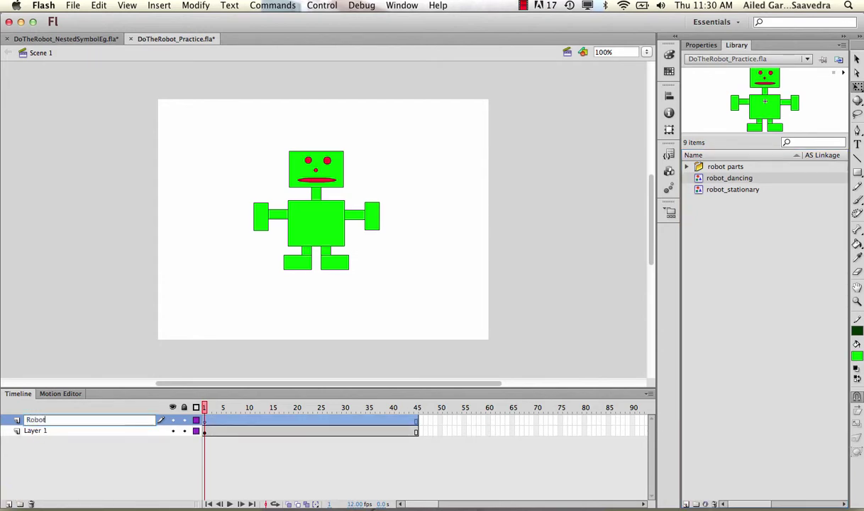
text( Dancing)
key(Return)
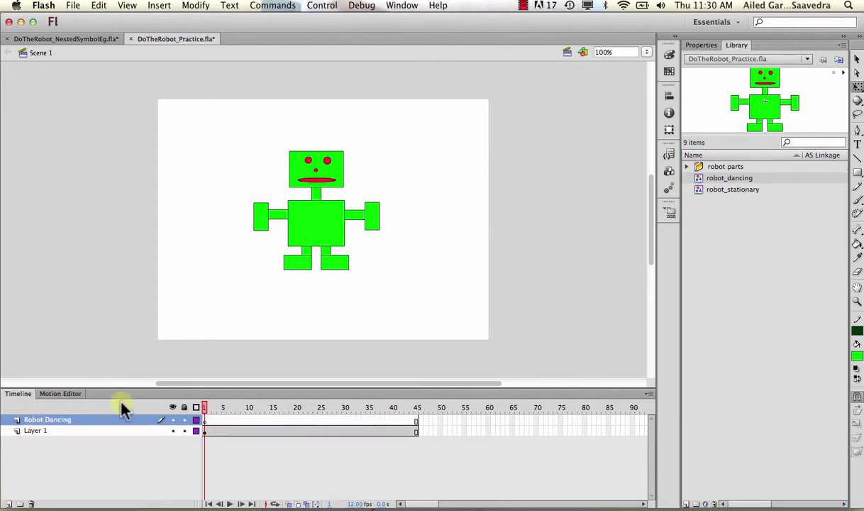
Place a robot_dancing instance near the stage's upper-right corner on the Robot Dancing layer and scrub through its dance up to frame 45.
drag(742, 183, 434, 179)
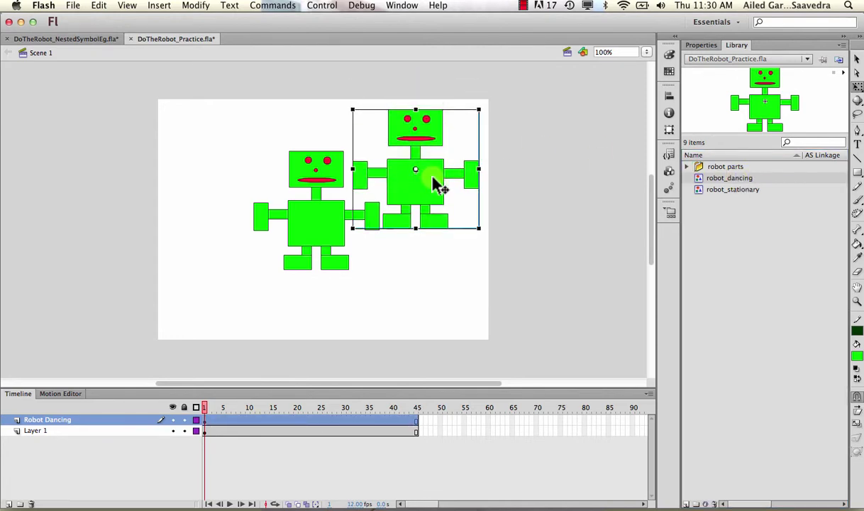
drag(212, 401, 436, 386)
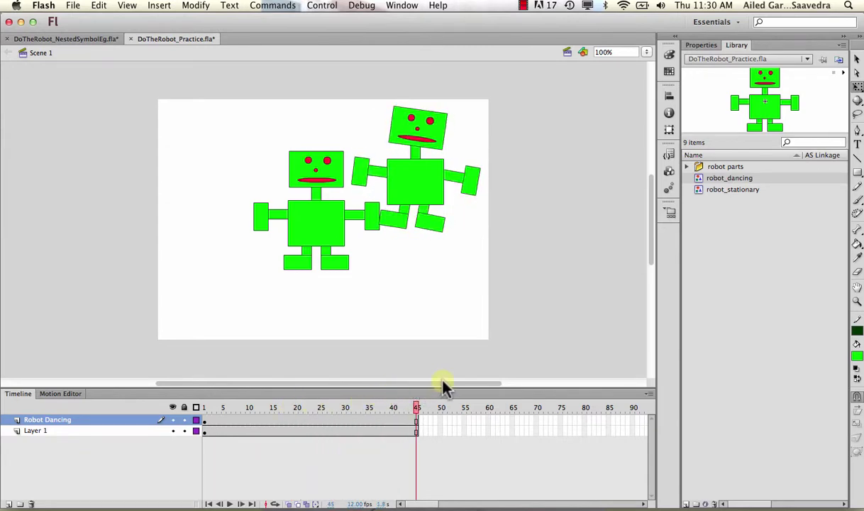
drag(205, 409, 383, 417)
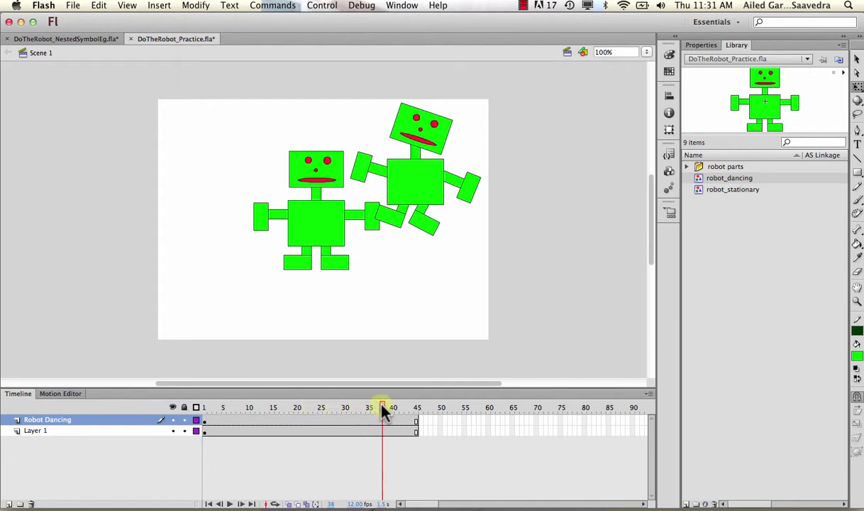
drag(384, 408, 418, 410)
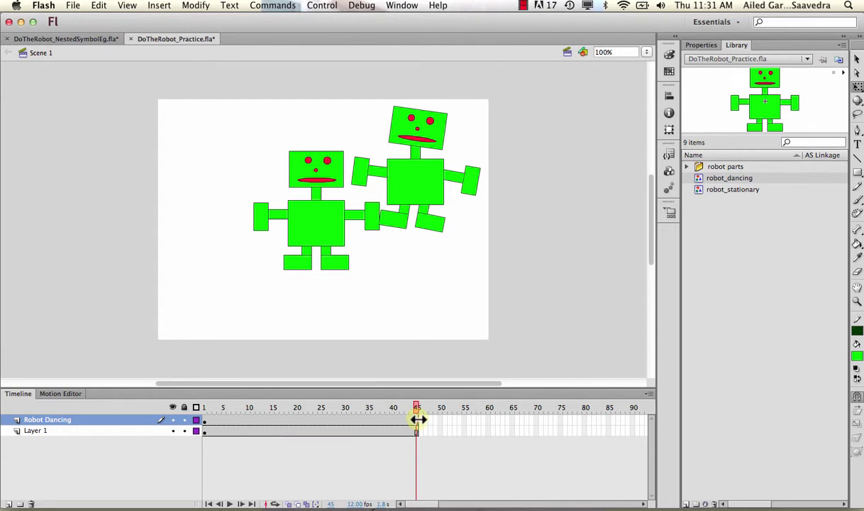
Extend the frame spans of the Robot Dancing layer and Layer 1 to frame 48 and scrub the timeline to check the dance.
mouse_move(420, 420)
mouse_down()
mouse_move(441, 419)
mouse_move(409, 411)
mouse_move(434, 414)
mouse_move(417, 411)
mouse_up()
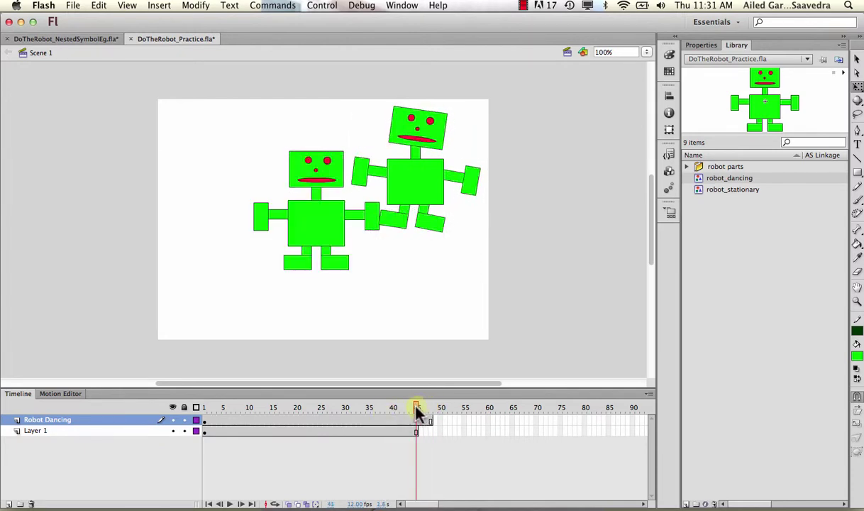
click(427, 420)
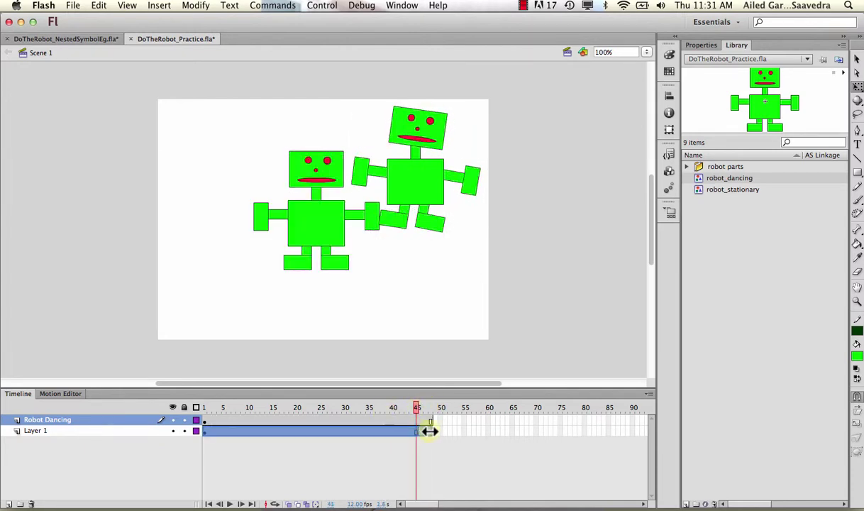
click(429, 431)
drag(429, 408, 419, 191)
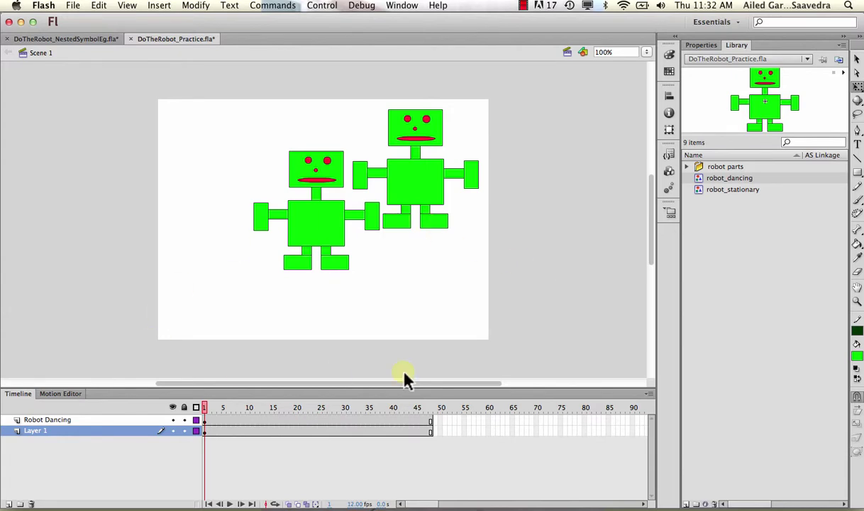
Add a new layer above Layer 1 and name it Robot Dancing Panning across.
click(9, 504)
double_click(50, 432)
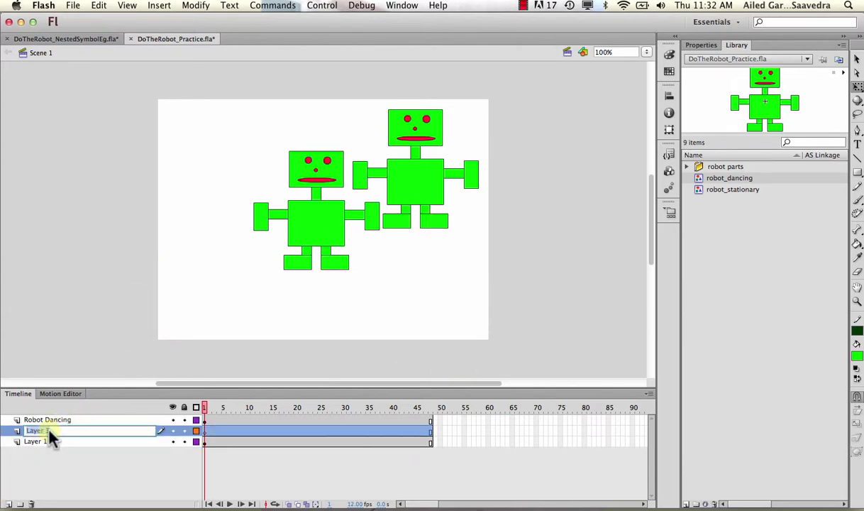
text(Robot)
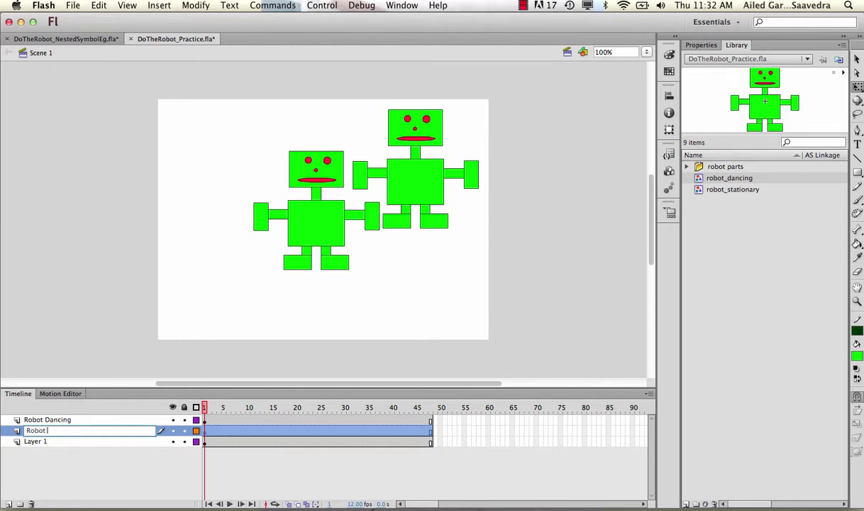
text( Dancing Panning across)
key(Return)
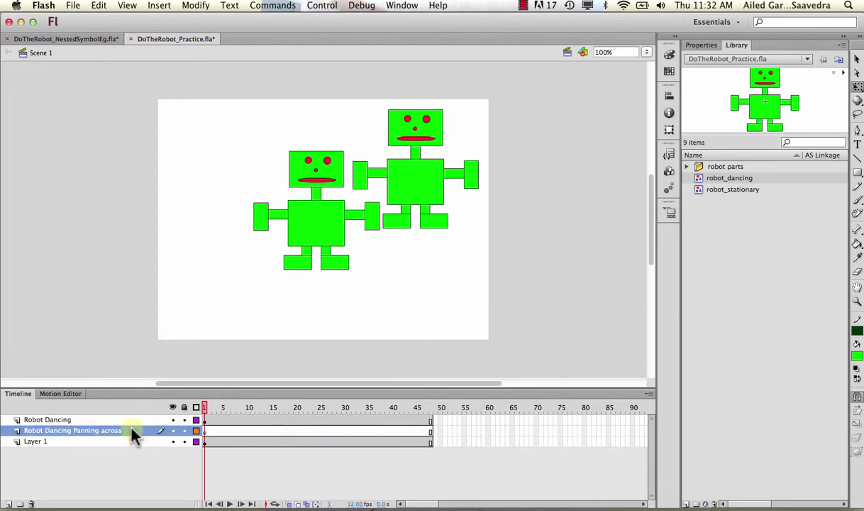
Place a robot_dancing instance at the stage's lower-left corner on the Robot Dancing Panning across layer and scrub through its animation.
drag(724, 183, 204, 293)
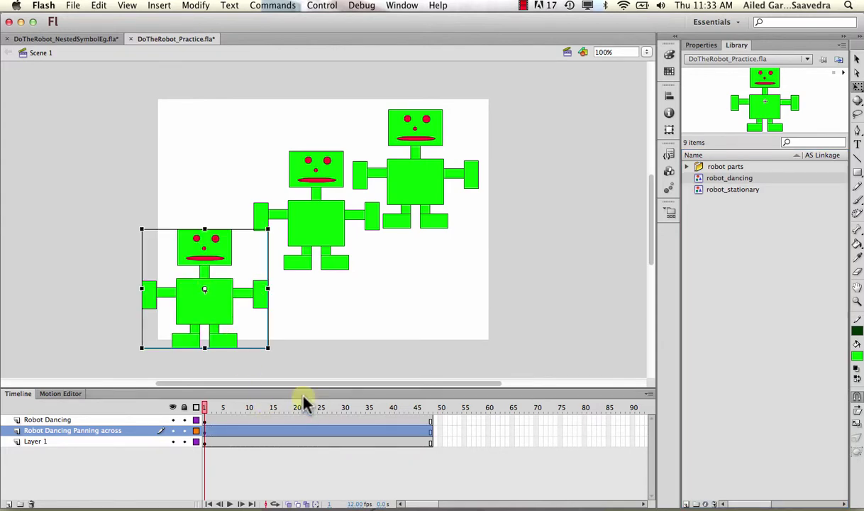
click(288, 408)
click(249, 409)
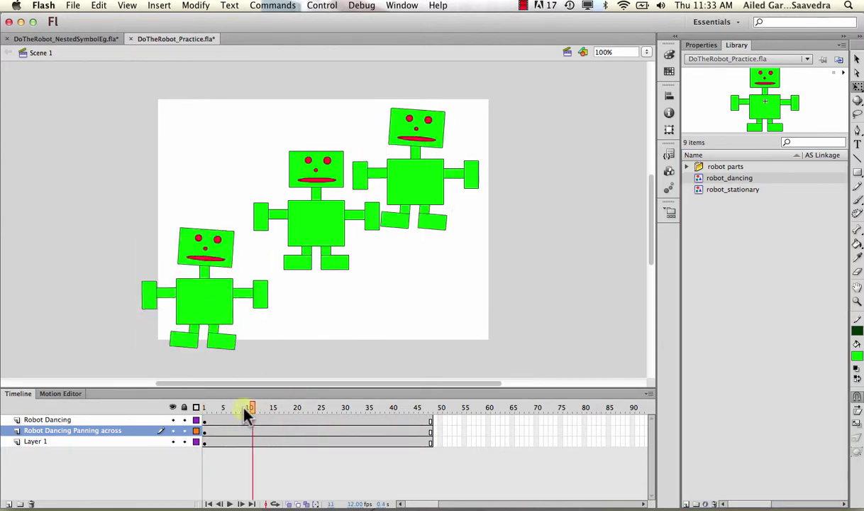
drag(245, 410, 345, 408)
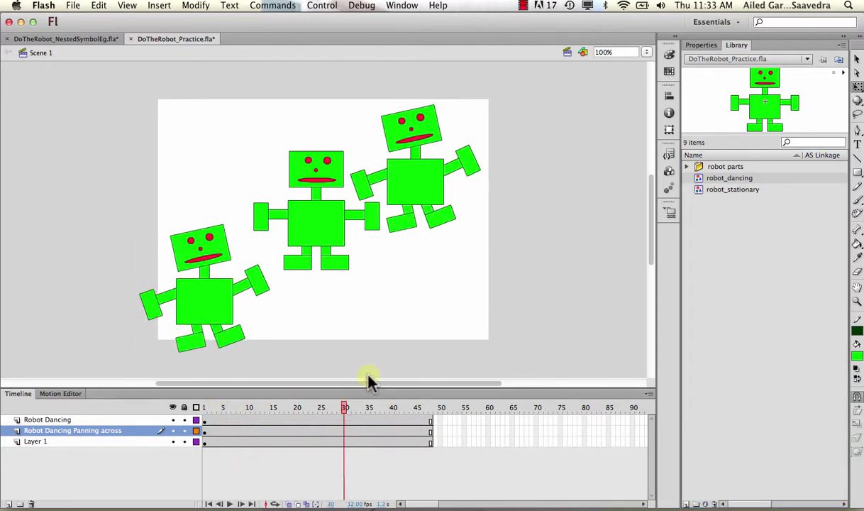
Create a motion tween on the Robot Dancing Panning across layer, moving the robot horizontally to the stage's lower-right edge at frame 48.
click(251, 430)
right_click(251, 430)
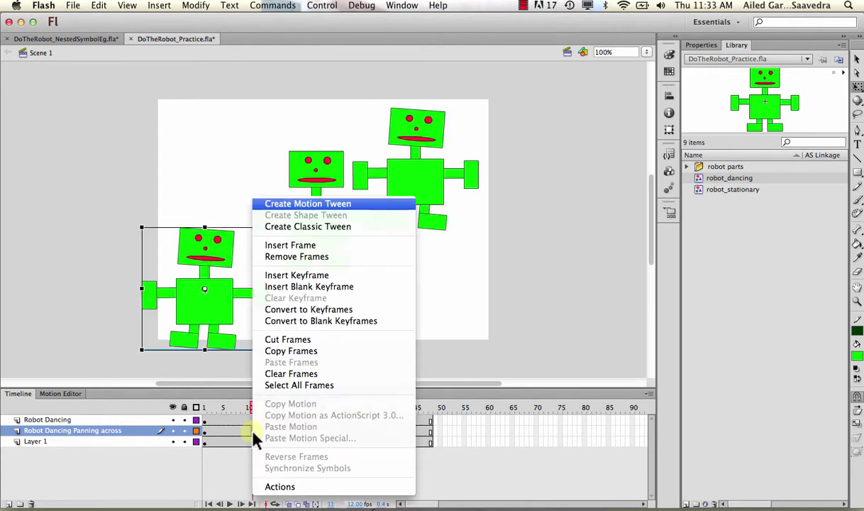
click(305, 204)
click(433, 408)
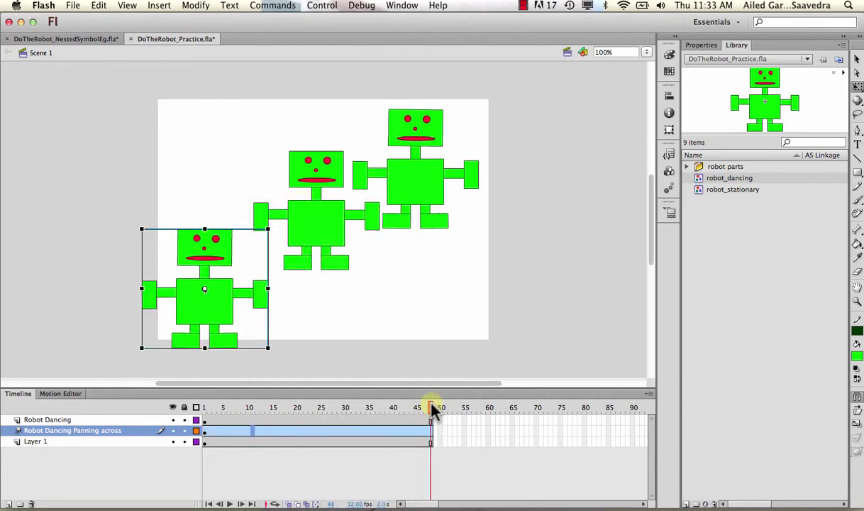
drag(219, 290, 480, 292)
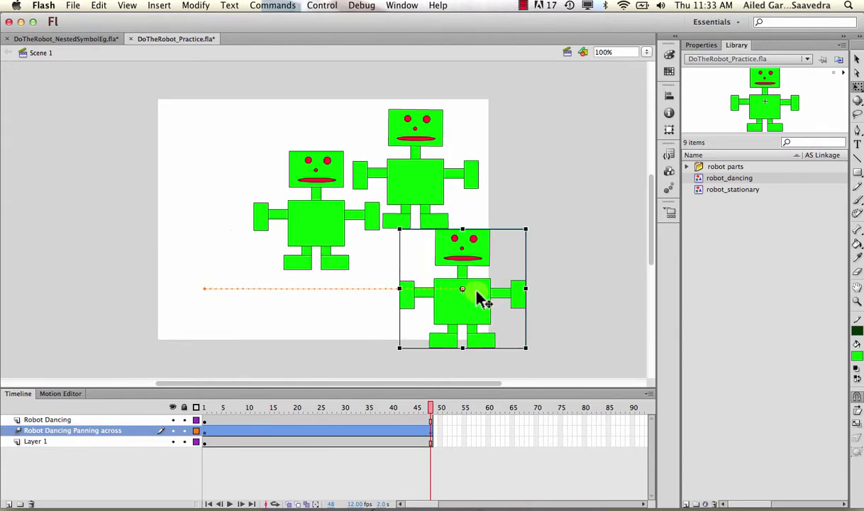
drag(422, 412, 473, 367)
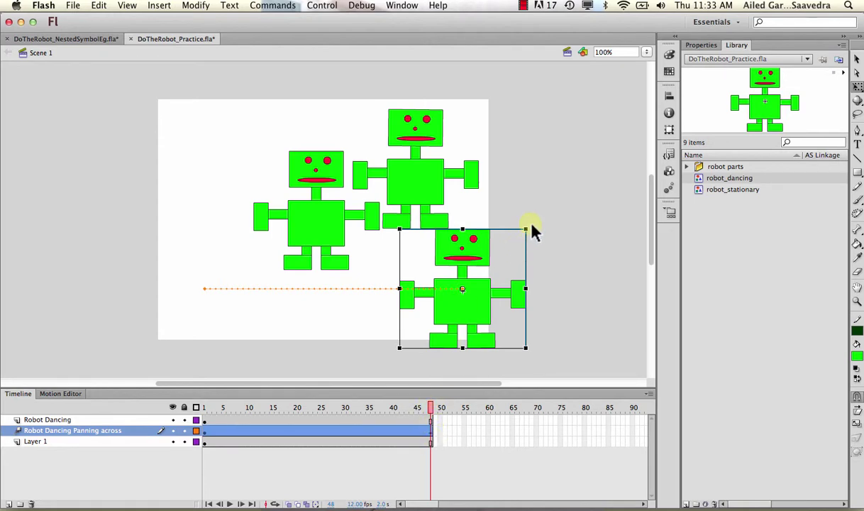
Scale the panning robot to about half size at frame 48 and scrub from frame 1 to review the tween.
drag(526, 228, 494, 259)
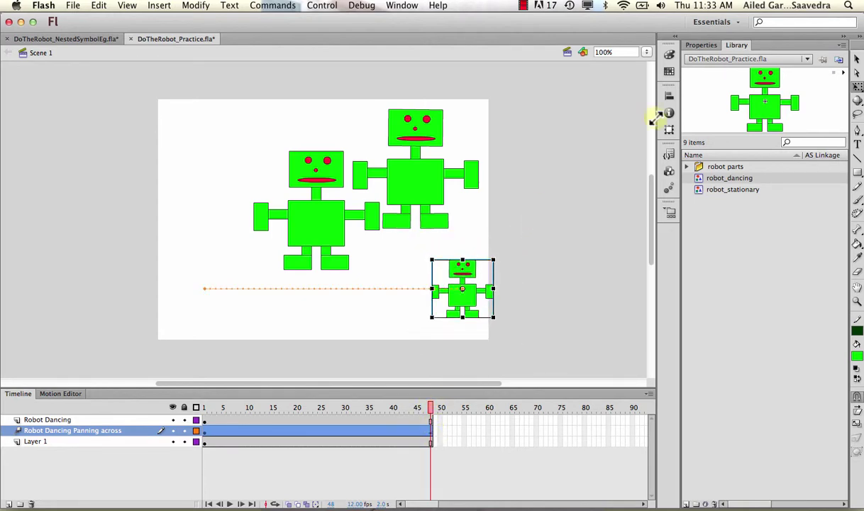
click(204, 408)
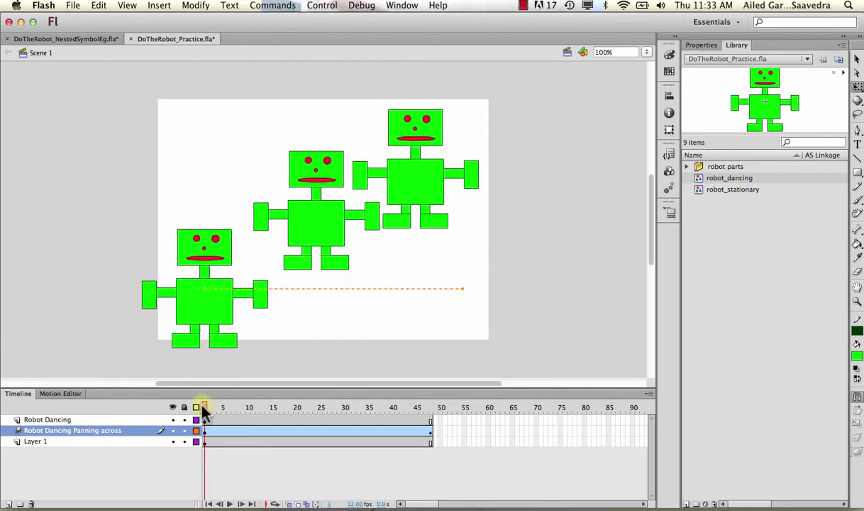
drag(204, 412, 479, 239)
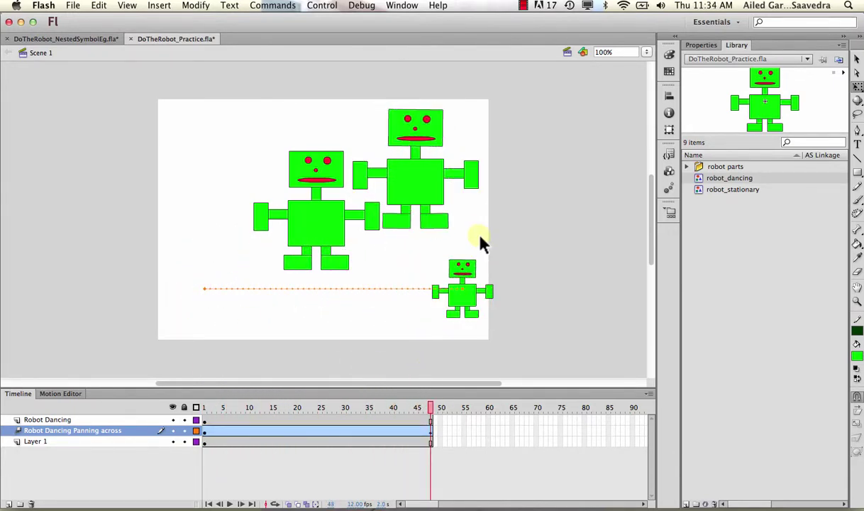